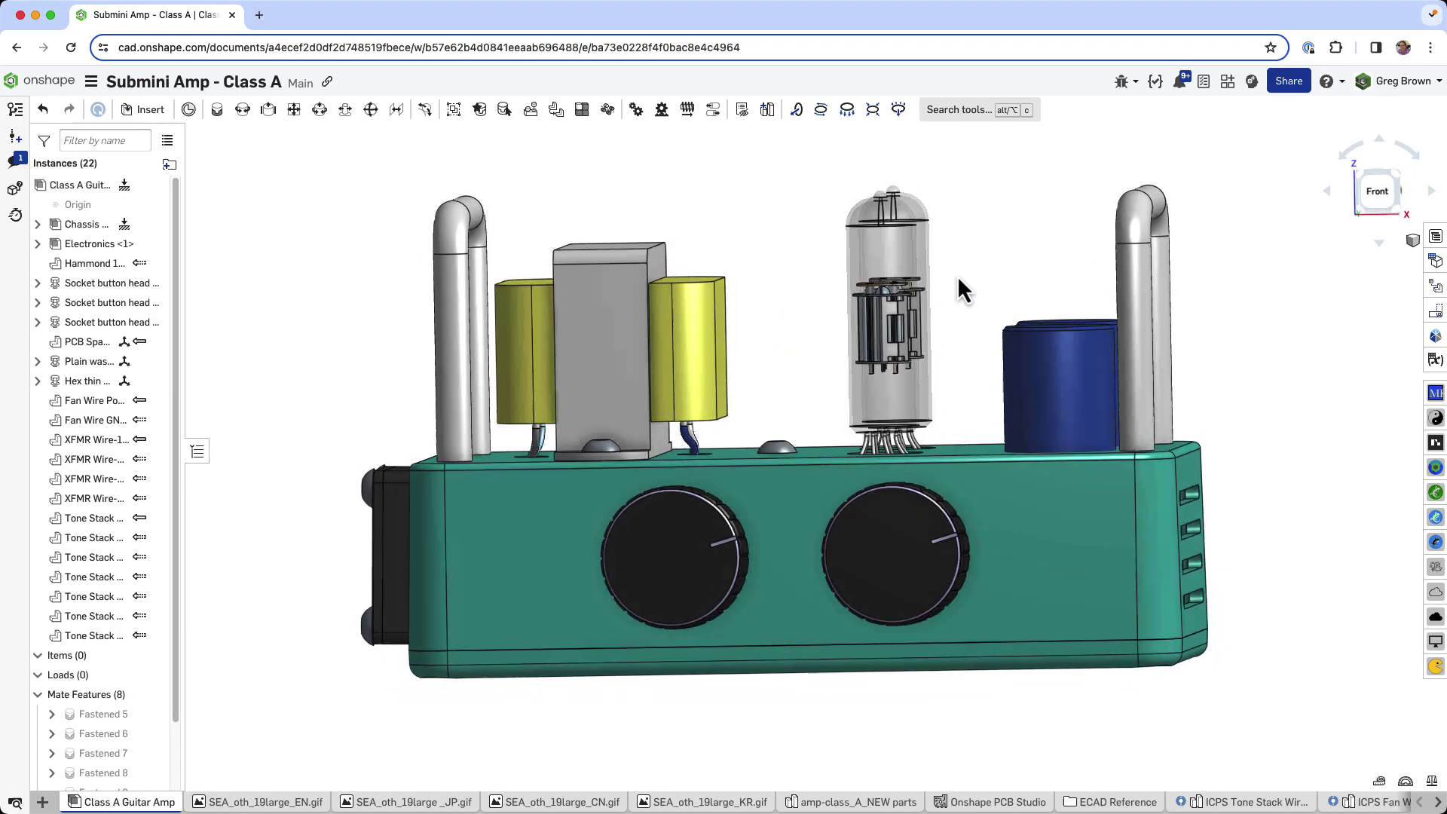
Zoom in on the fan's label face and view it normal to the screen.
scroll(969, 573, "up", 5)
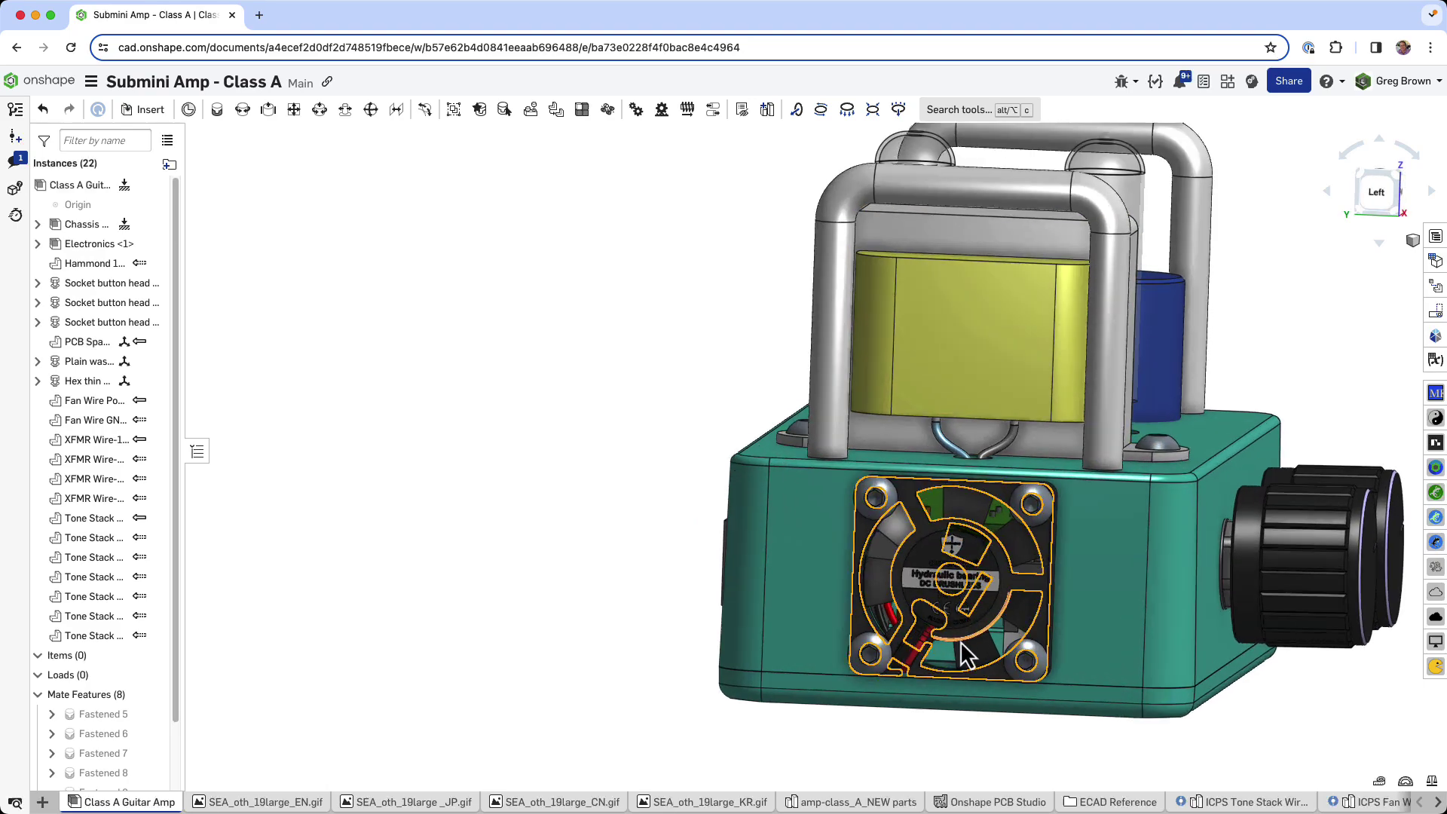
scroll(981, 587, "up", 3)
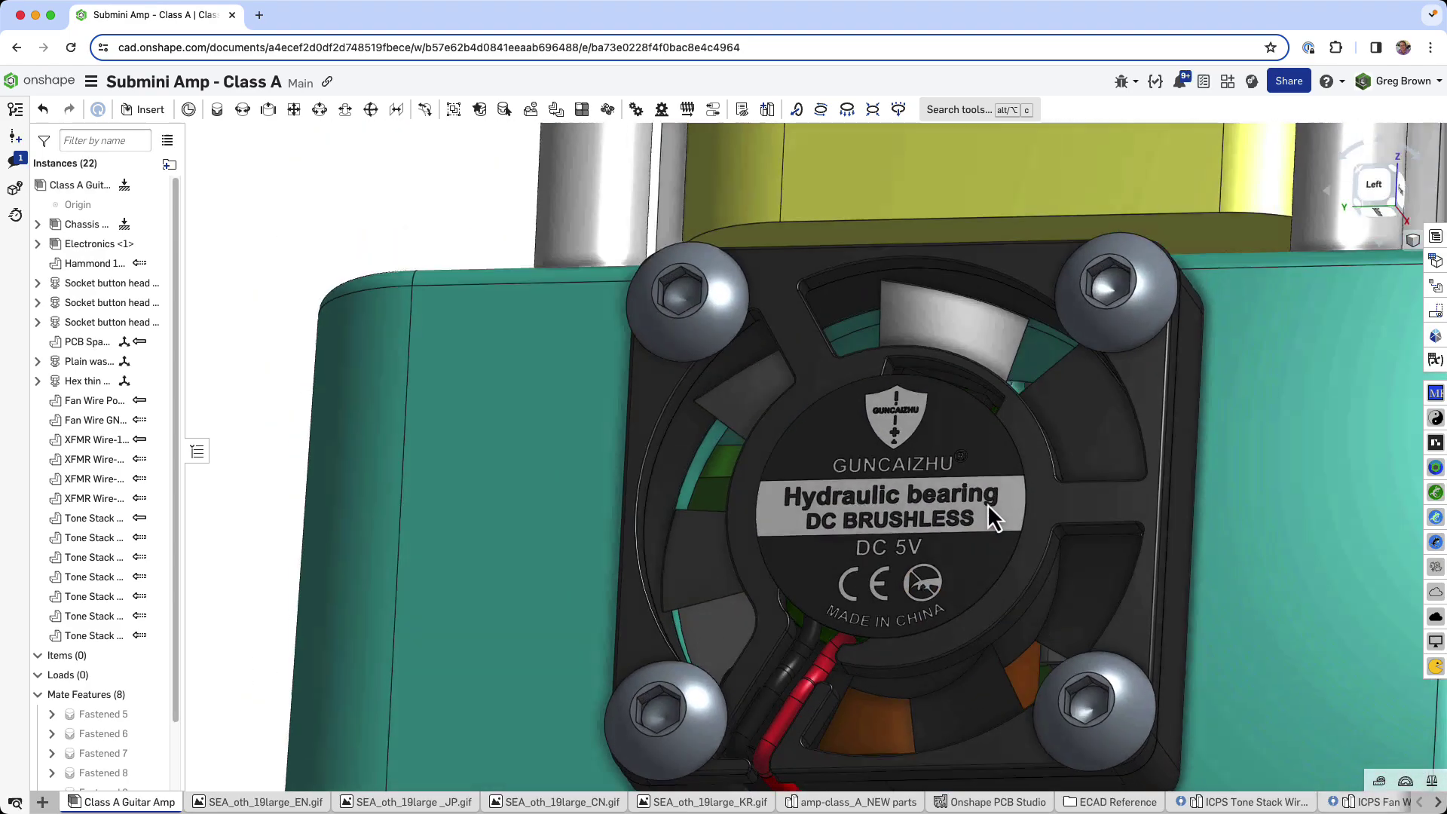
right_click_drag(988, 504, 1016, 448)
scroll(980, 541, "up", 10)
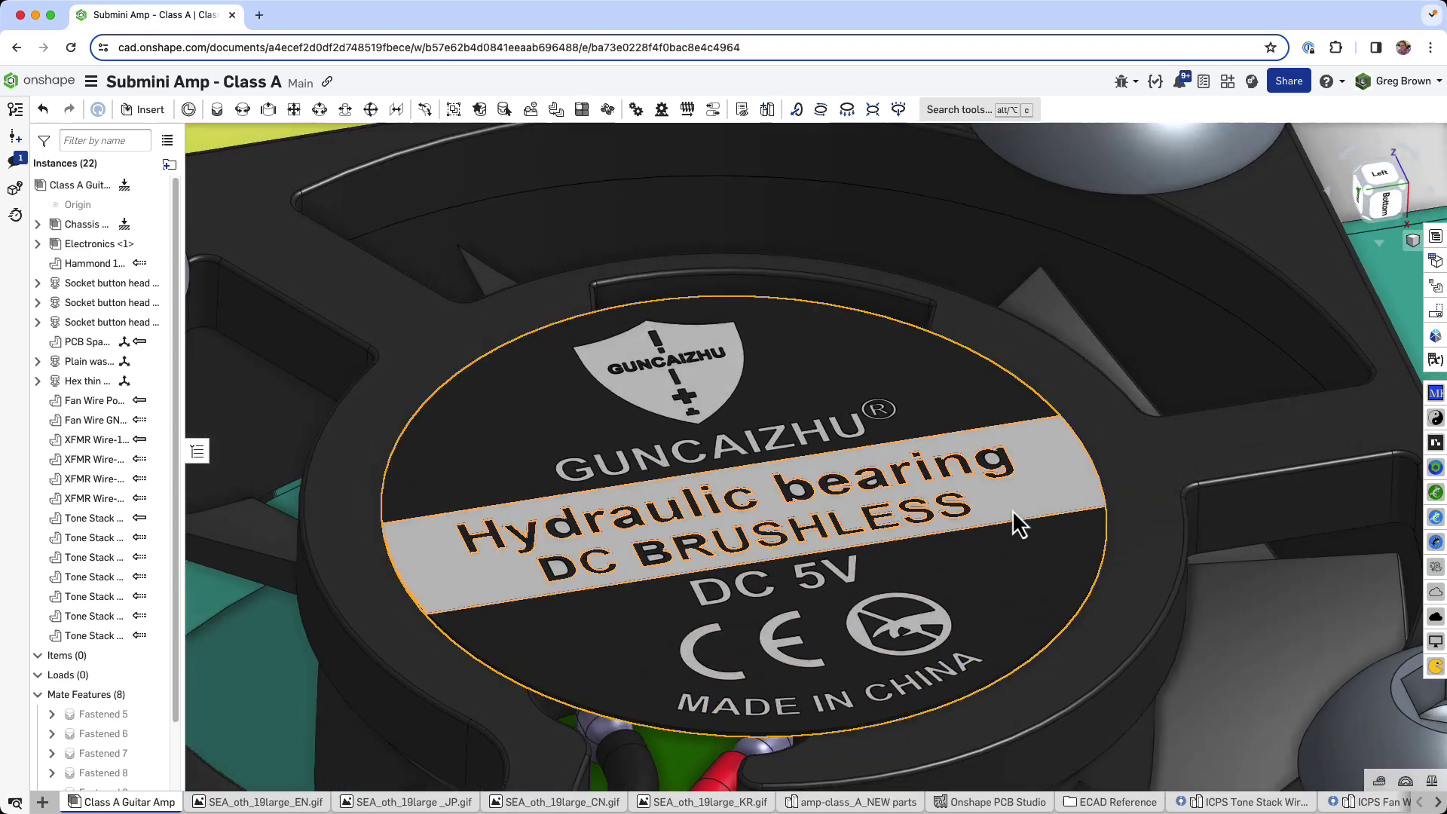
left_click(1012, 509)
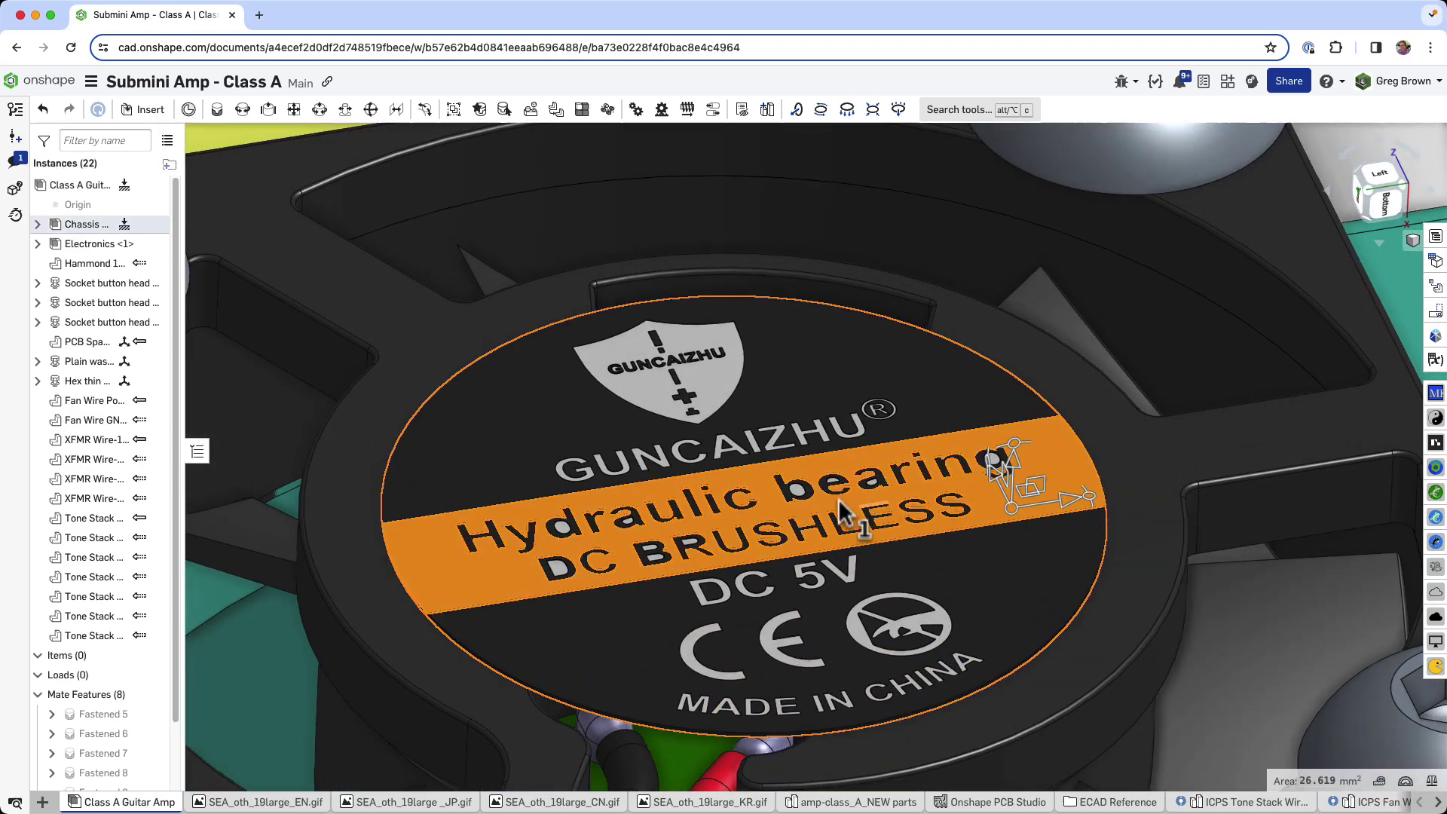
scroll(653, 504, "down", 5)
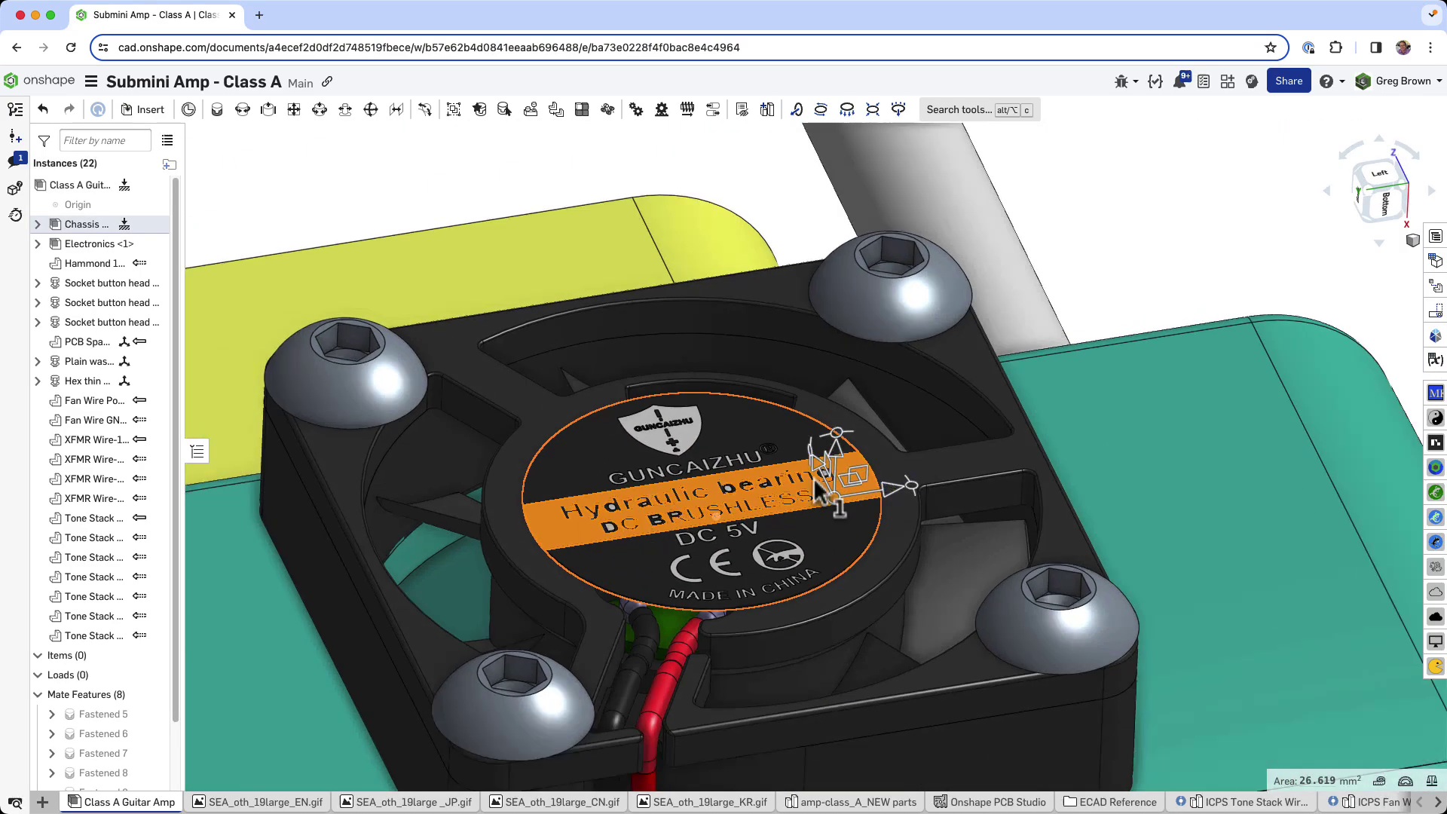
key("n")
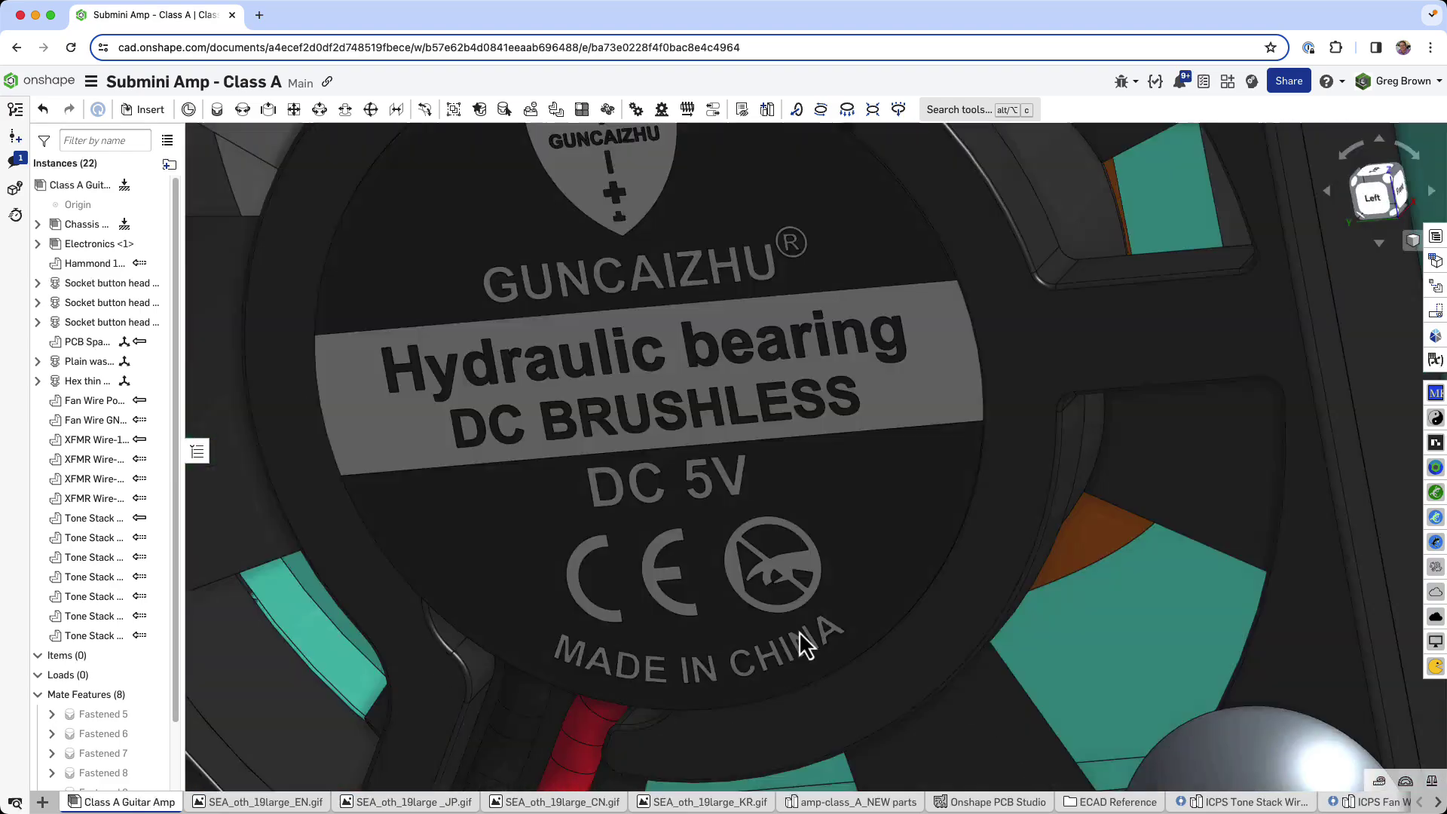
Zoom out and orbit to see the side jacks and then the whole amp.
scroll(780, 571, "down", 5)
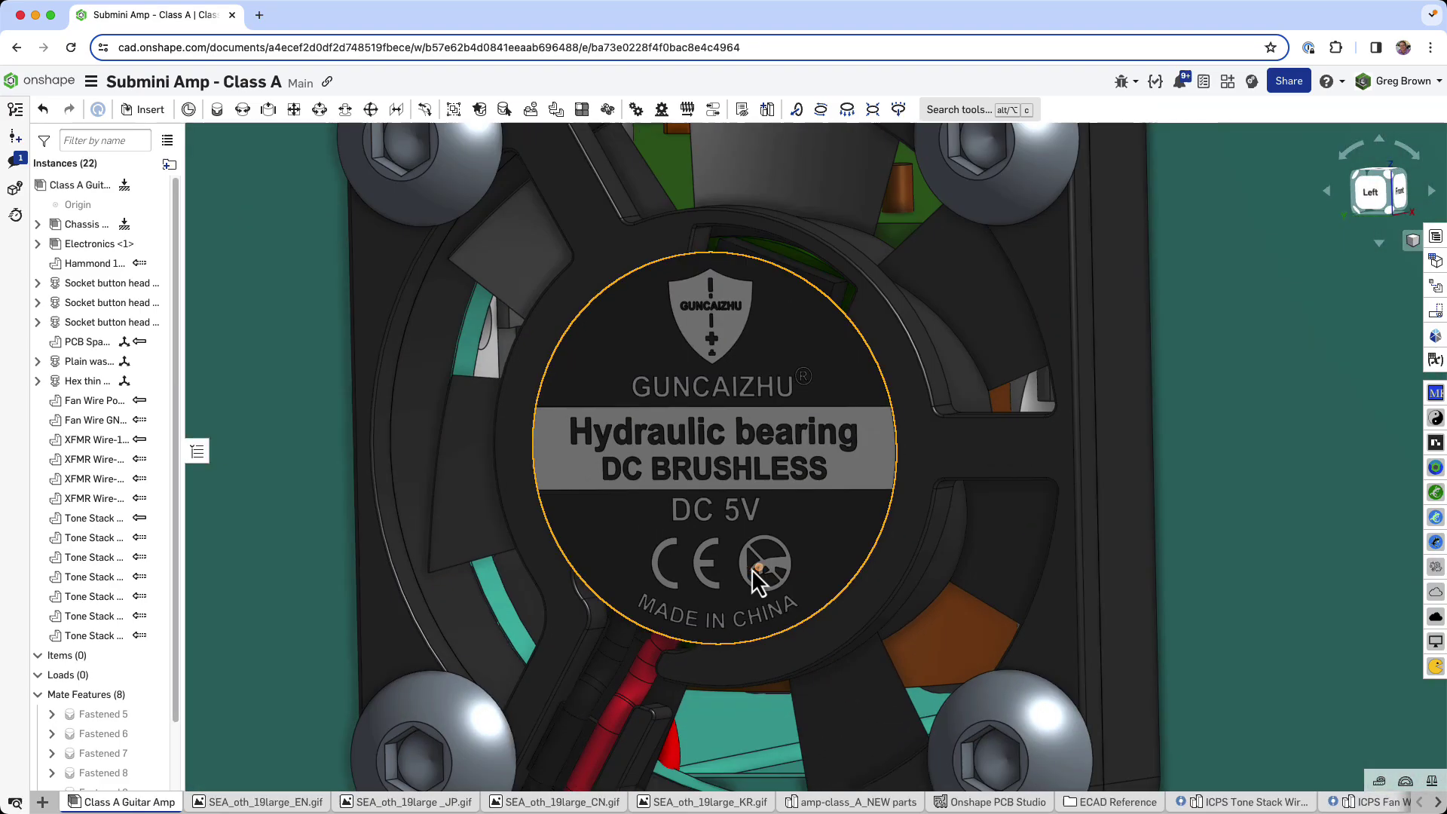
scroll(532, 535, "down", 5)
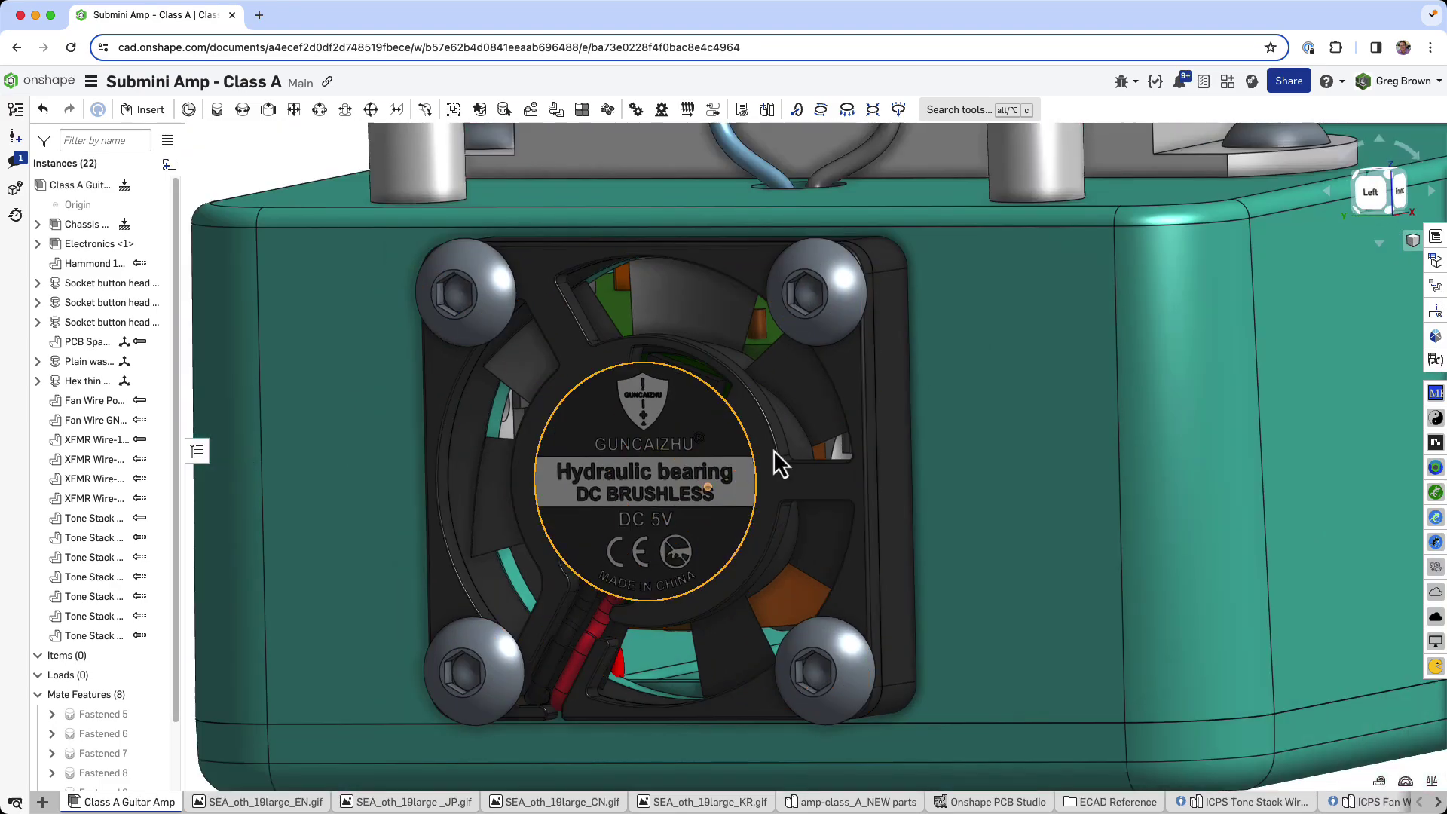
scroll(520, 532, "down", 2)
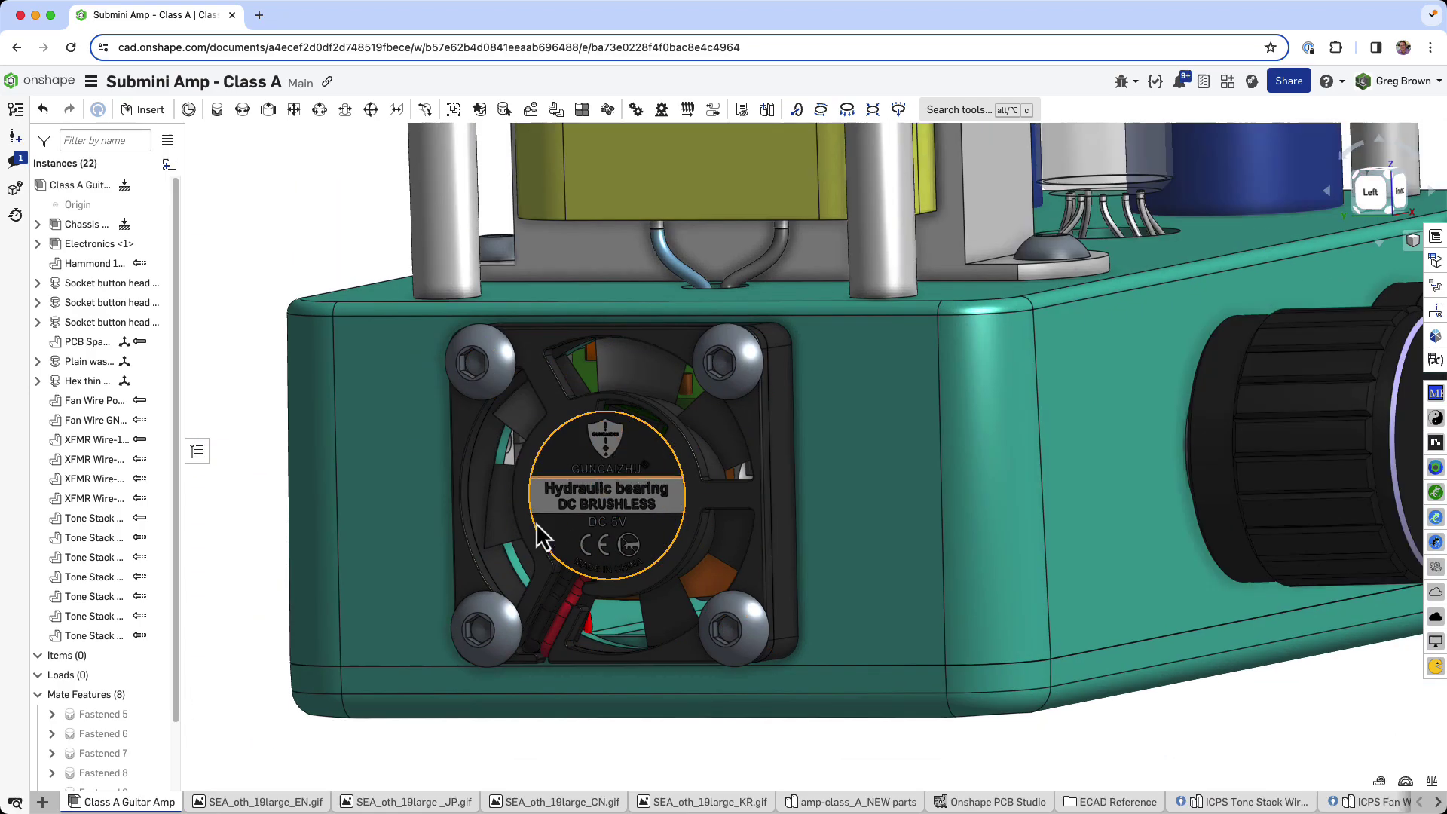
scroll(523, 545, "down", 3)
right_click_drag(654, 525, 678, 558)
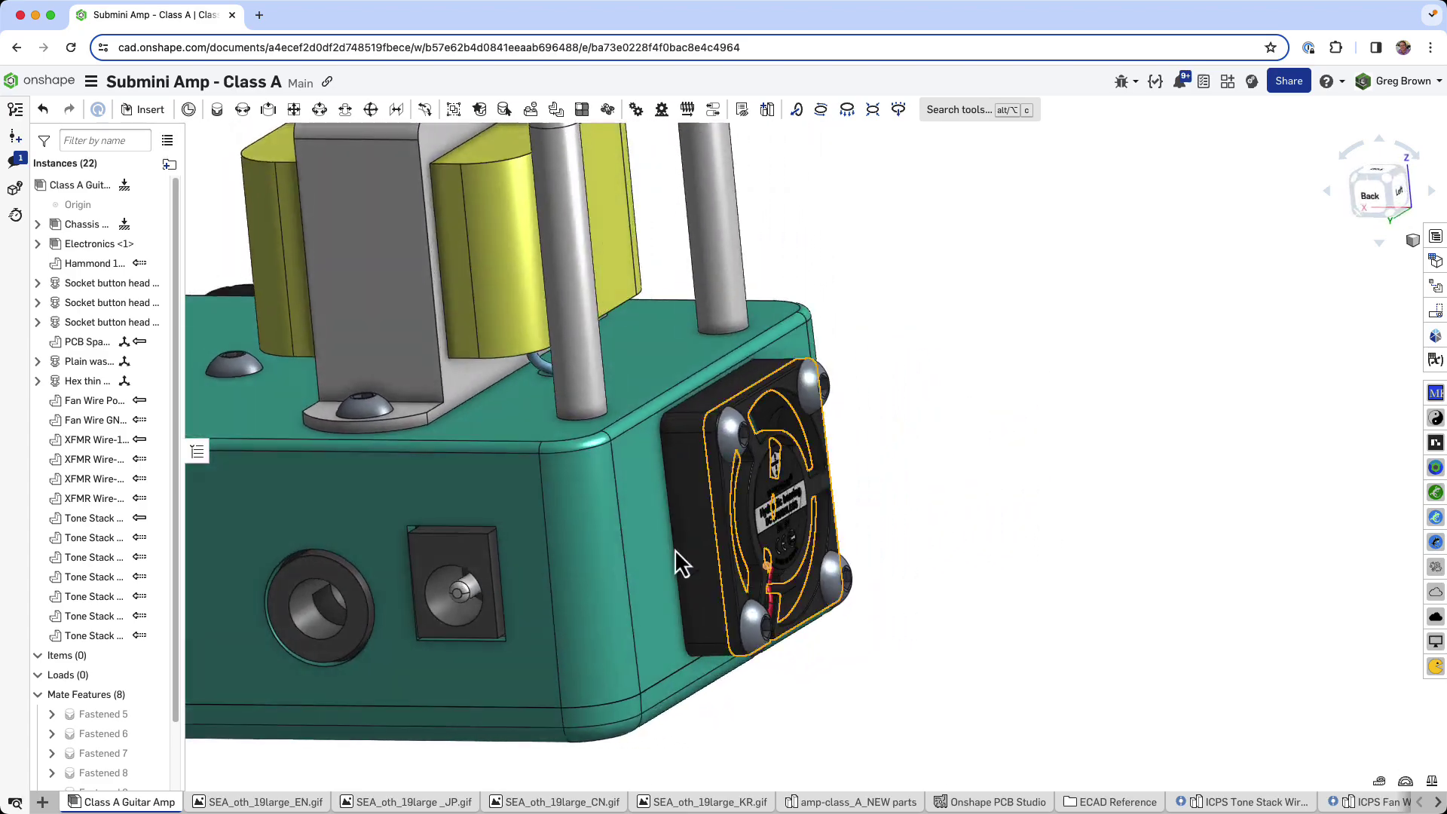
scroll(1088, 420, "down", 5)
right_click_drag(928, 510, 760, 494)
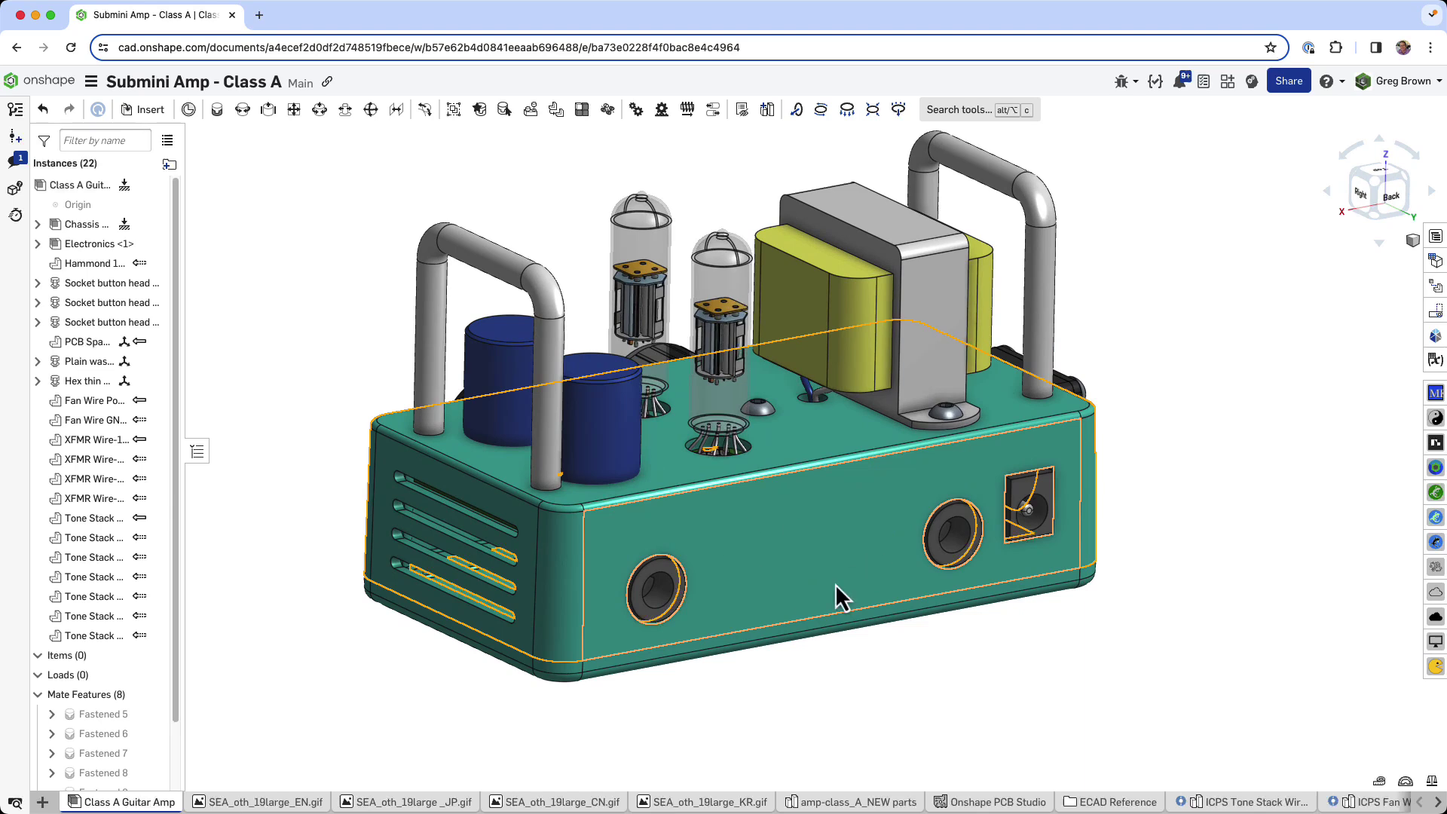
View the SEA_oth_19large_EN.gif image, then create an in-context Part Studio at the assembly Origin.
left_click(279, 802)
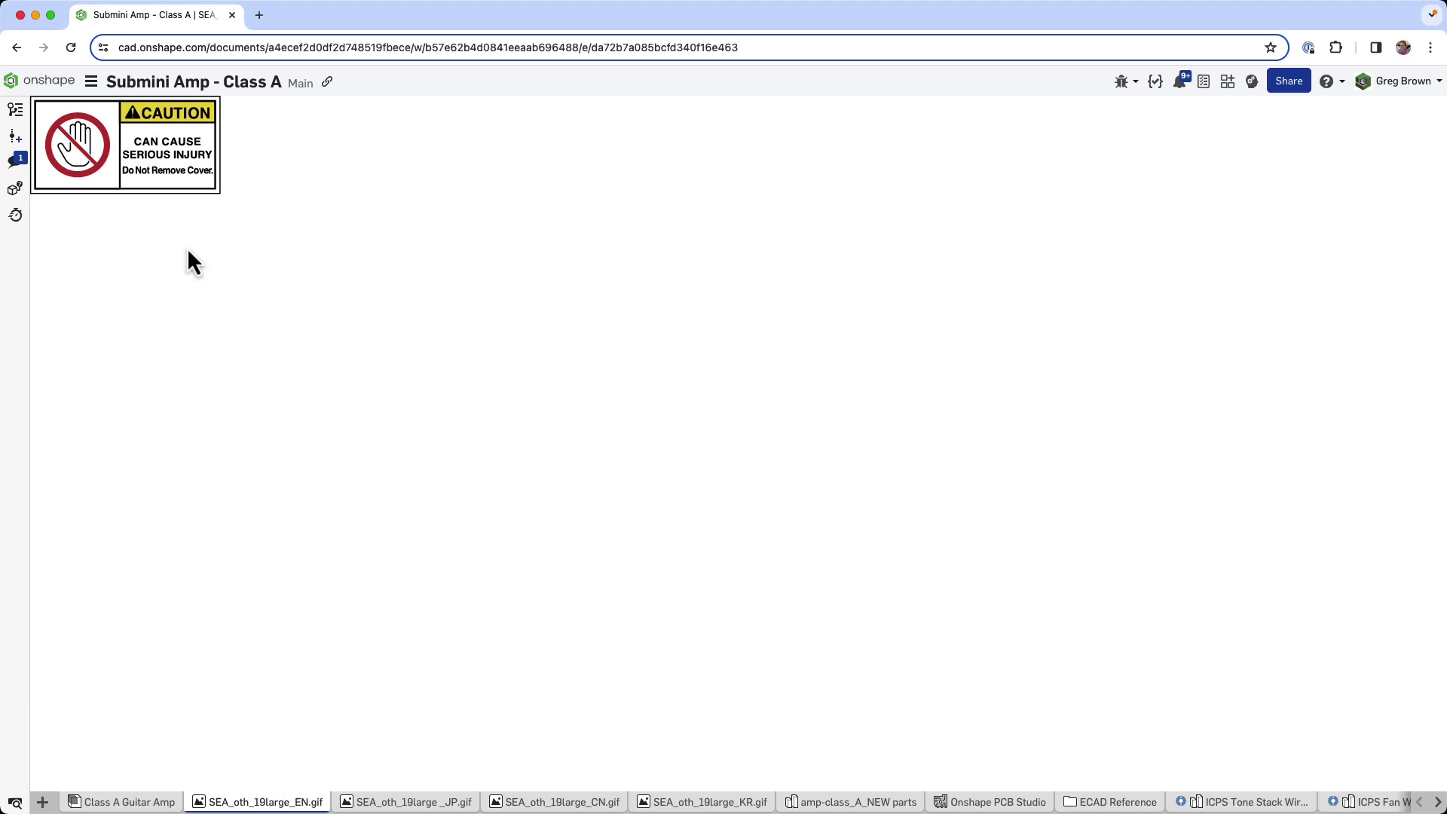
left_click(128, 803)
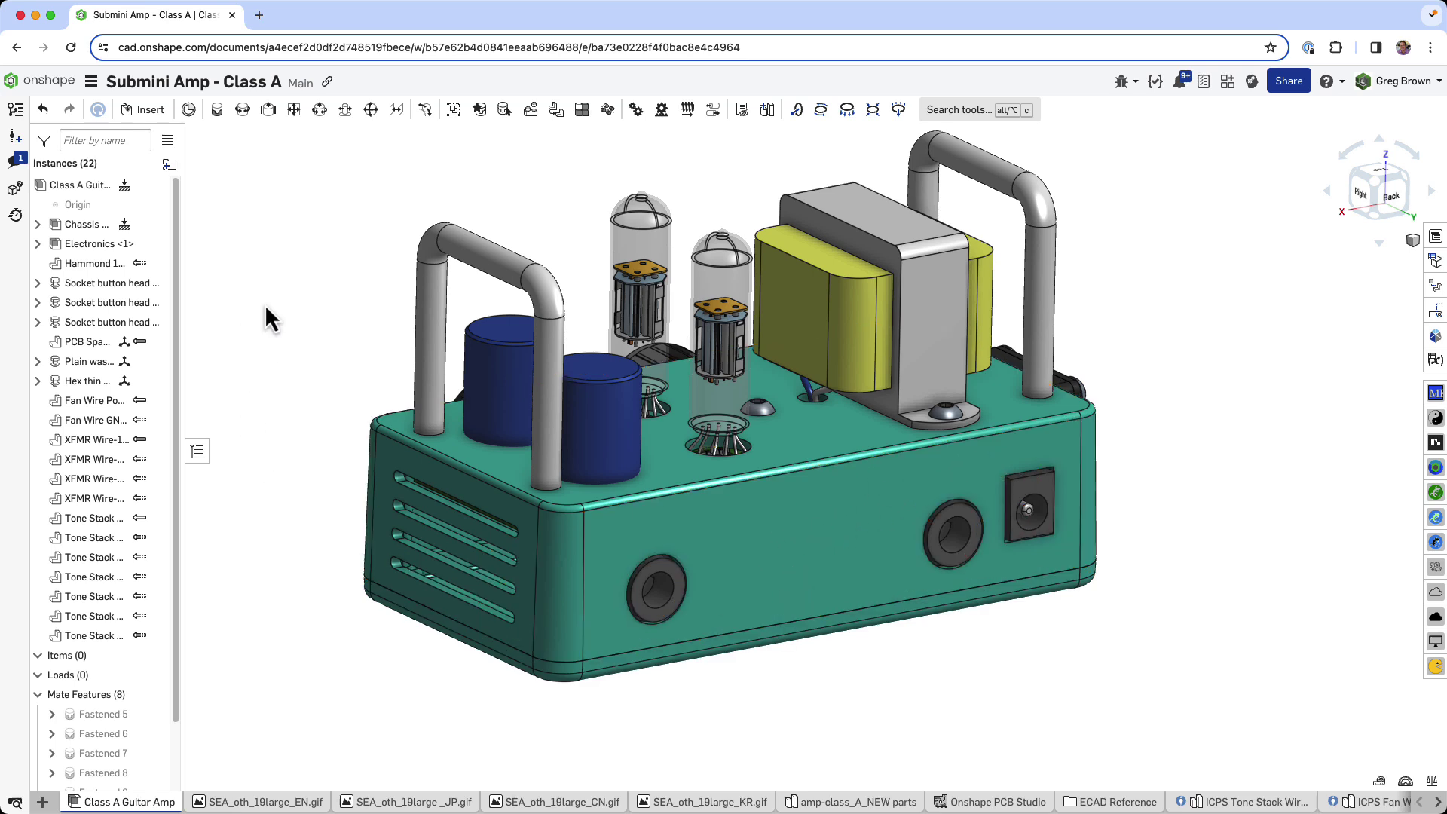
left_click(769, 111)
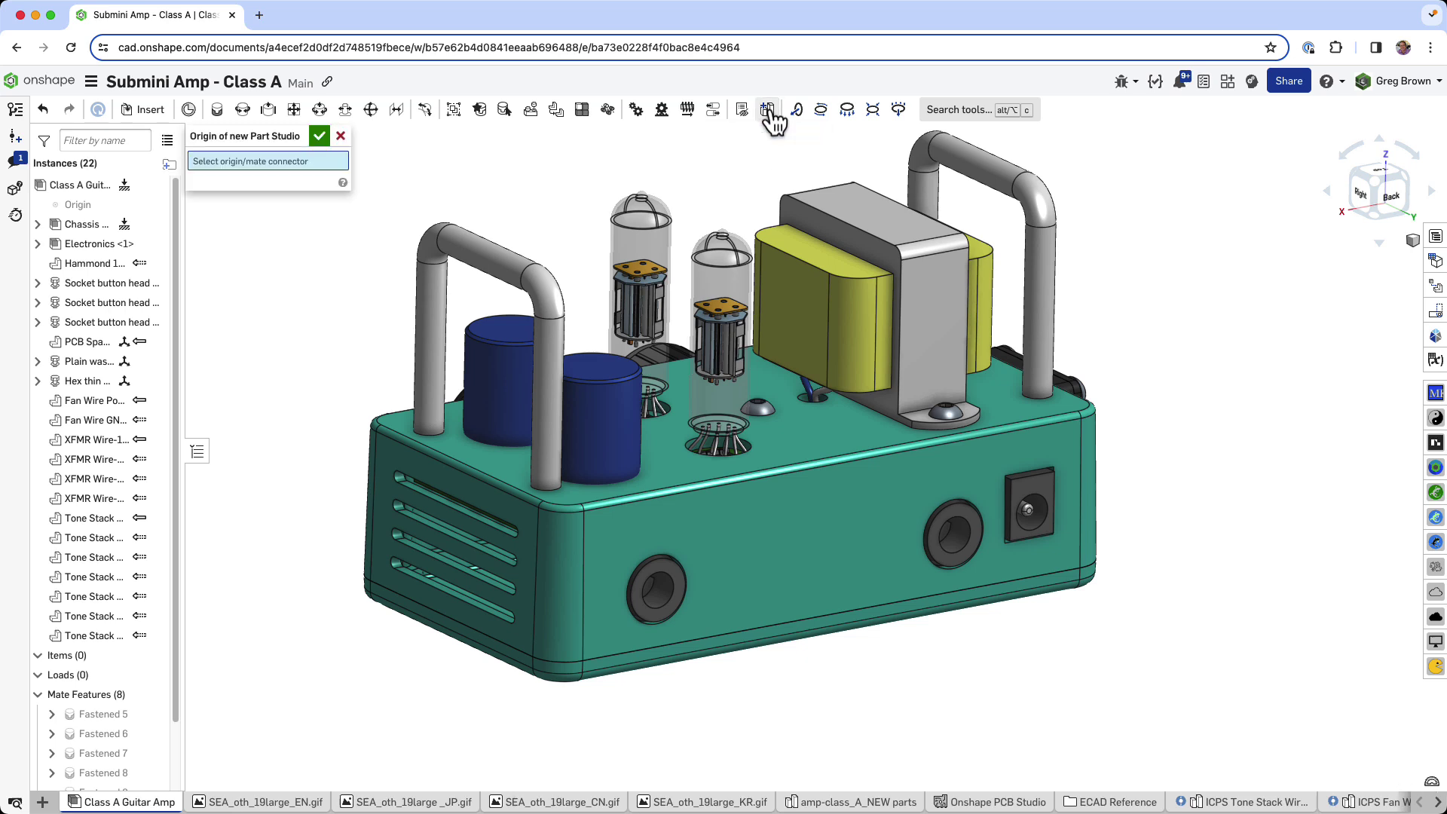
left_click(58, 205)
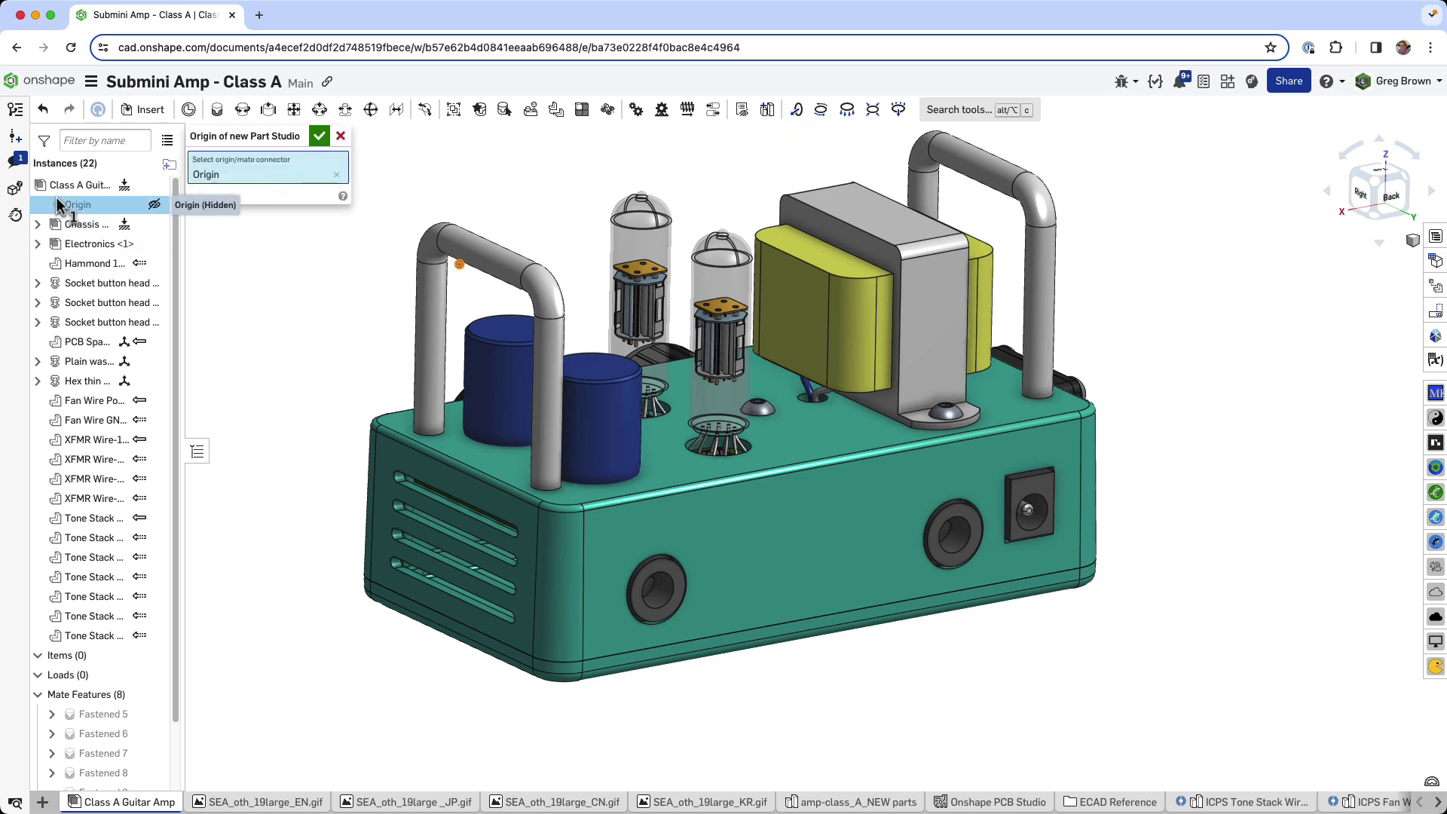
left_click(318, 138)
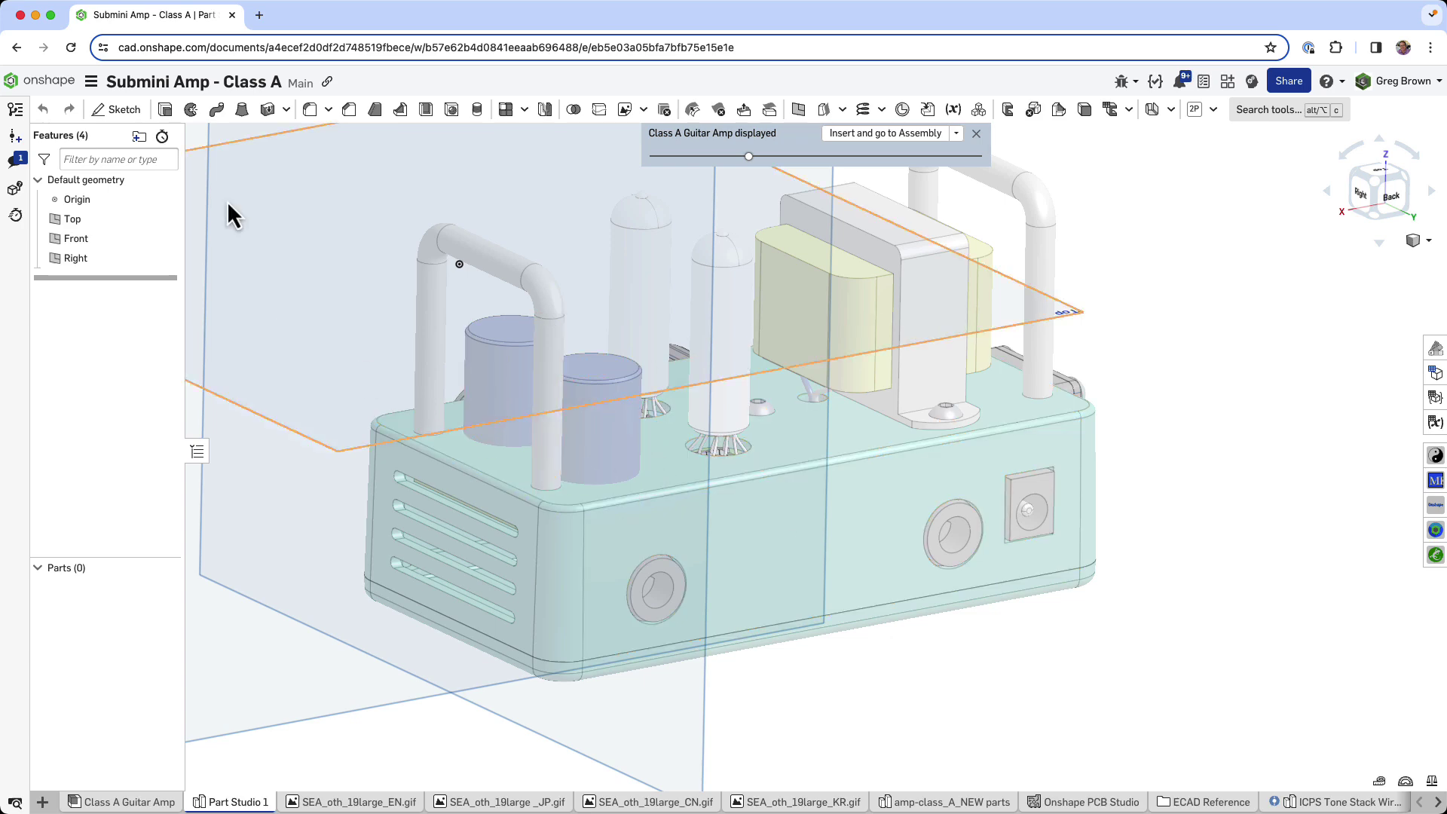
Sketch a 25 × 13 rectangle on the chassis front face, nudged between the two jacks.
left_click(114, 110)
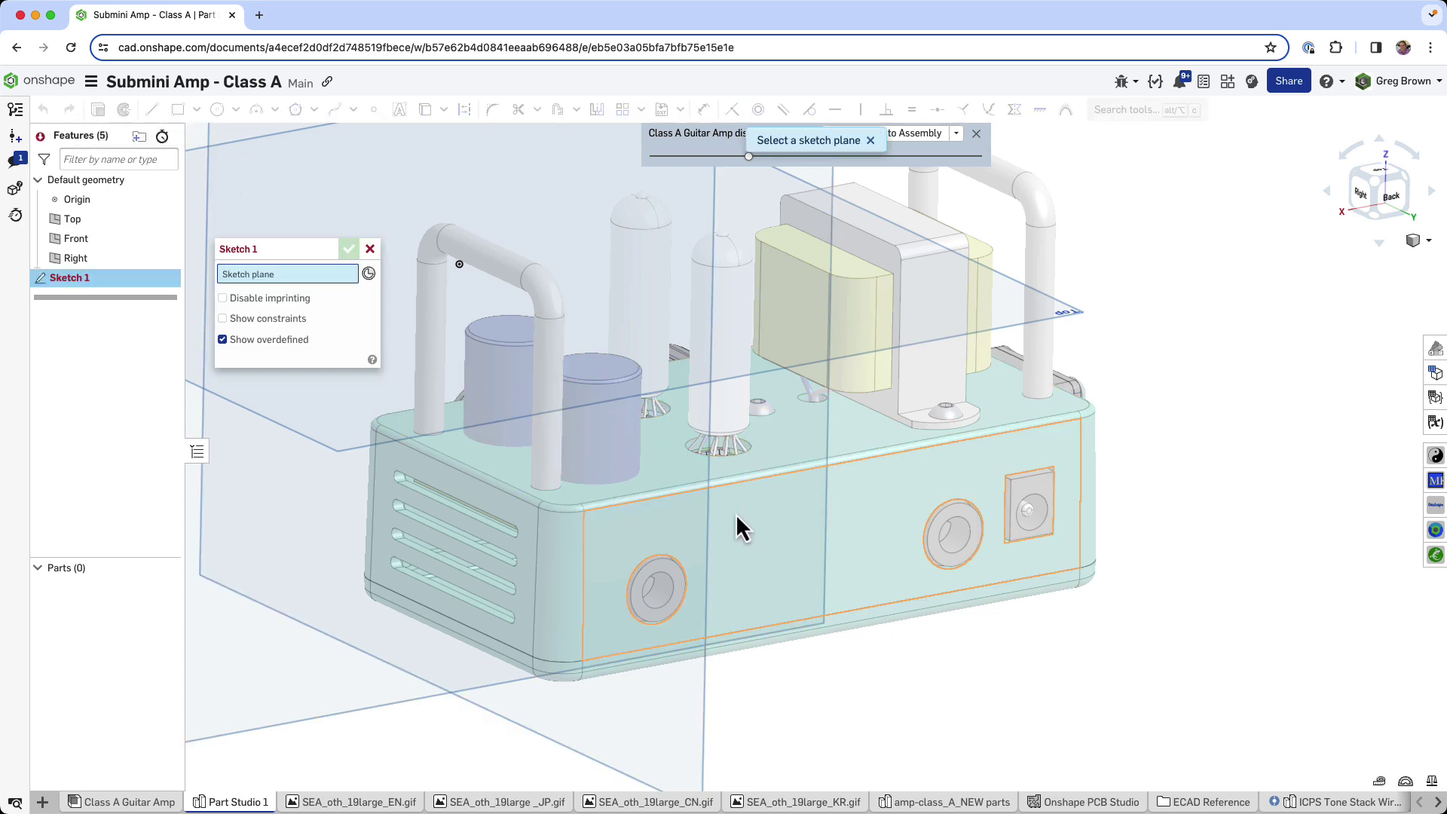
left_click(870, 529)
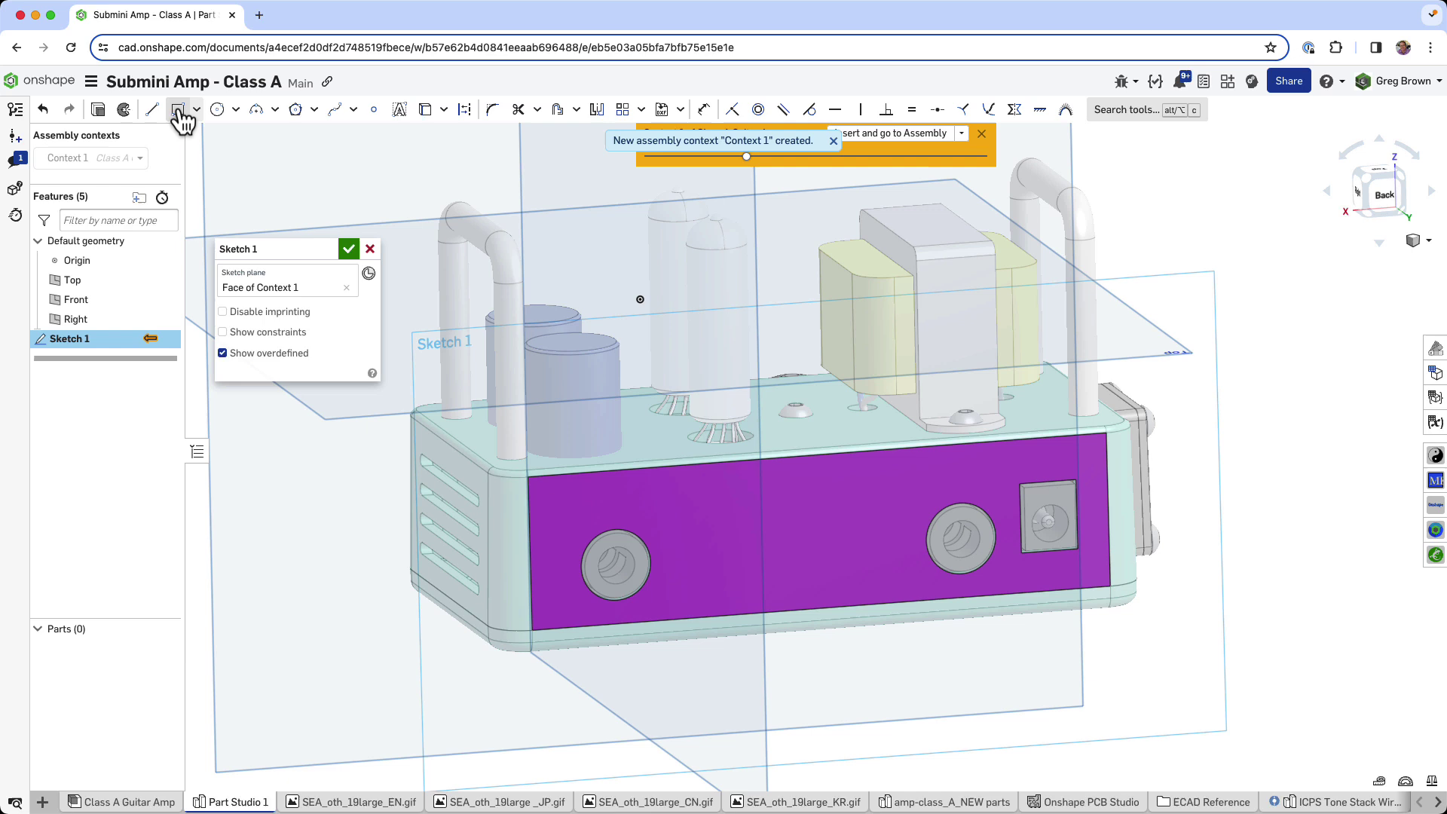
left_click(178, 111)
left_click(862, 577)
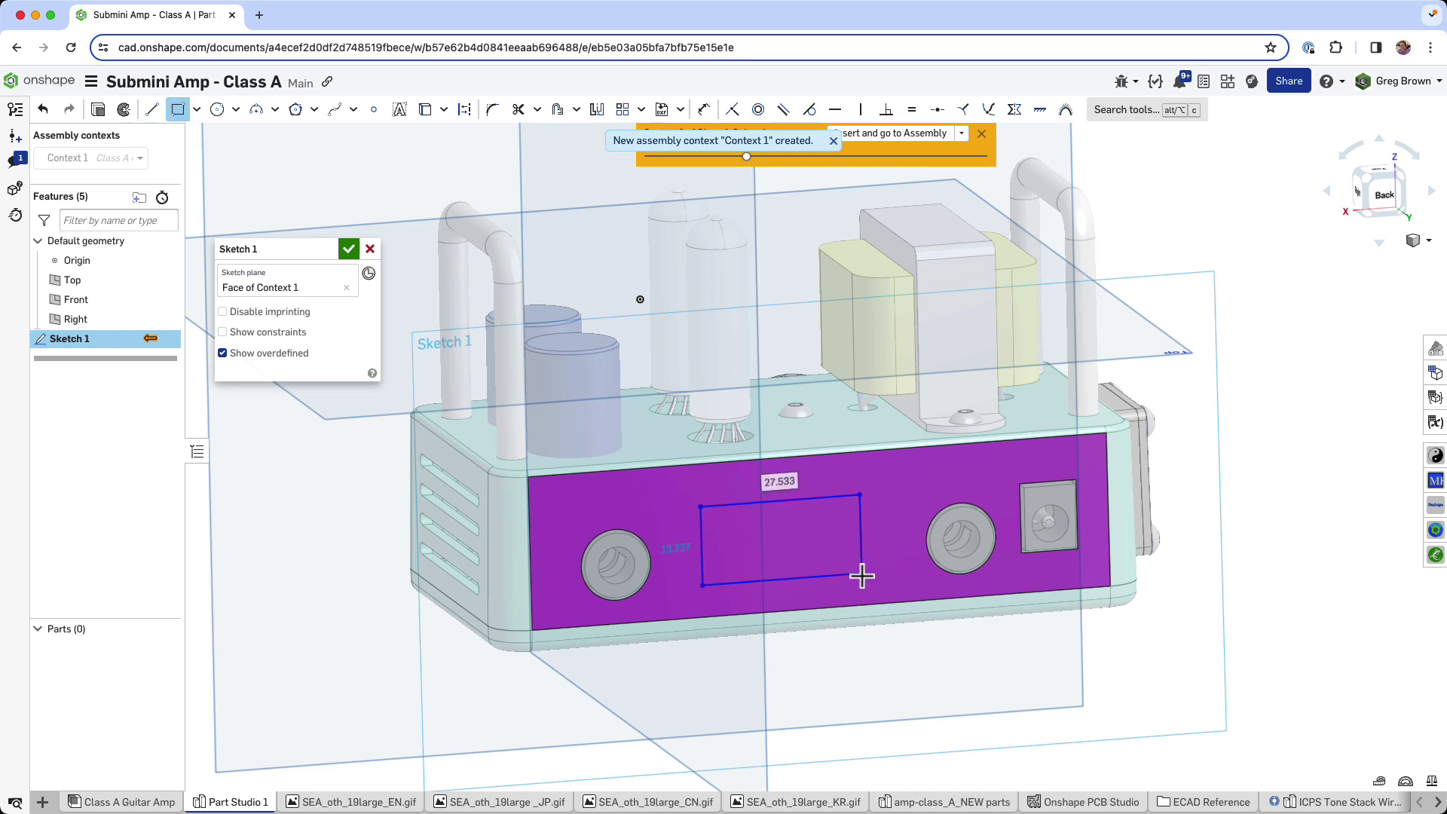
type("25")
key("Tab")
type("1")
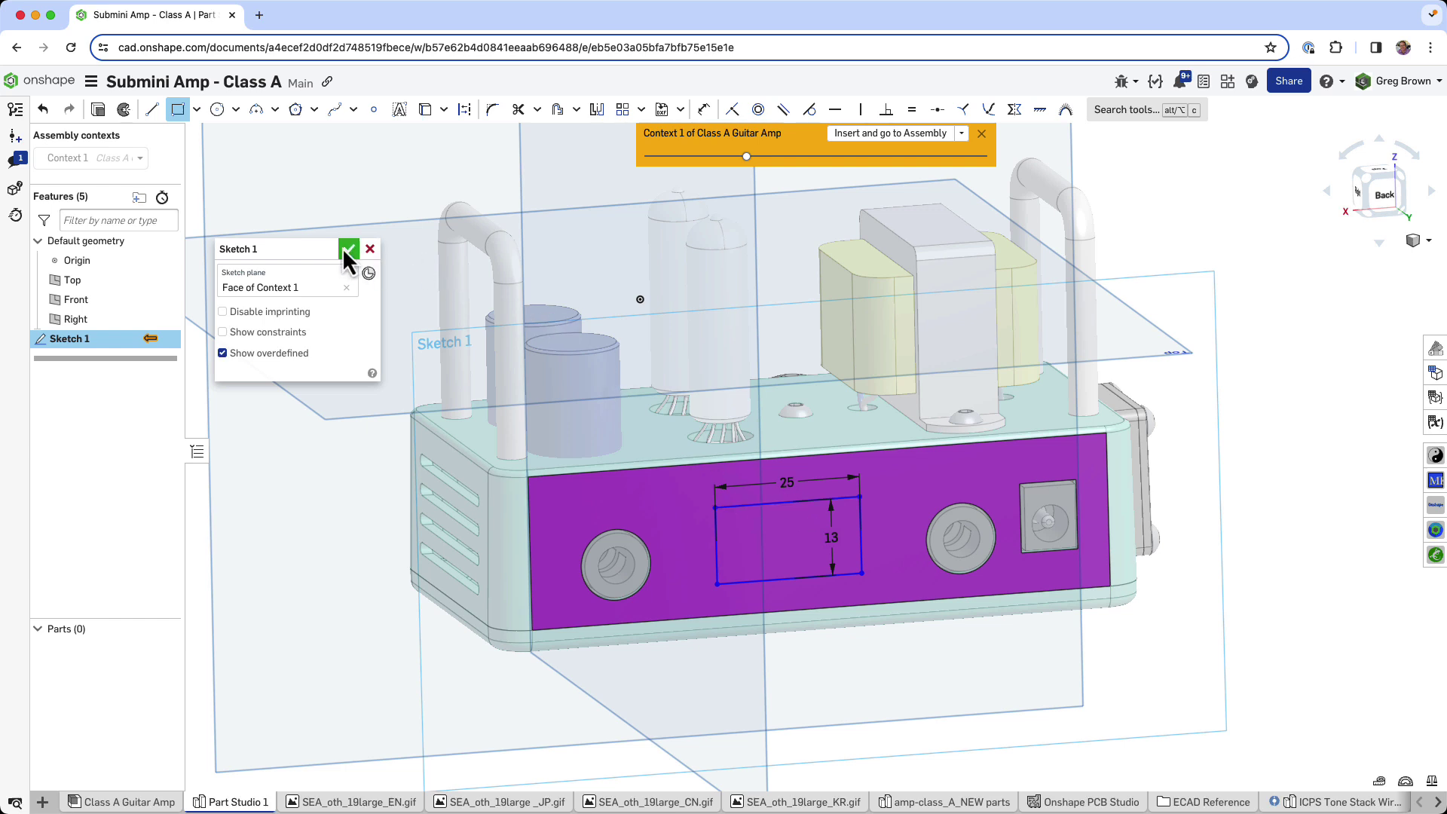
left_click(190, 120)
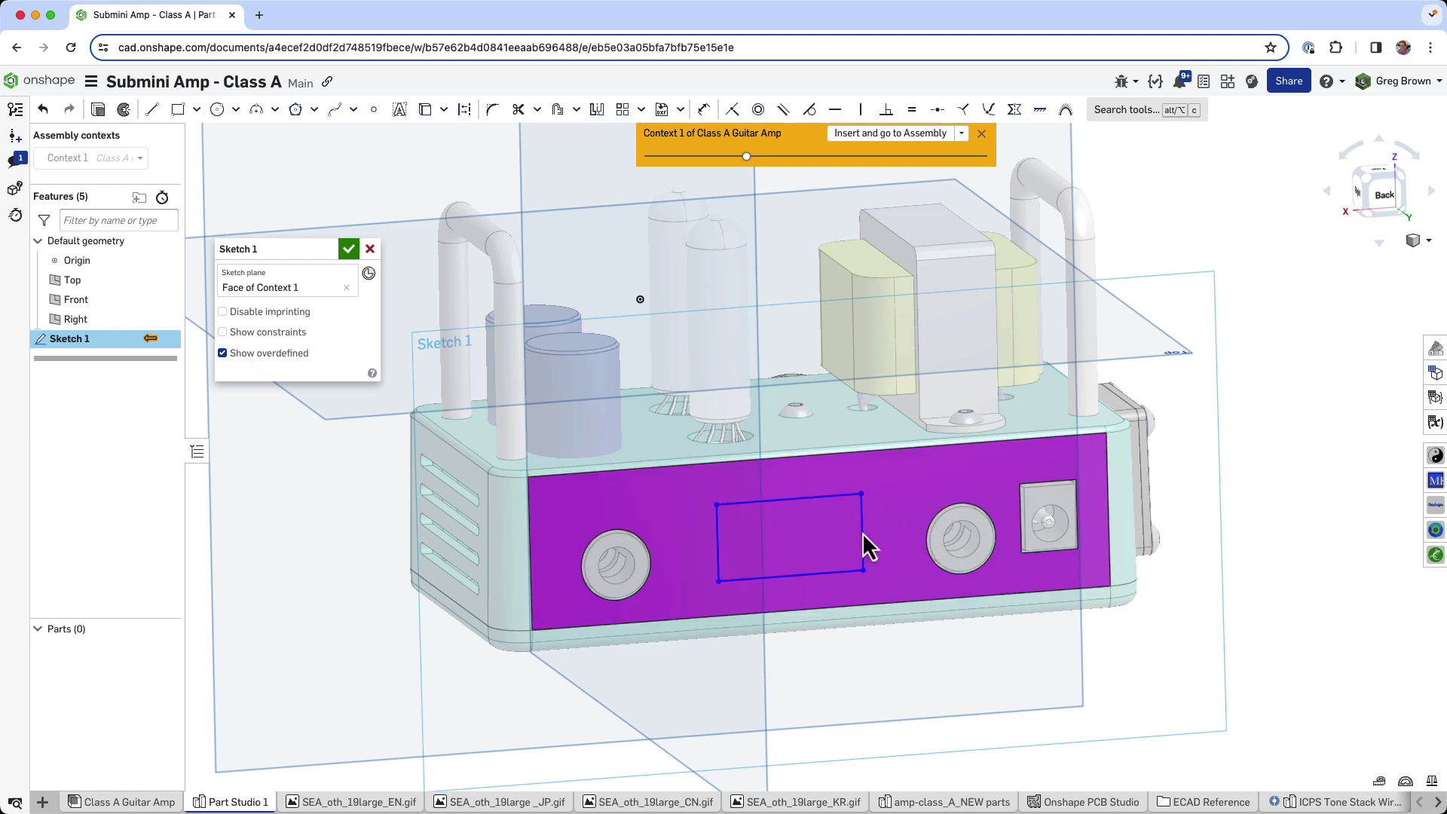
left_click_drag(862, 533, 875, 532)
left_click_drag(795, 501, 797, 507)
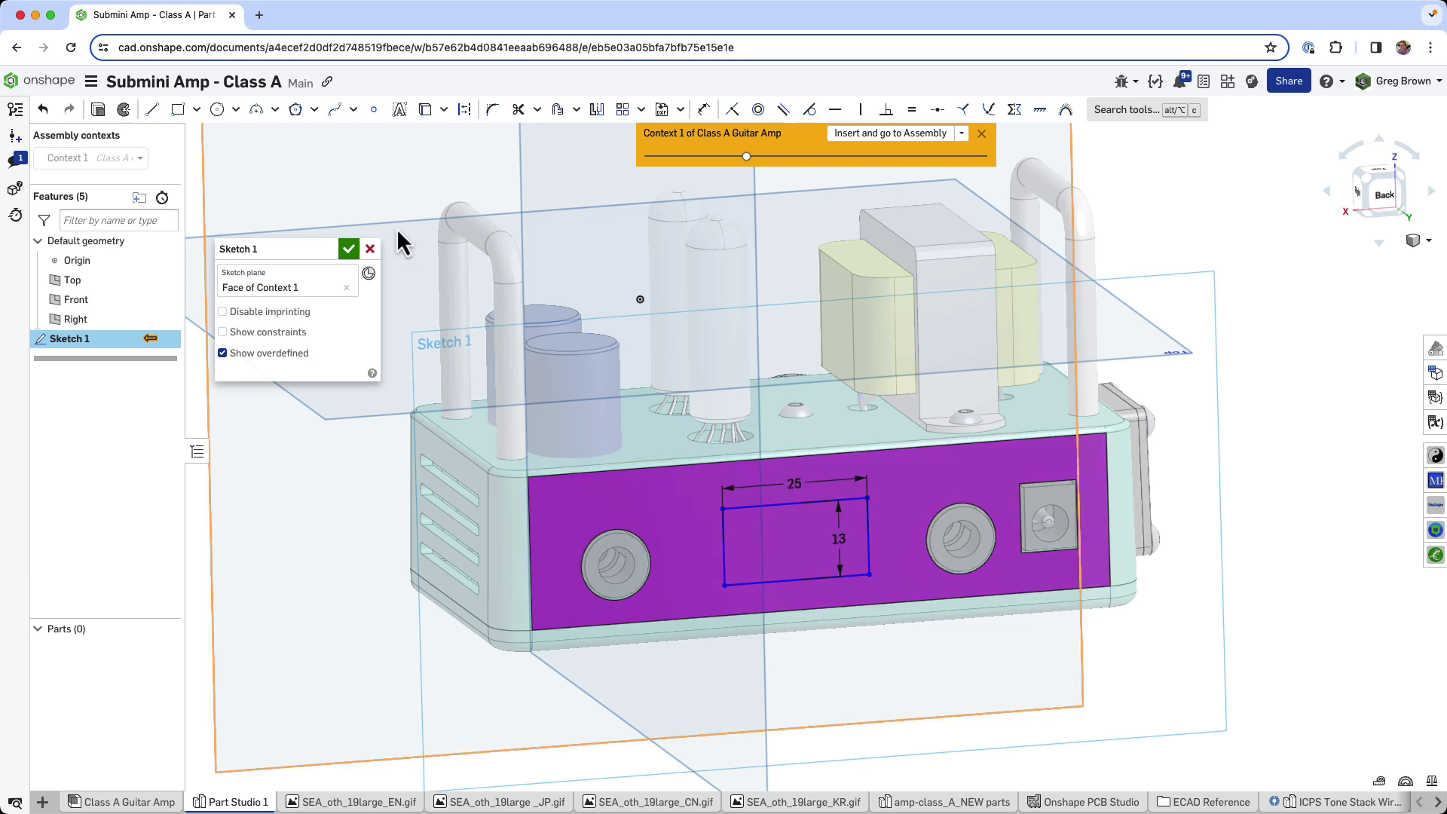
Close Sketch 1 and hide the default planes.
left_click(348, 250)
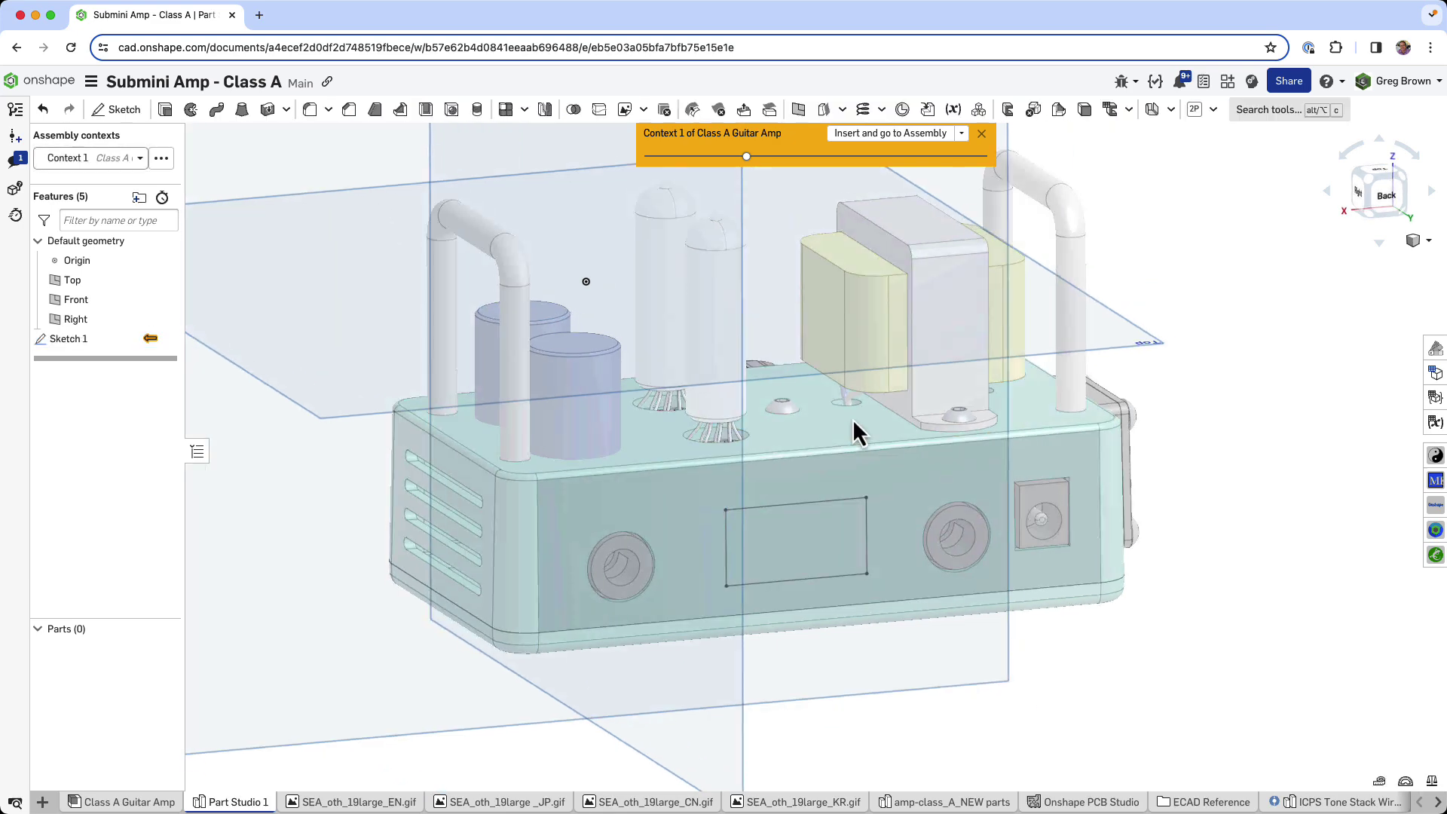
key("p")
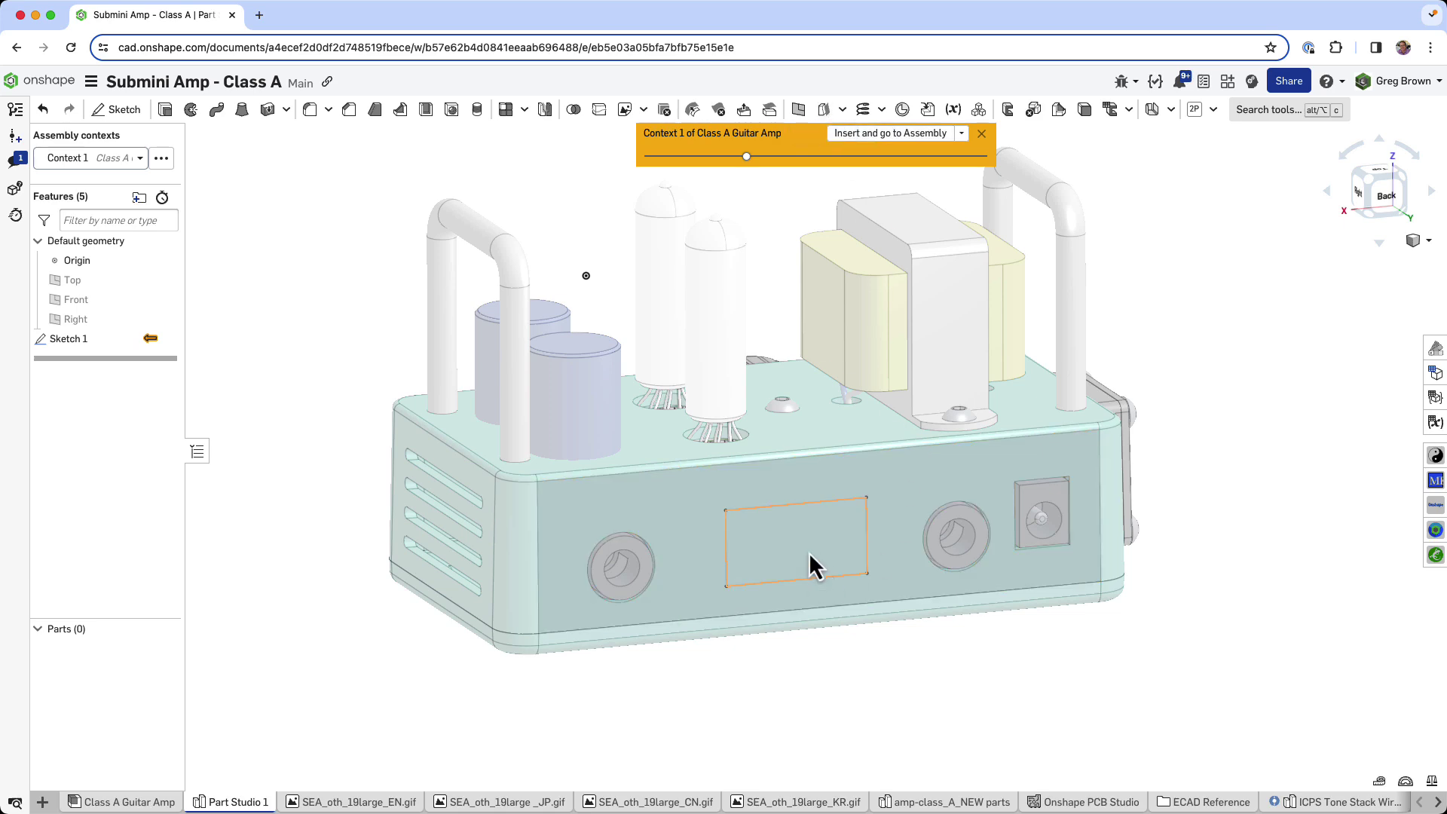
mouse_move(808, 552)
right_mouse_down()
mouse_move(894, 608)
mouse_move(883, 613)
right_mouse_up()
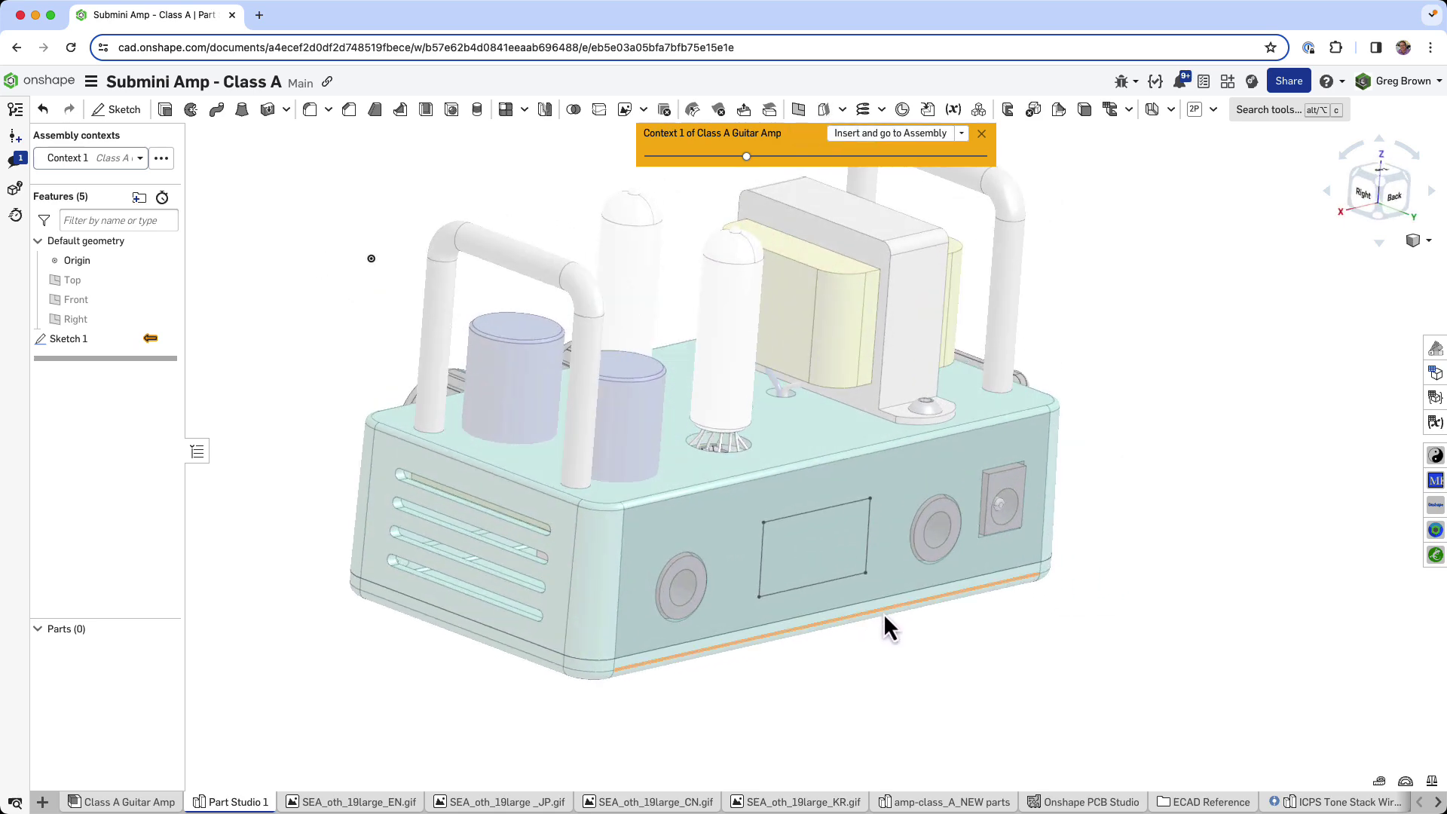
Offset the rectangle region 0.01 mm from the chassis as Offset surface 1.
left_click(825, 110)
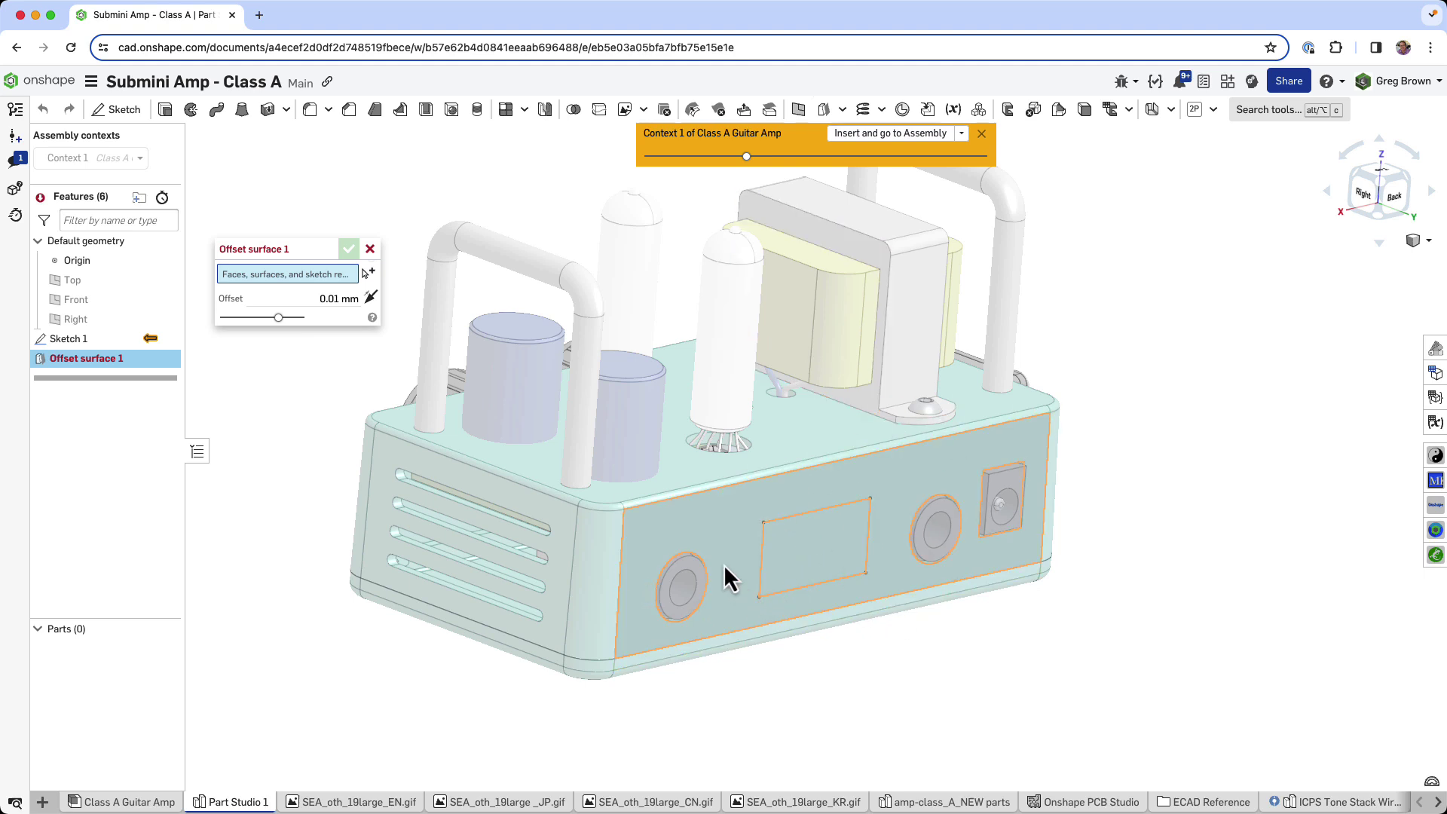
left_click(792, 570)
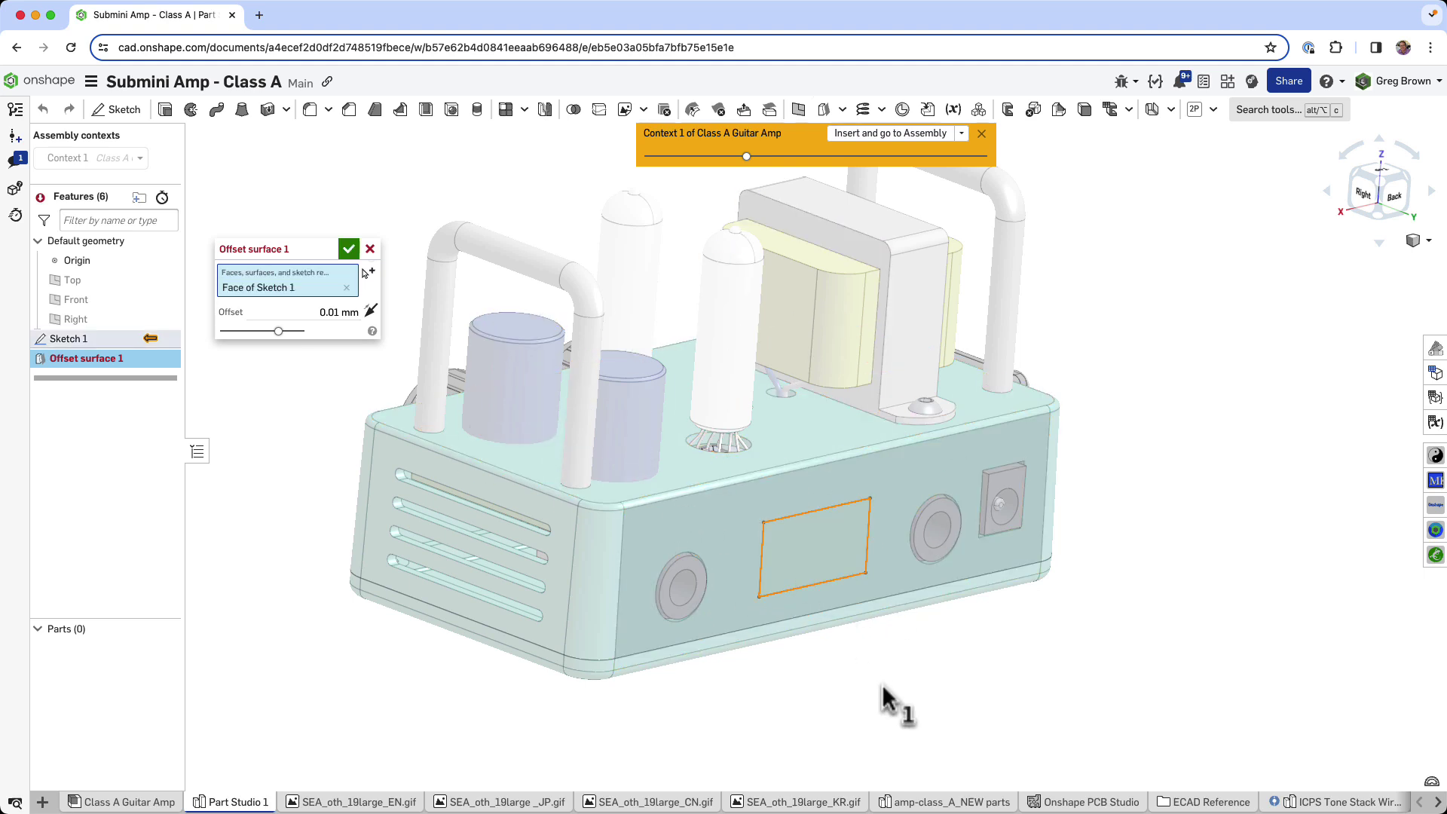
right_click_drag(896, 692, 885, 692)
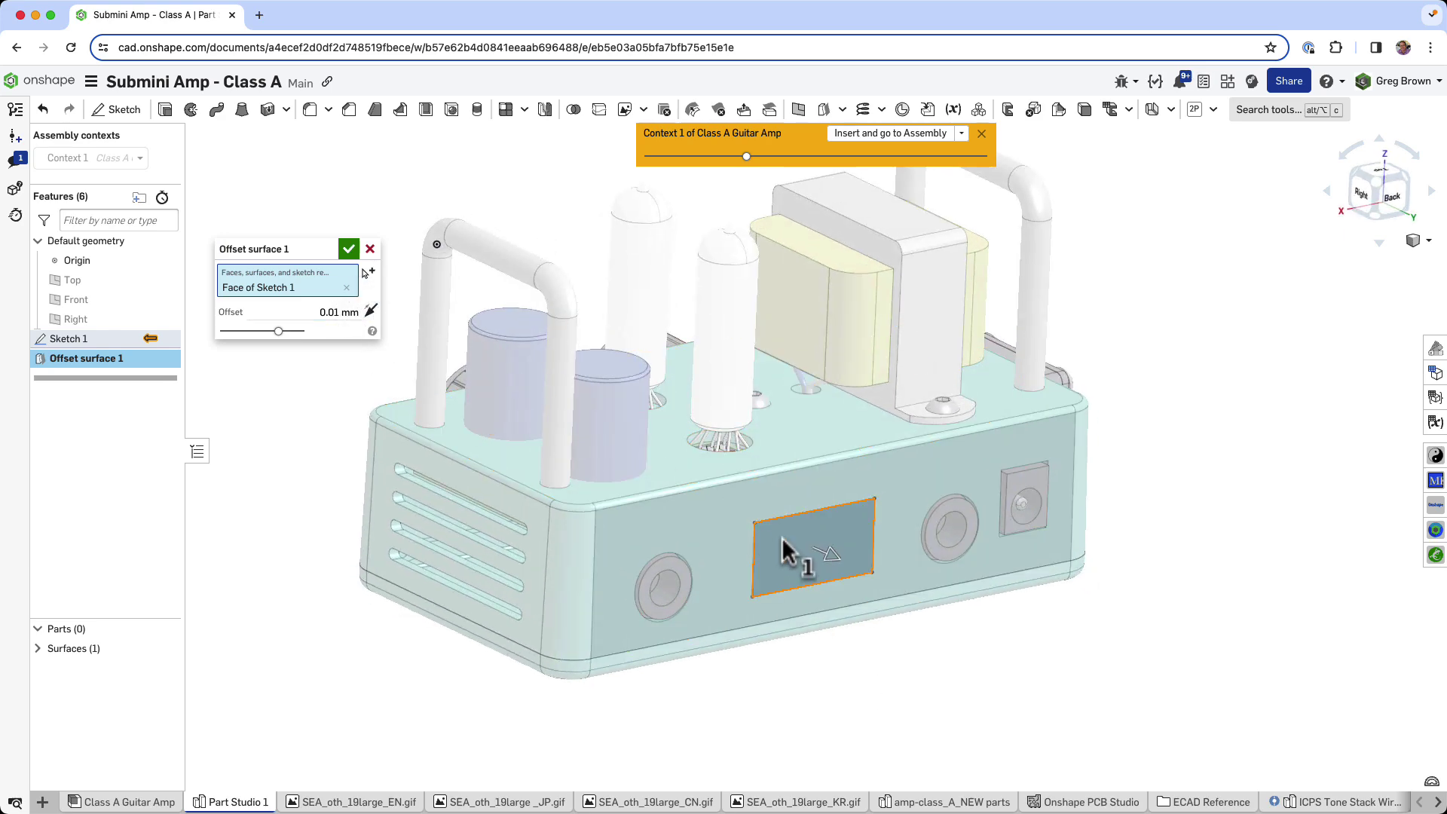
left_click(348, 248)
right_click_drag(359, 255, 744, 462)
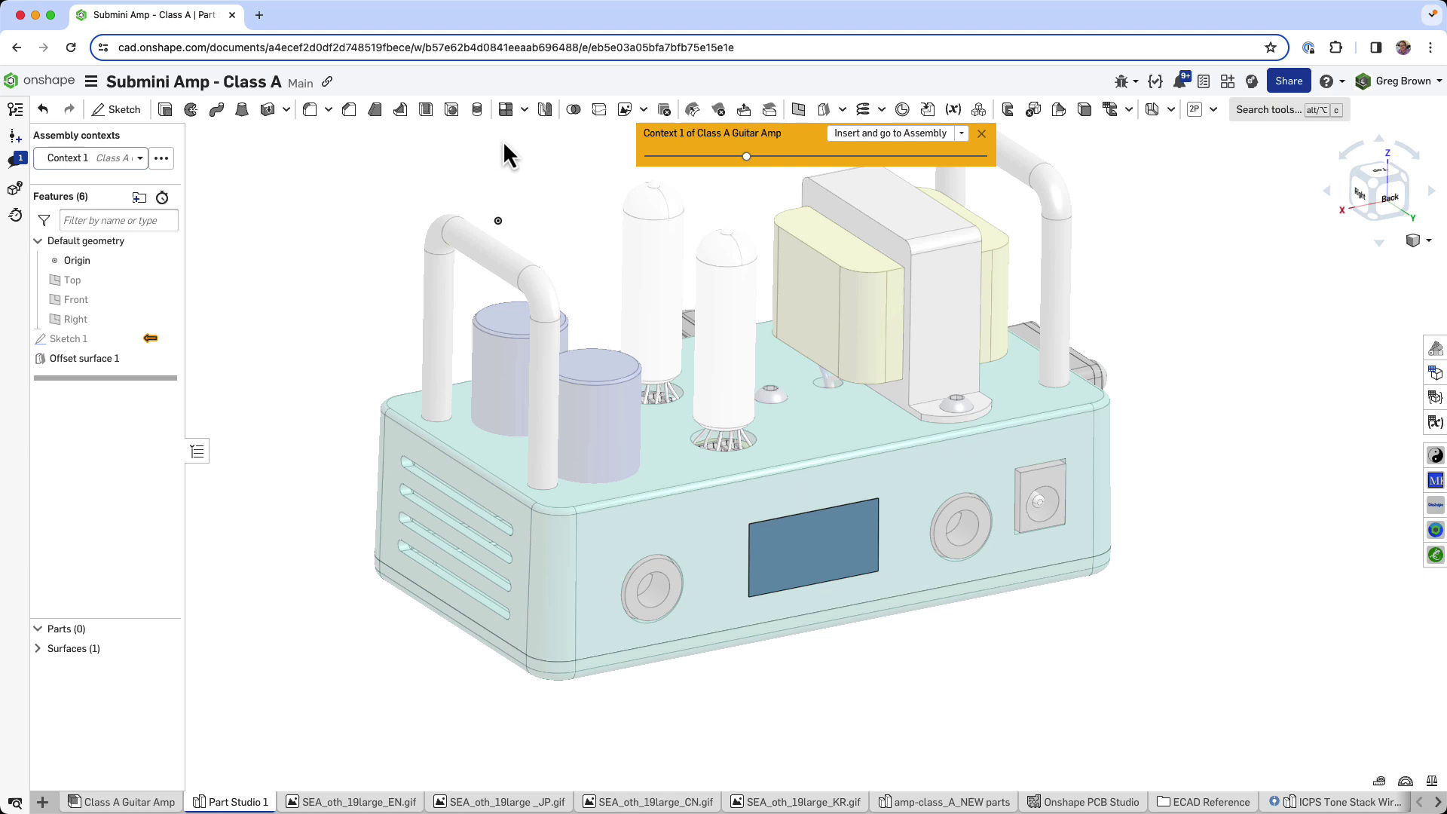
Apply SEA_oth_19large_EN.gif as Decal 1 on the front face of Offset surface 1.
left_click(624, 110)
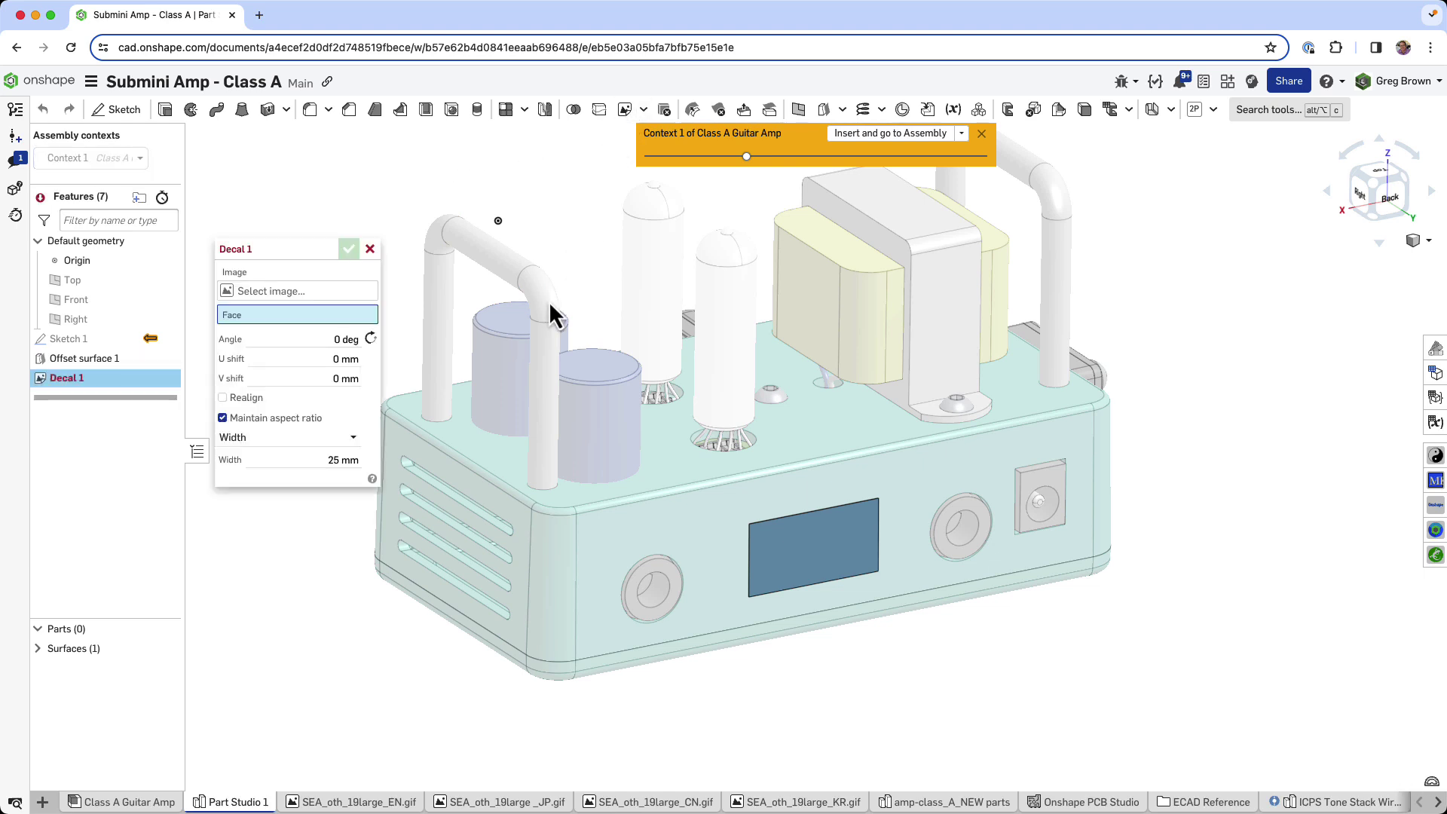
left_click(307, 287)
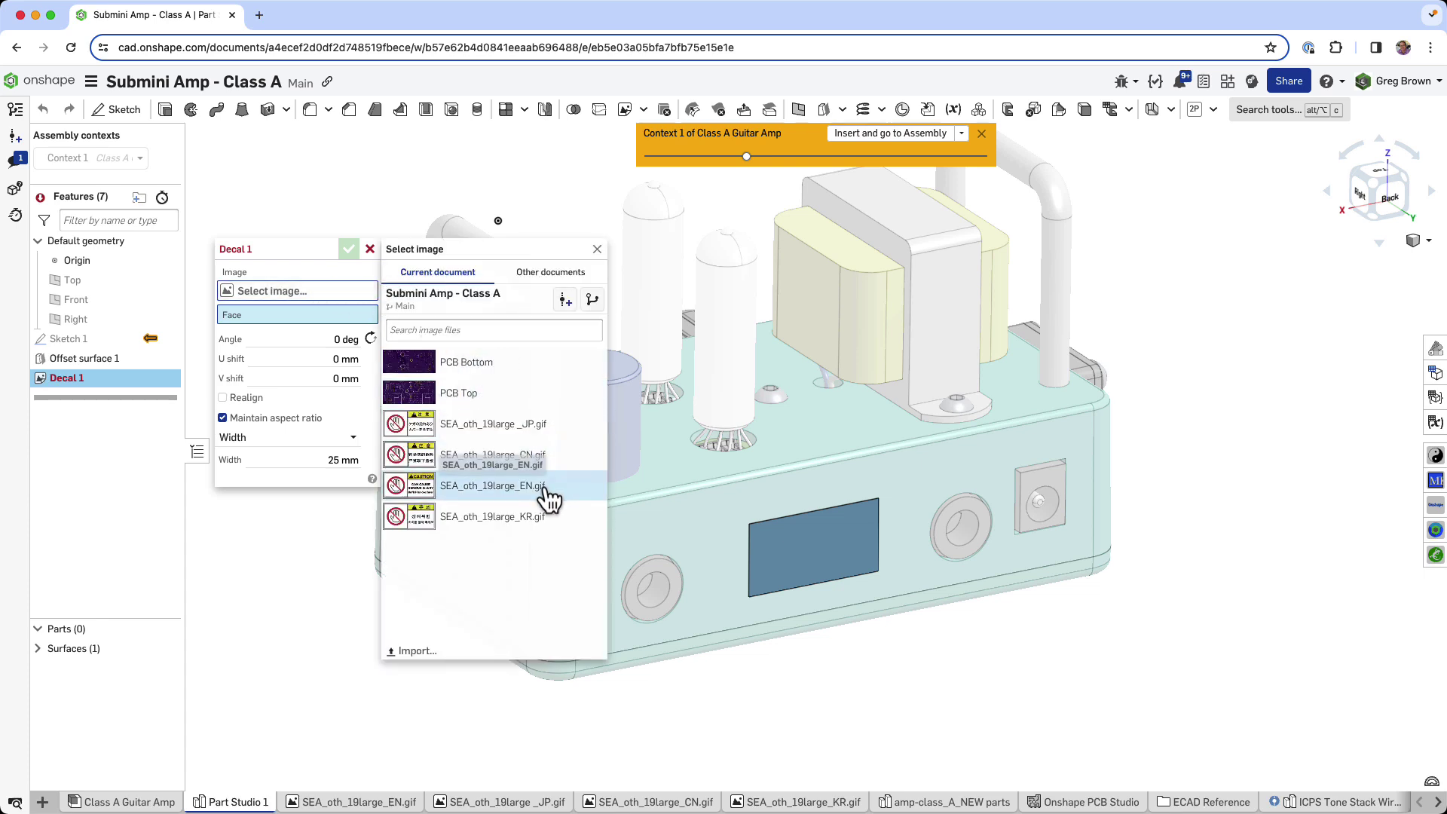
left_click(550, 498)
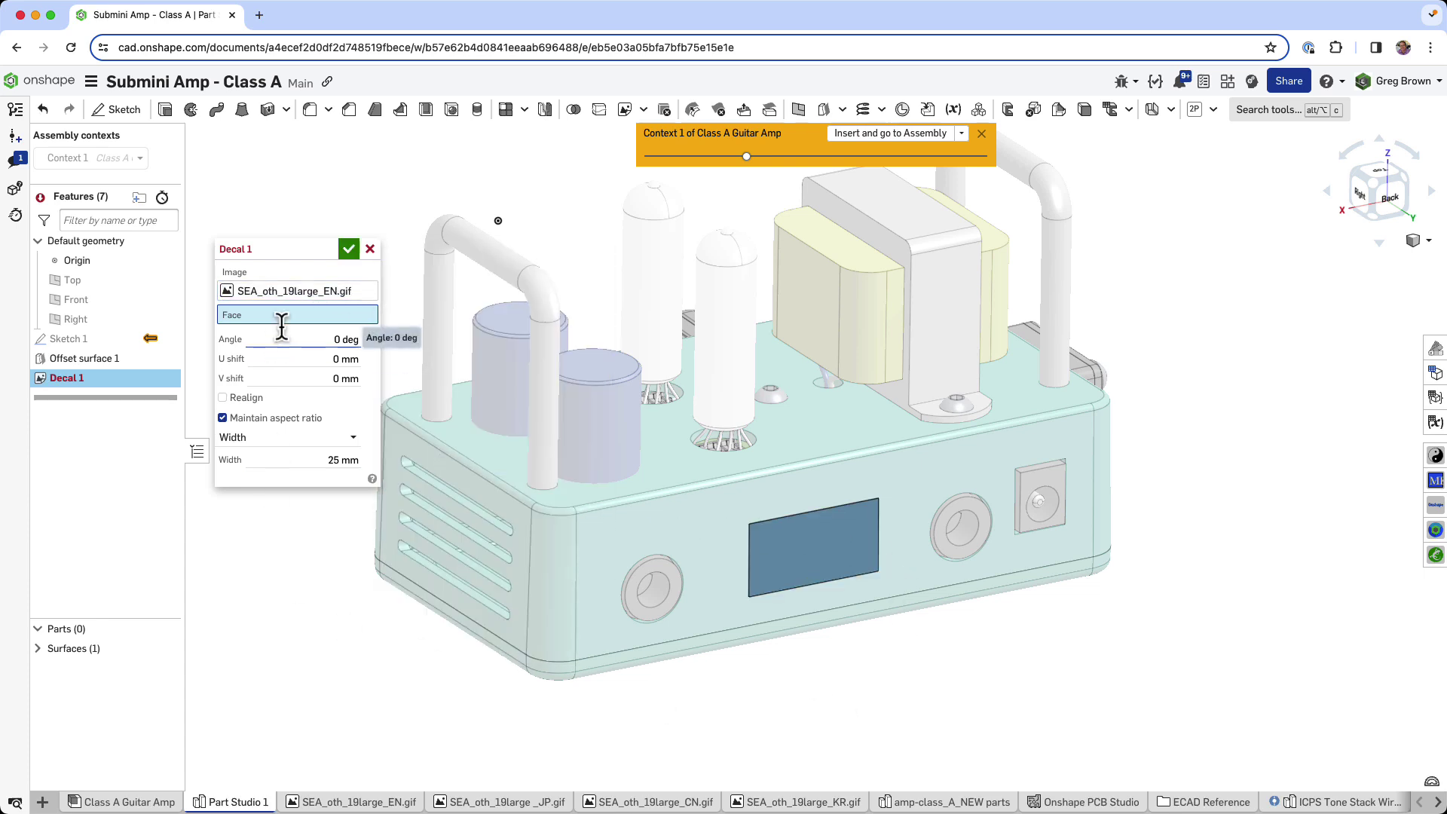
left_click(811, 554)
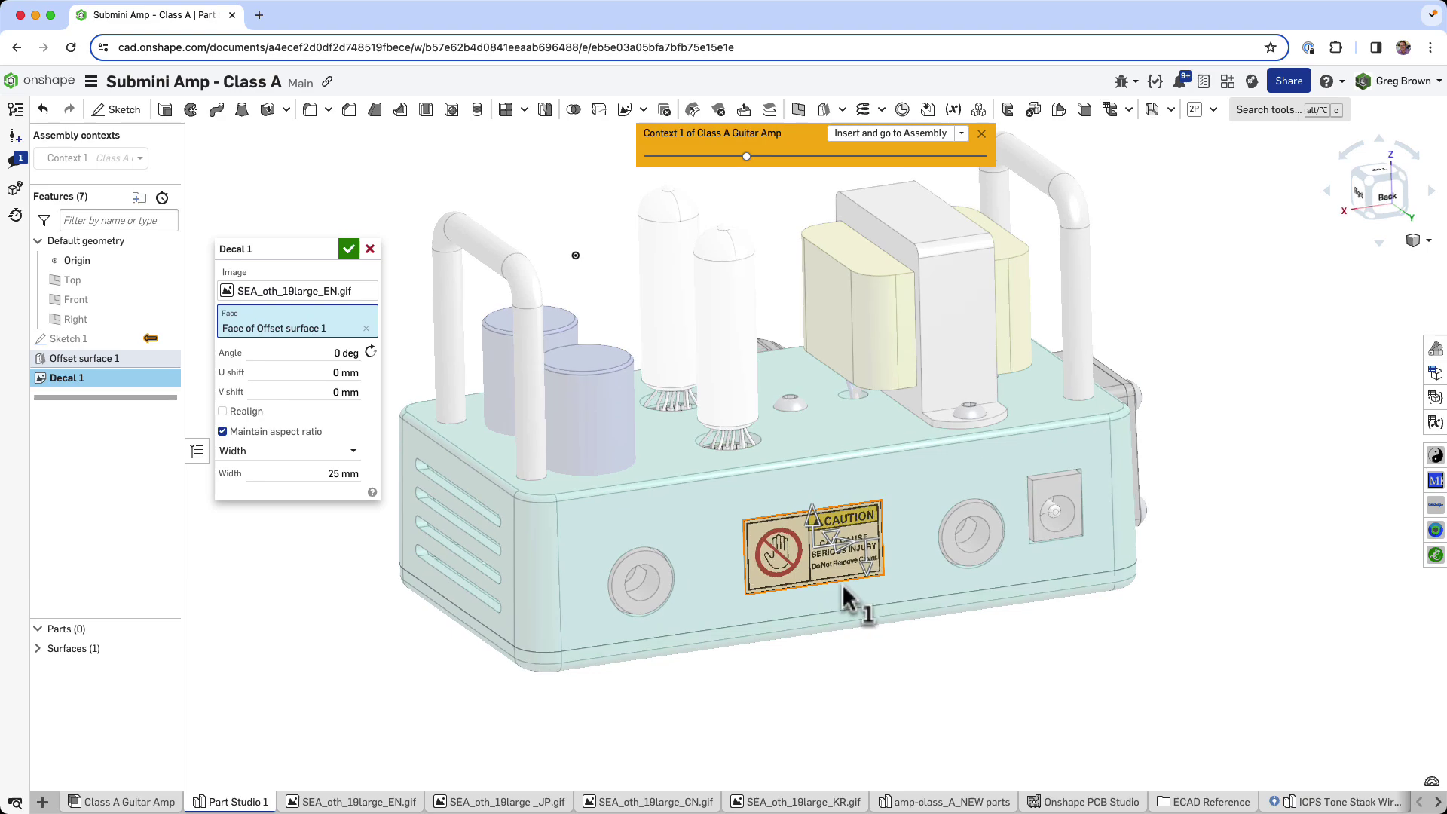
scroll(840, 585, "up", 5)
right_click_drag(848, 564, 733, 496)
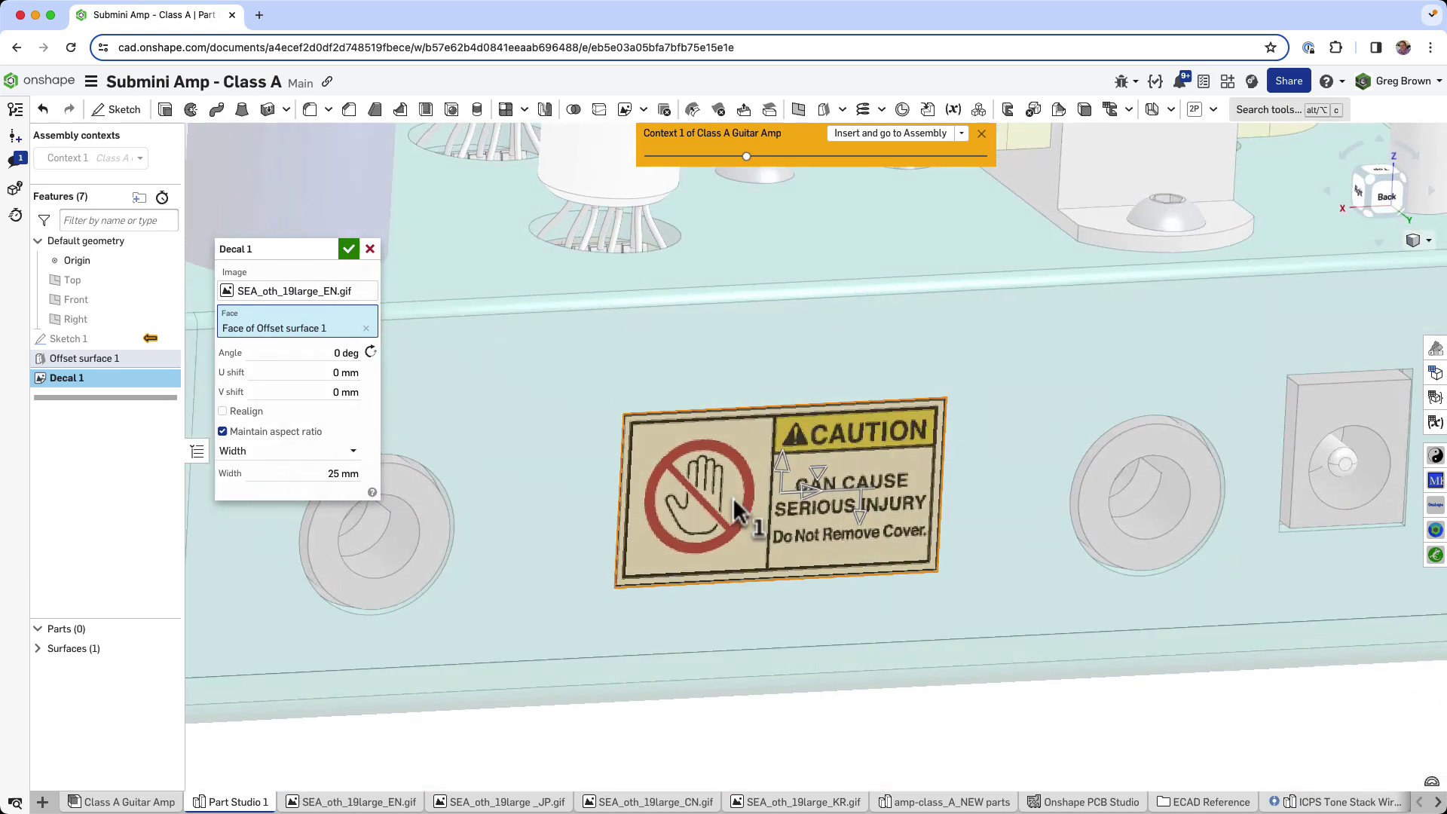
scroll(968, 624, "down", 3)
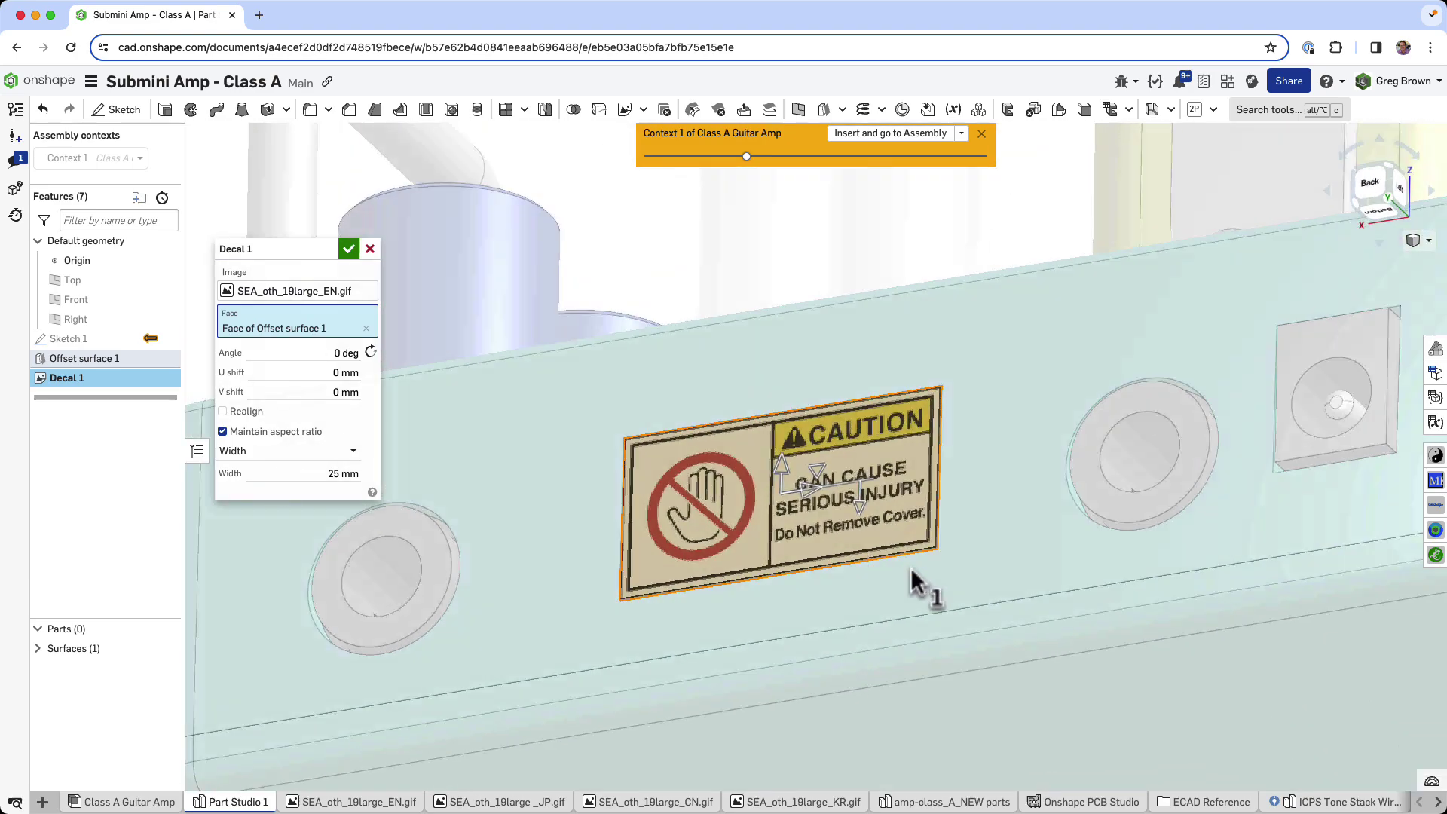
right_click_drag(921, 588, 884, 611)
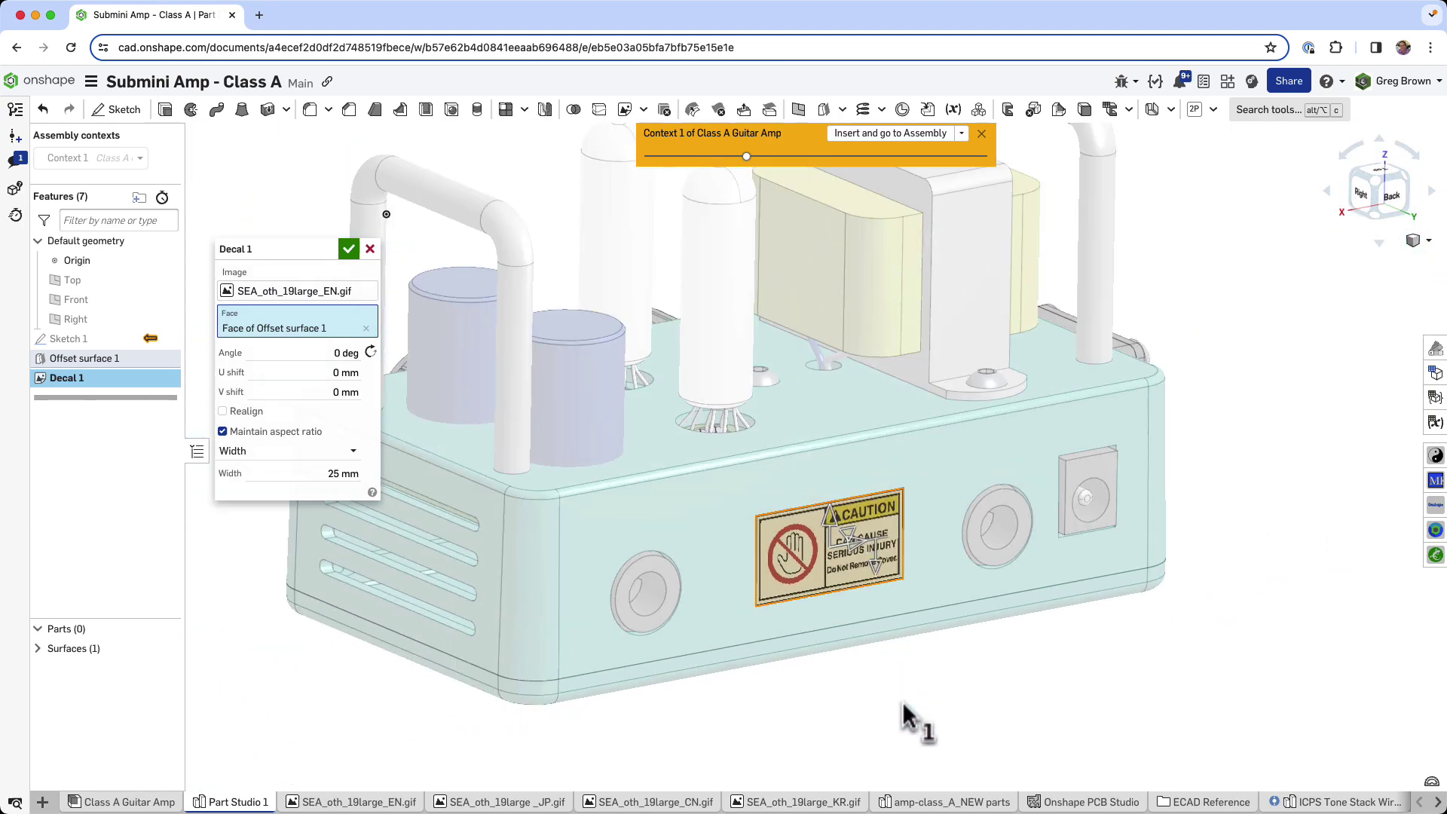
left_click(352, 244)
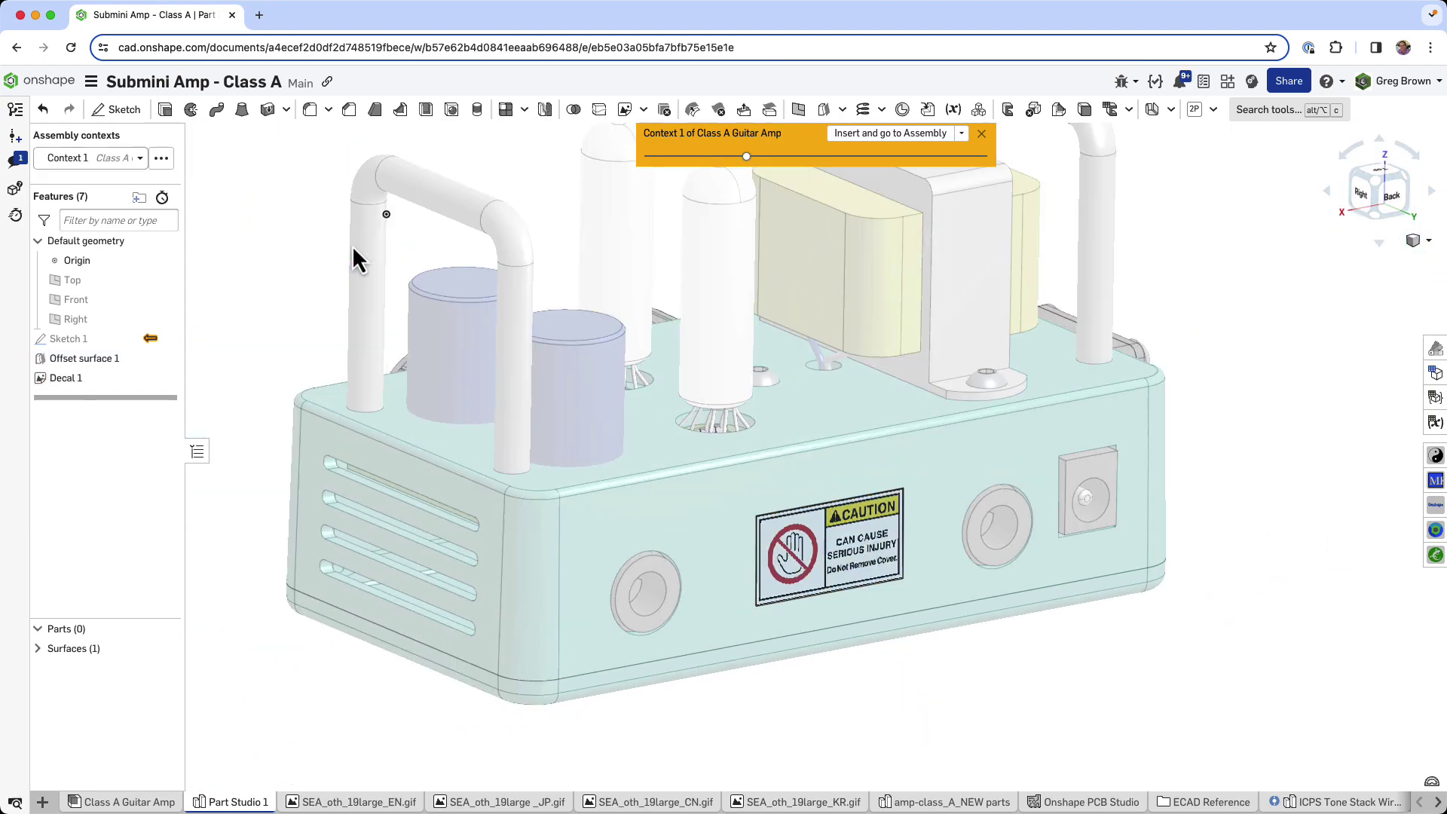
Rename the decal surface Surface 1 to Label.
right_click_drag(754, 542, 564, 554)
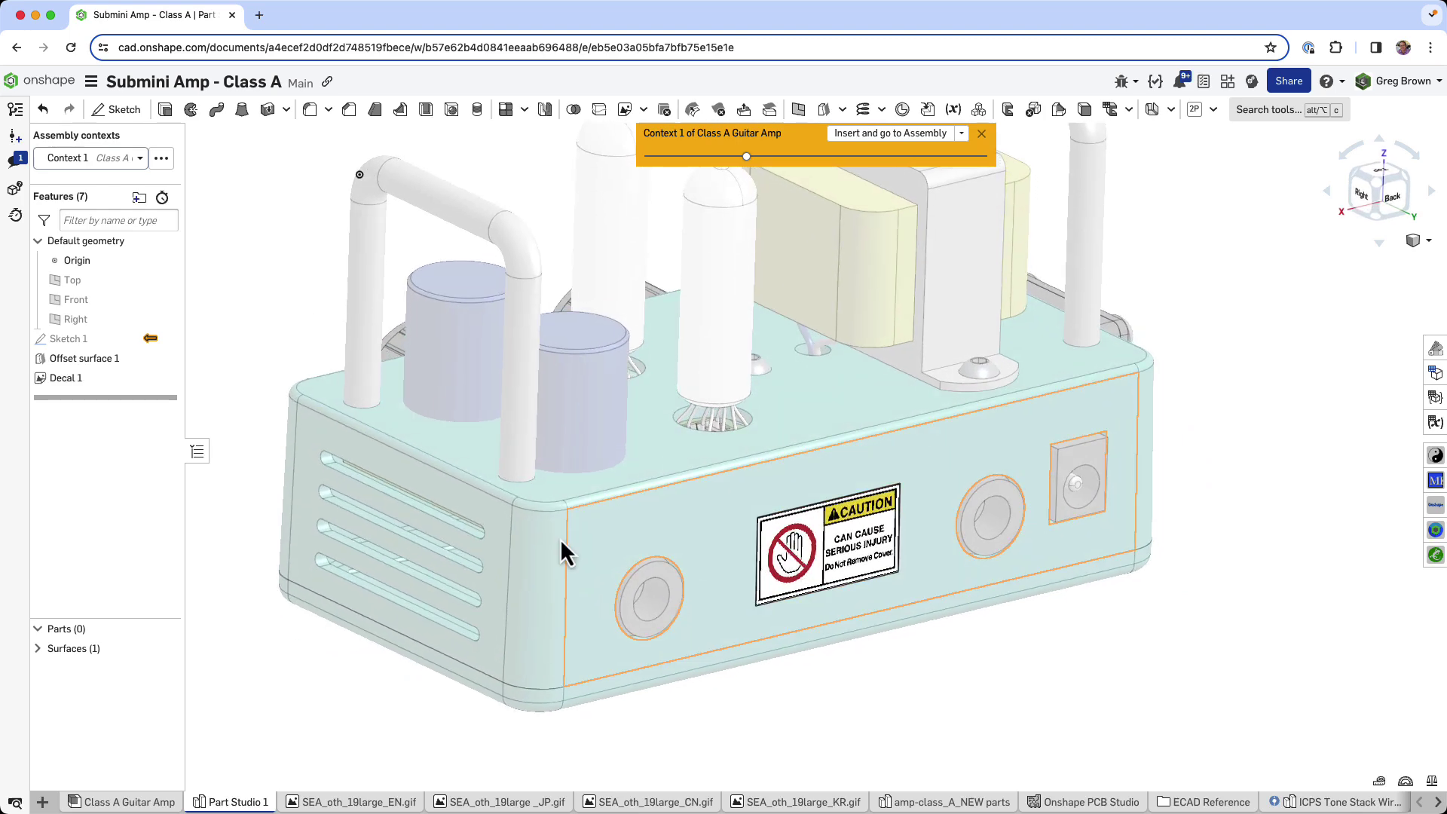
left_click(39, 651)
right_click(91, 667)
left_click(147, 395)
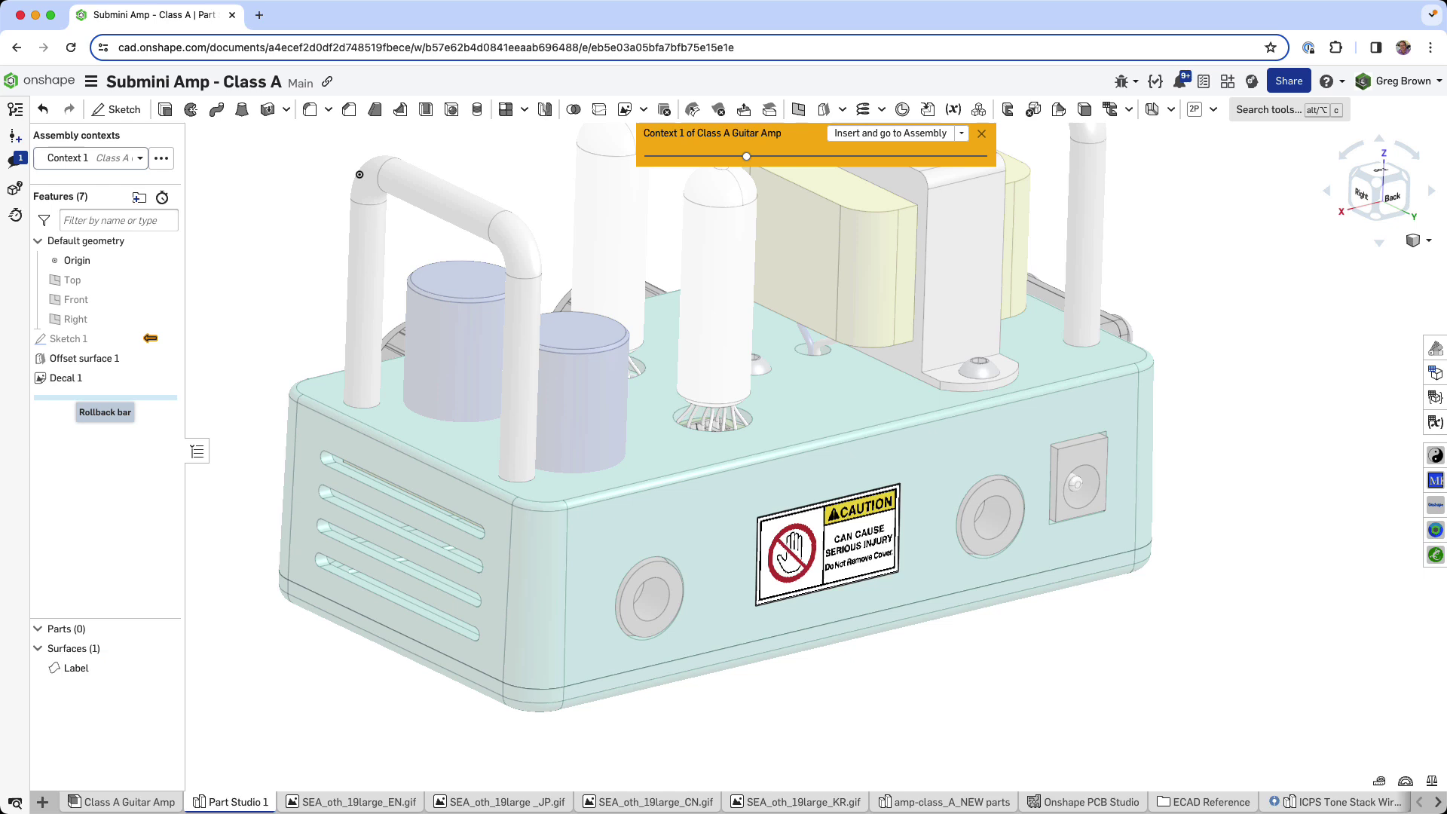
Insert the Label surface into the Class A Guitar Amp assembly and inspect it.
left_click(905, 136)
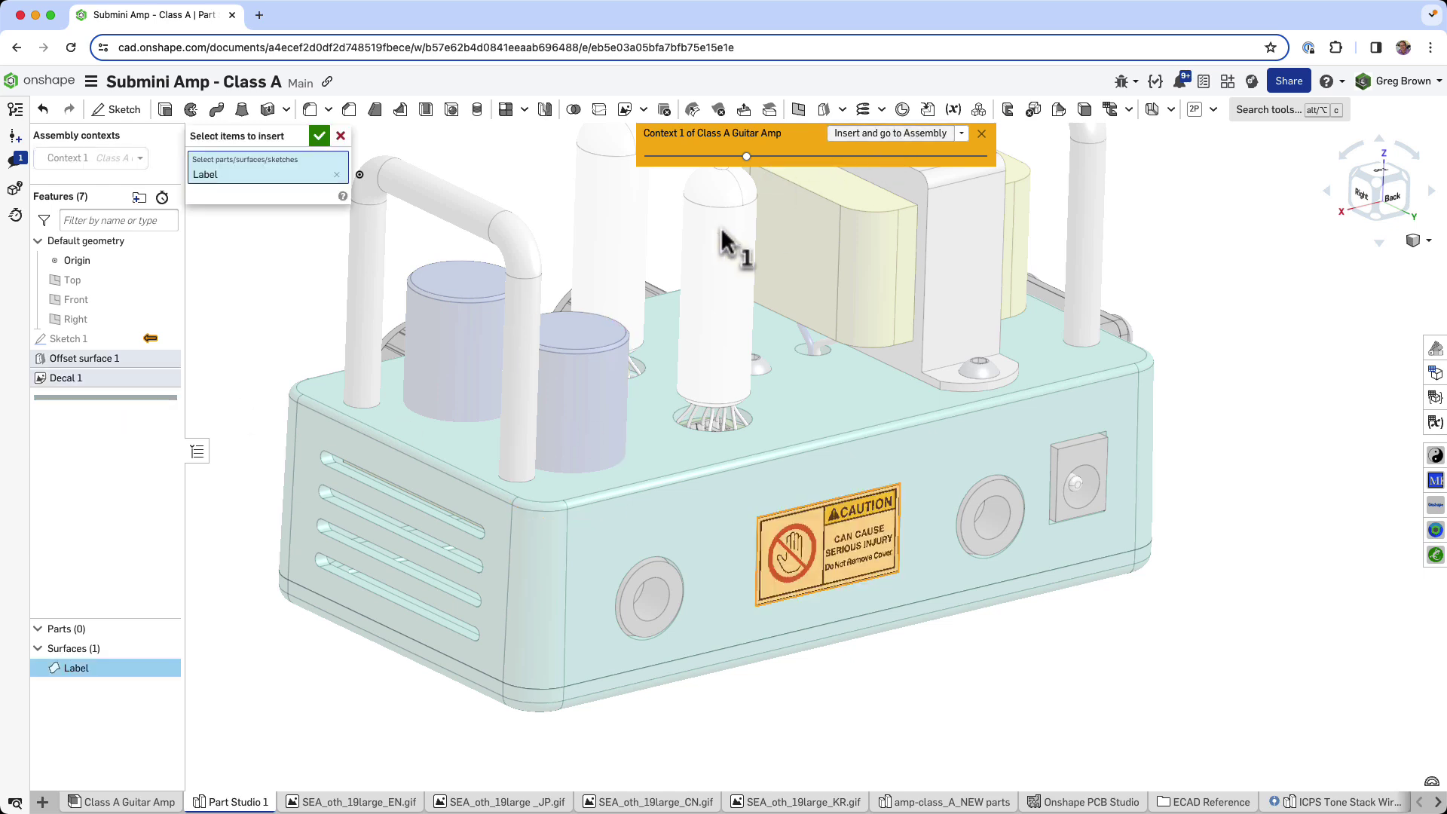
left_click(319, 137)
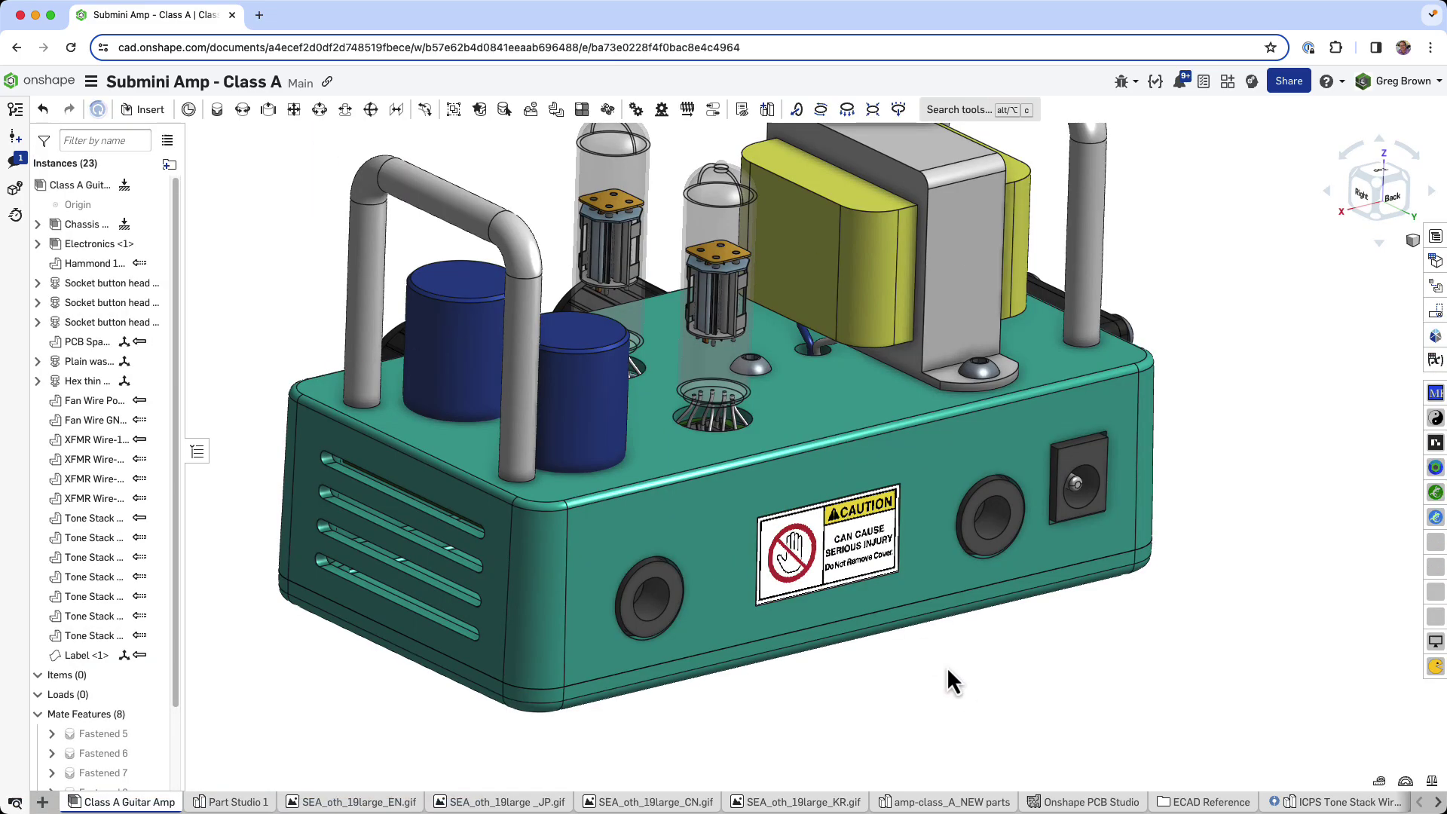
mouse_move(953, 678)
right_mouse_down()
mouse_move(900, 656)
mouse_move(975, 679)
mouse_move(953, 686)
mouse_move(947, 656)
mouse_move(1023, 662)
mouse_move(957, 659)
right_mouse_up()
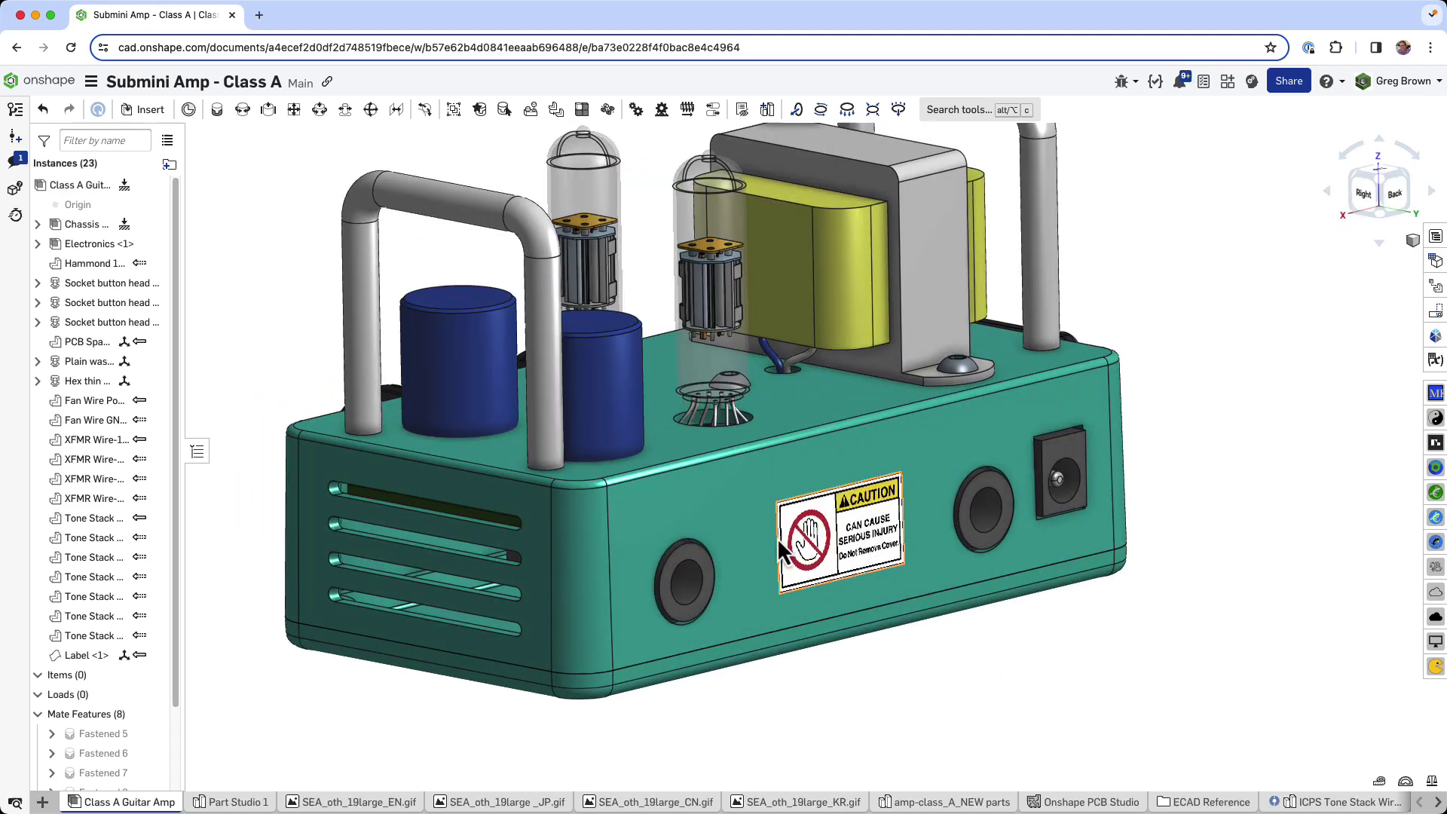
left_click_drag(177, 526, 180, 610)
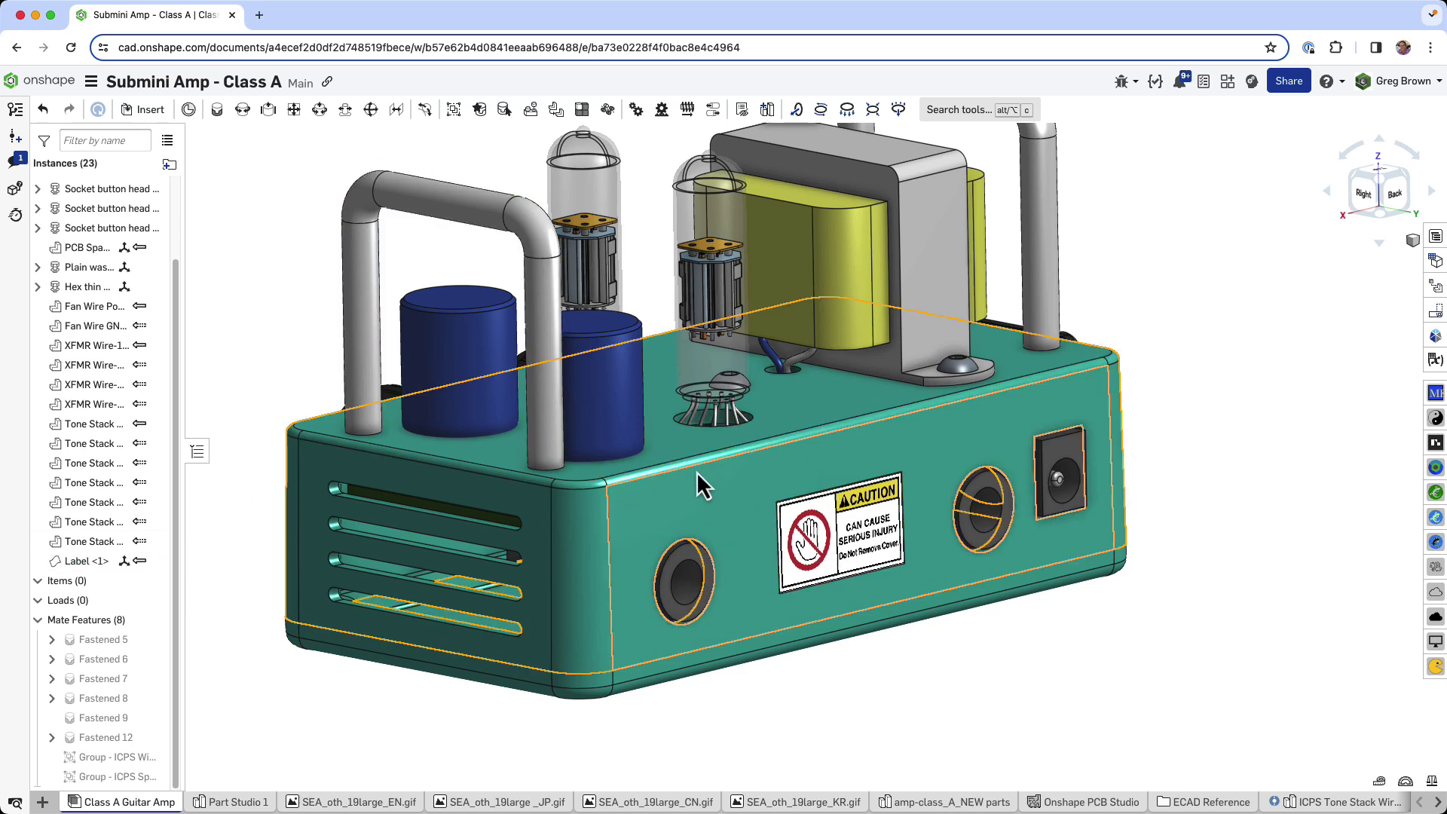
right_click_drag(443, 443, 964, 635)
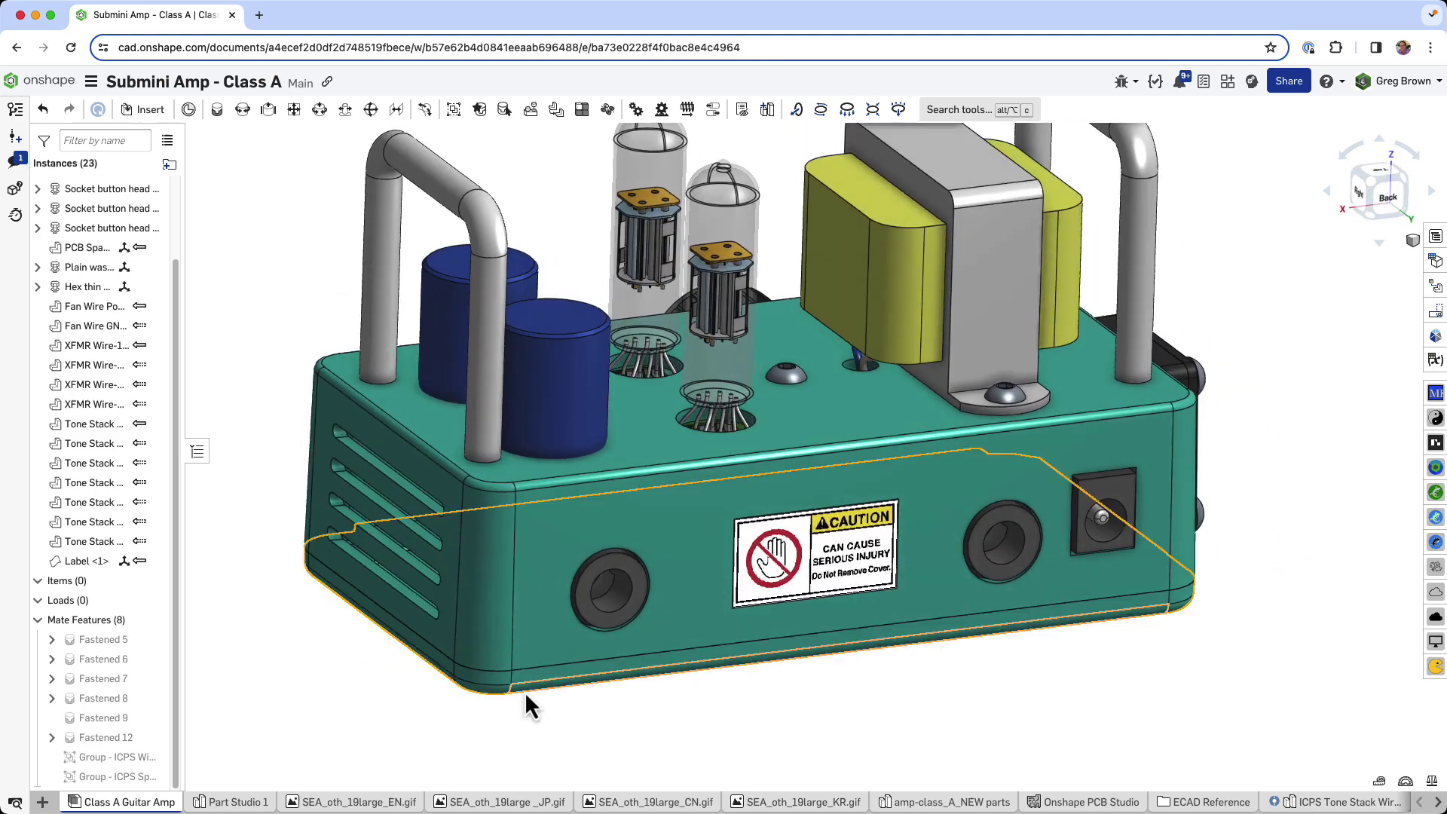
Show Part Studio 1 in the guitar amp's Context 1 with the Configuration panel open.
left_click(236, 804)
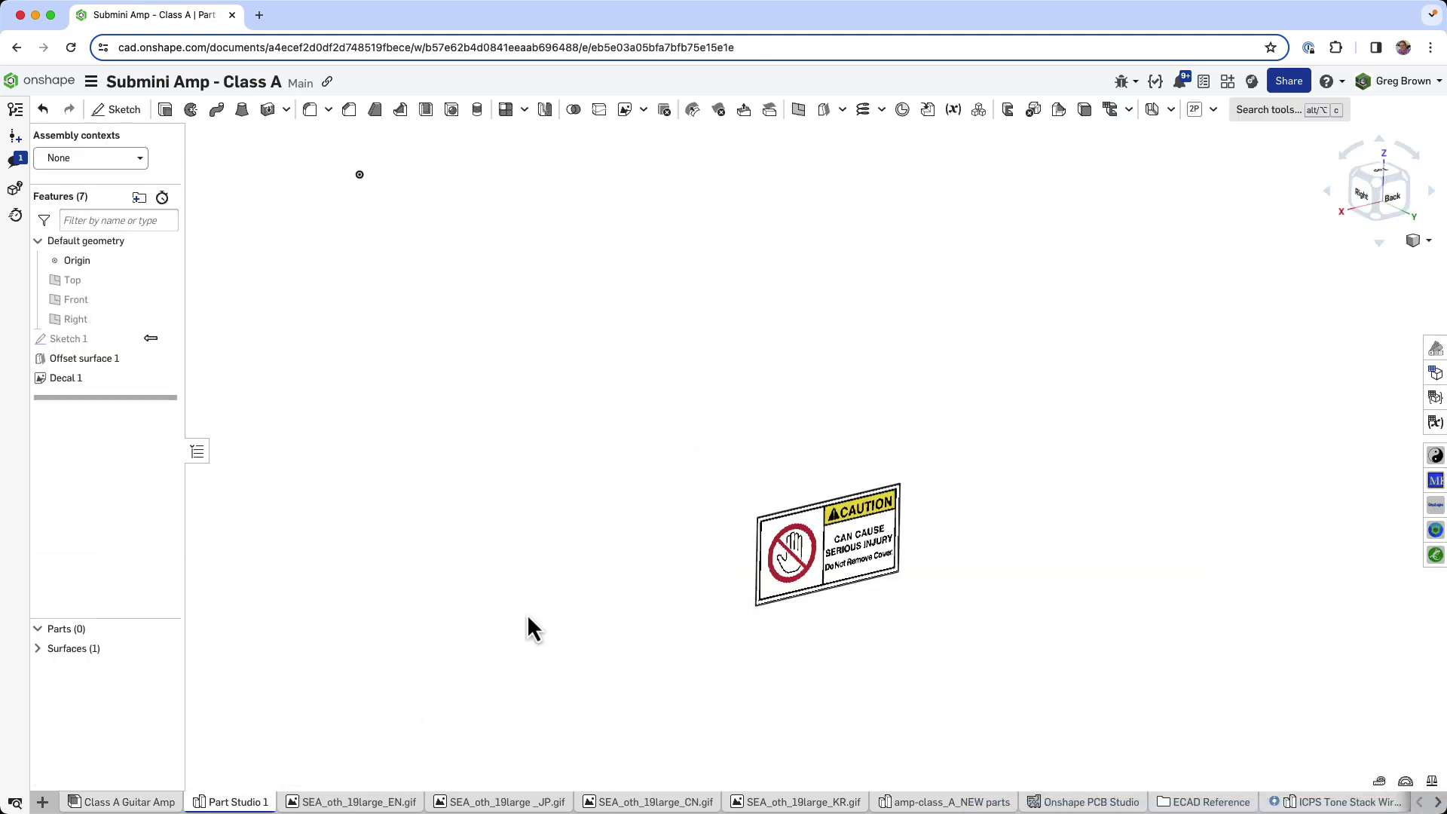
left_click(117, 158)
left_click(107, 201)
right_click_drag(653, 462, 765, 428)
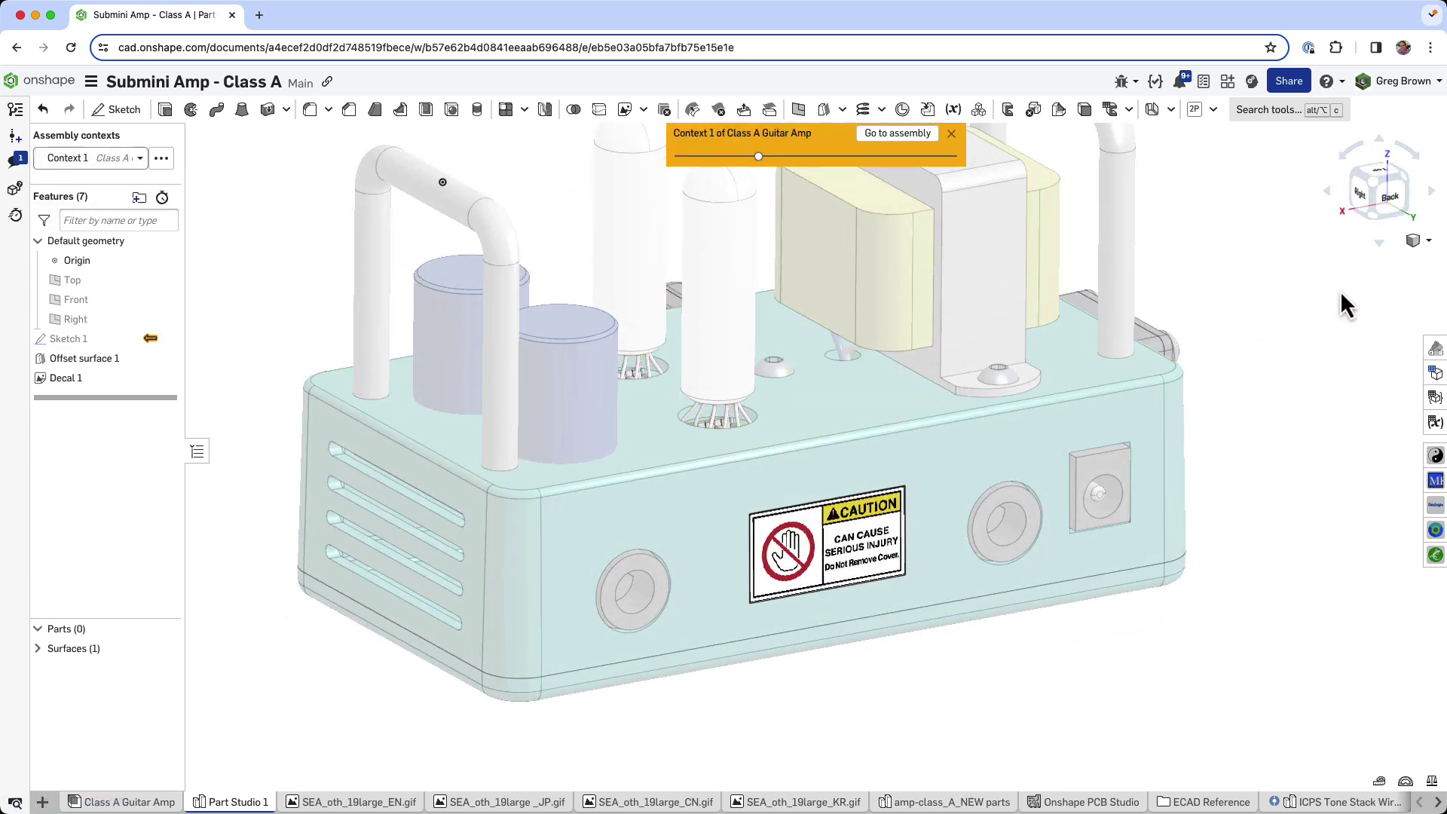
left_click(1435, 373)
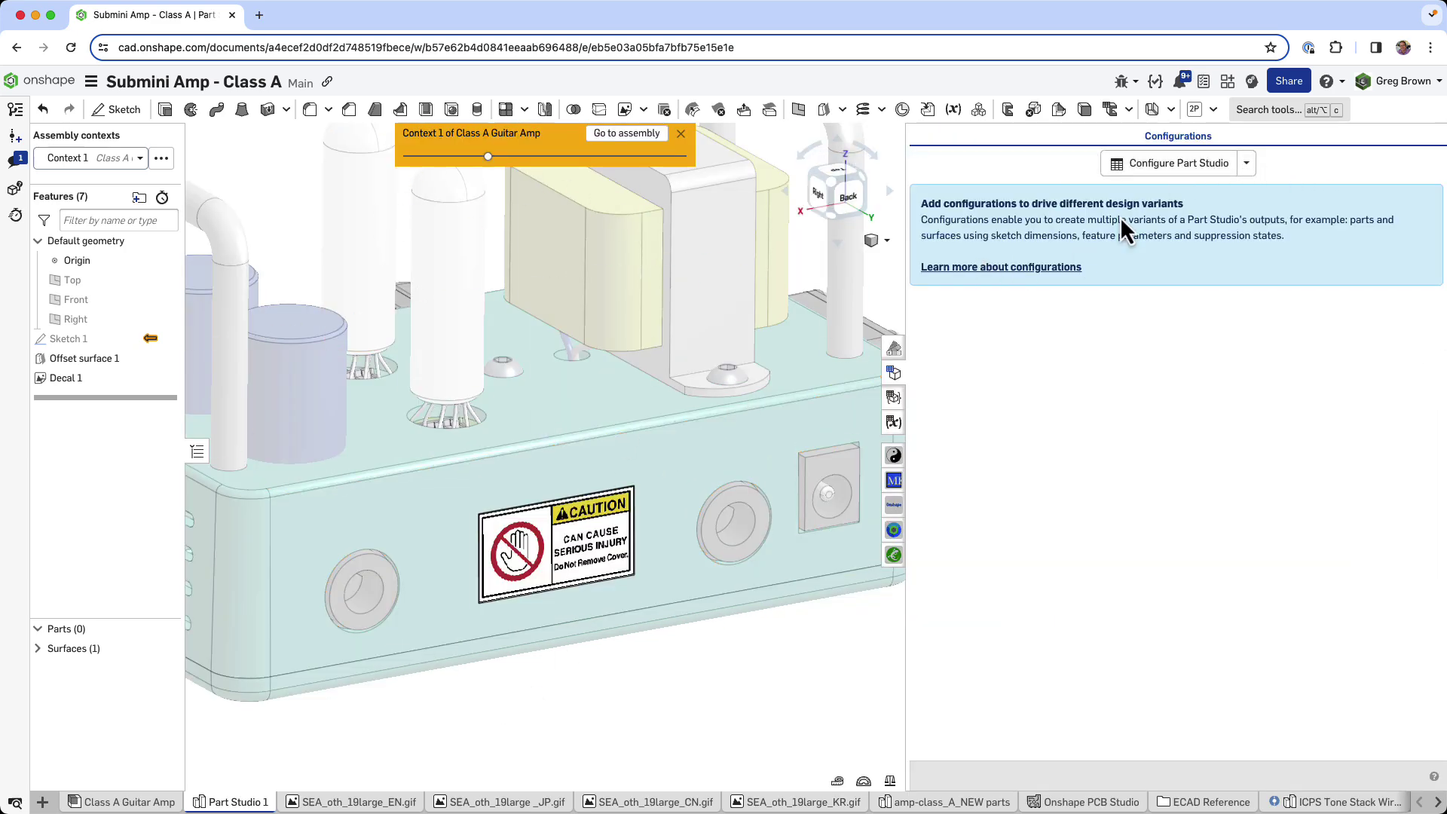
Add Decal 1's Image parameter as a configured column in the Part Studio table.
left_click(1188, 165)
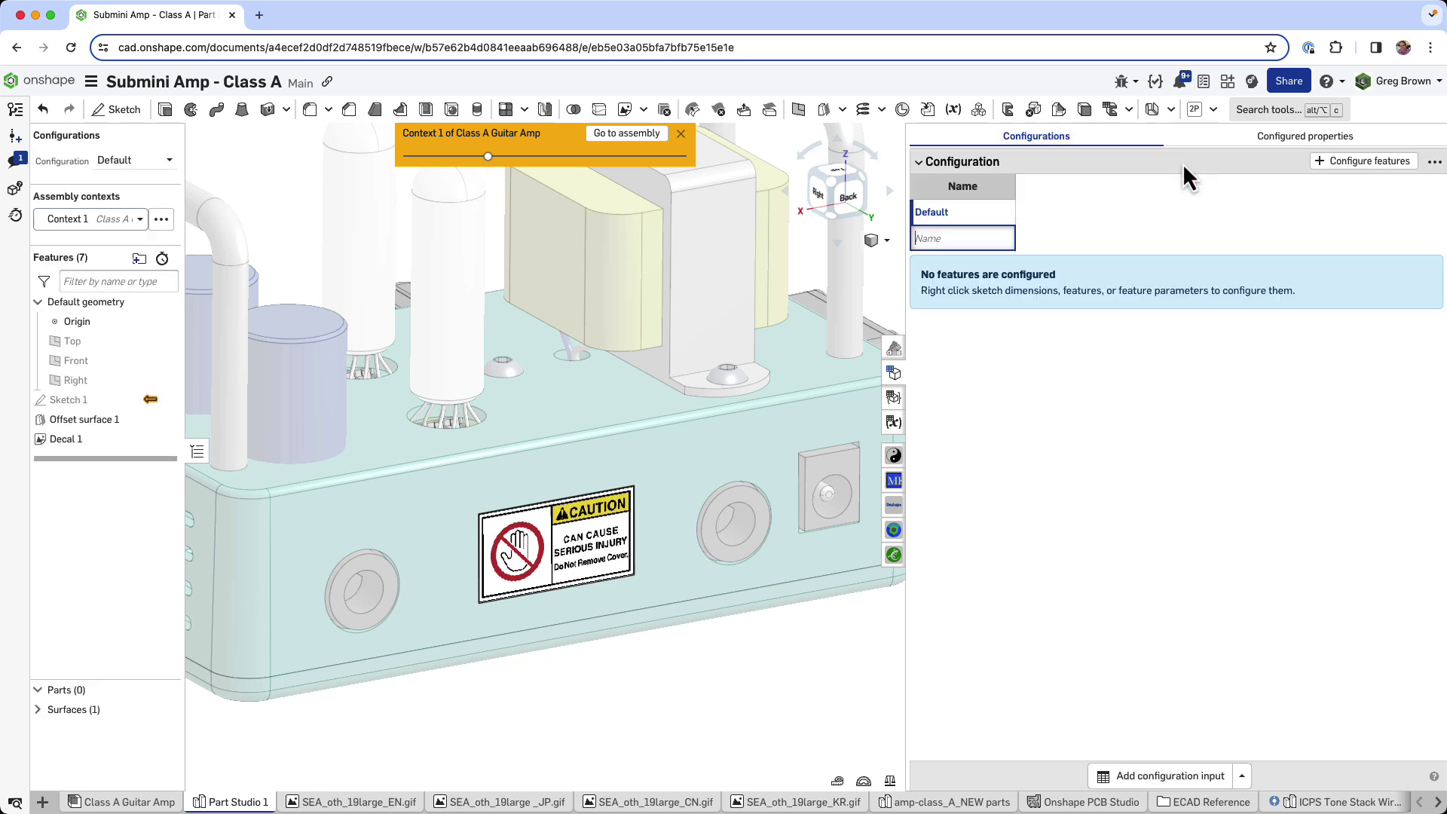
left_click(85, 444)
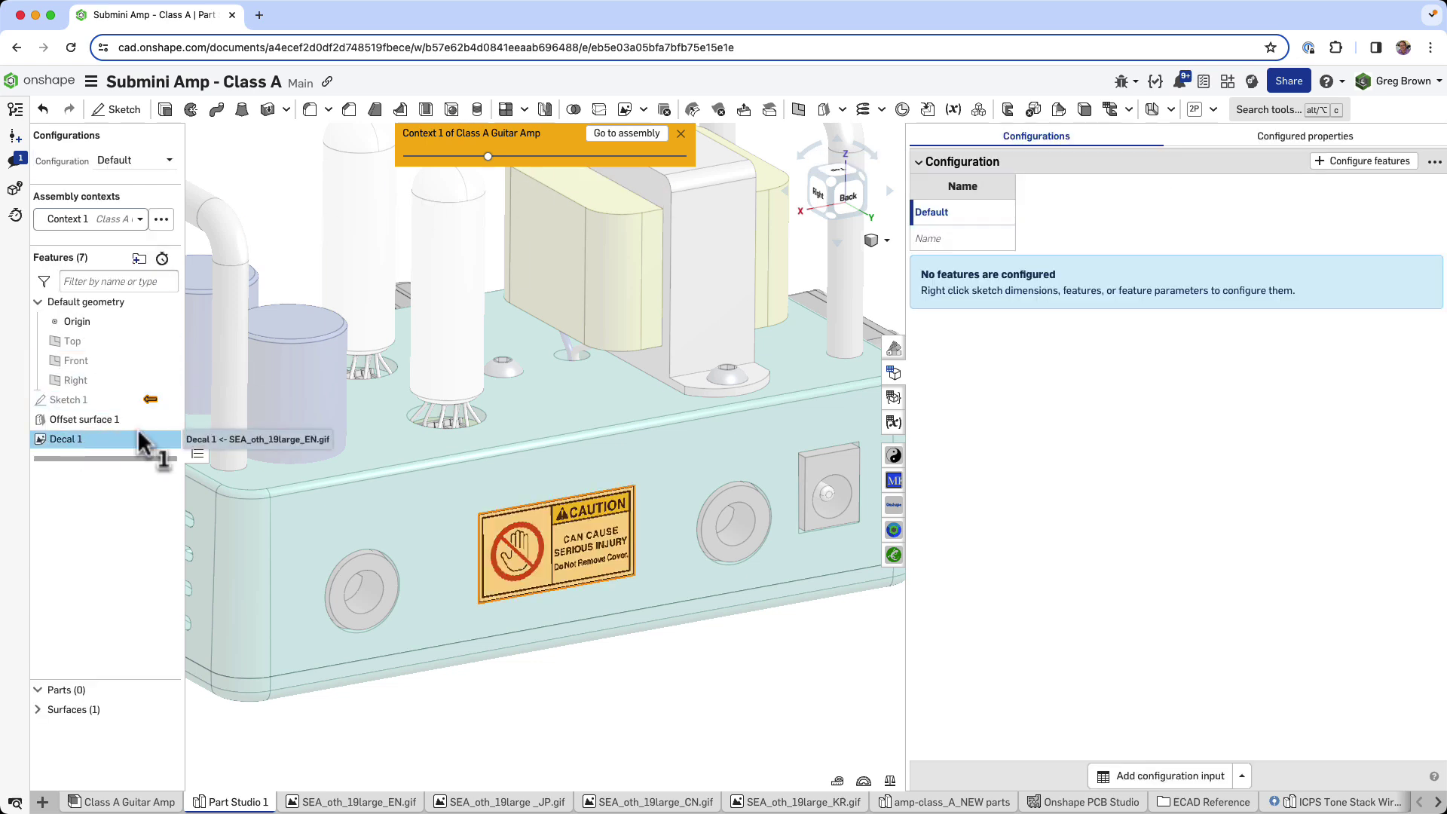
left_click(1330, 162)
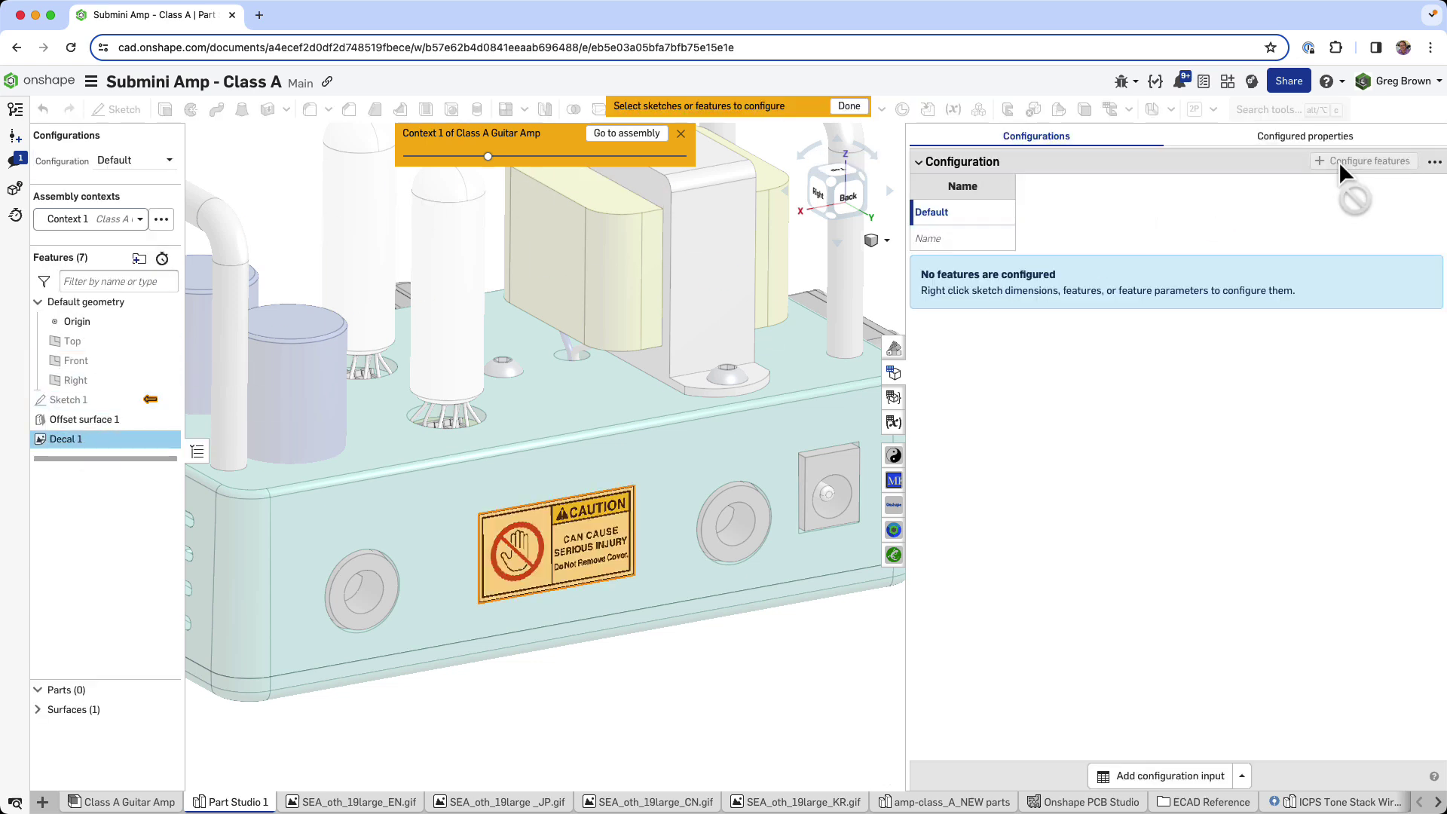
left_click(86, 446)
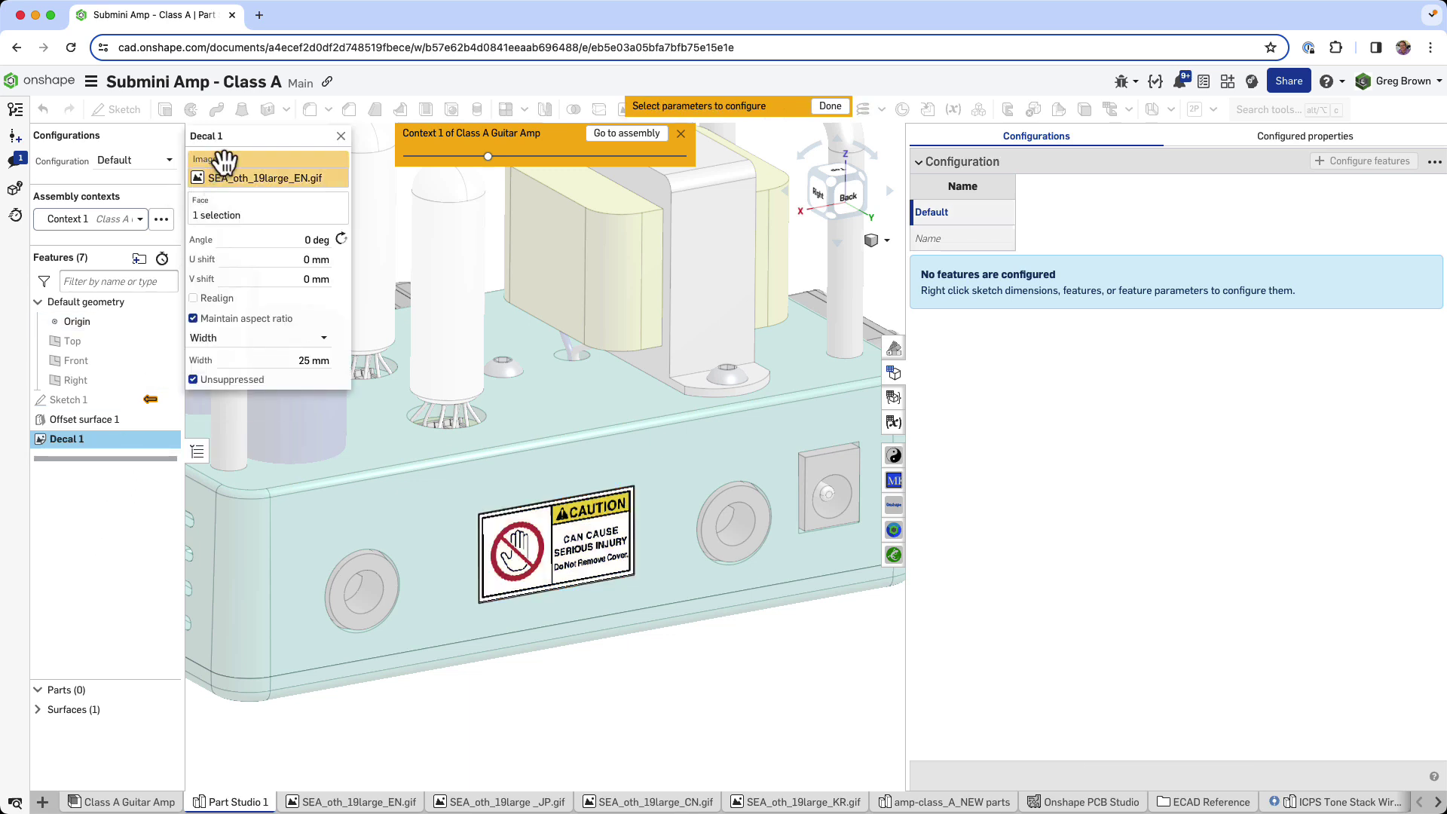
left_click_drag(286, 179, 355, 370)
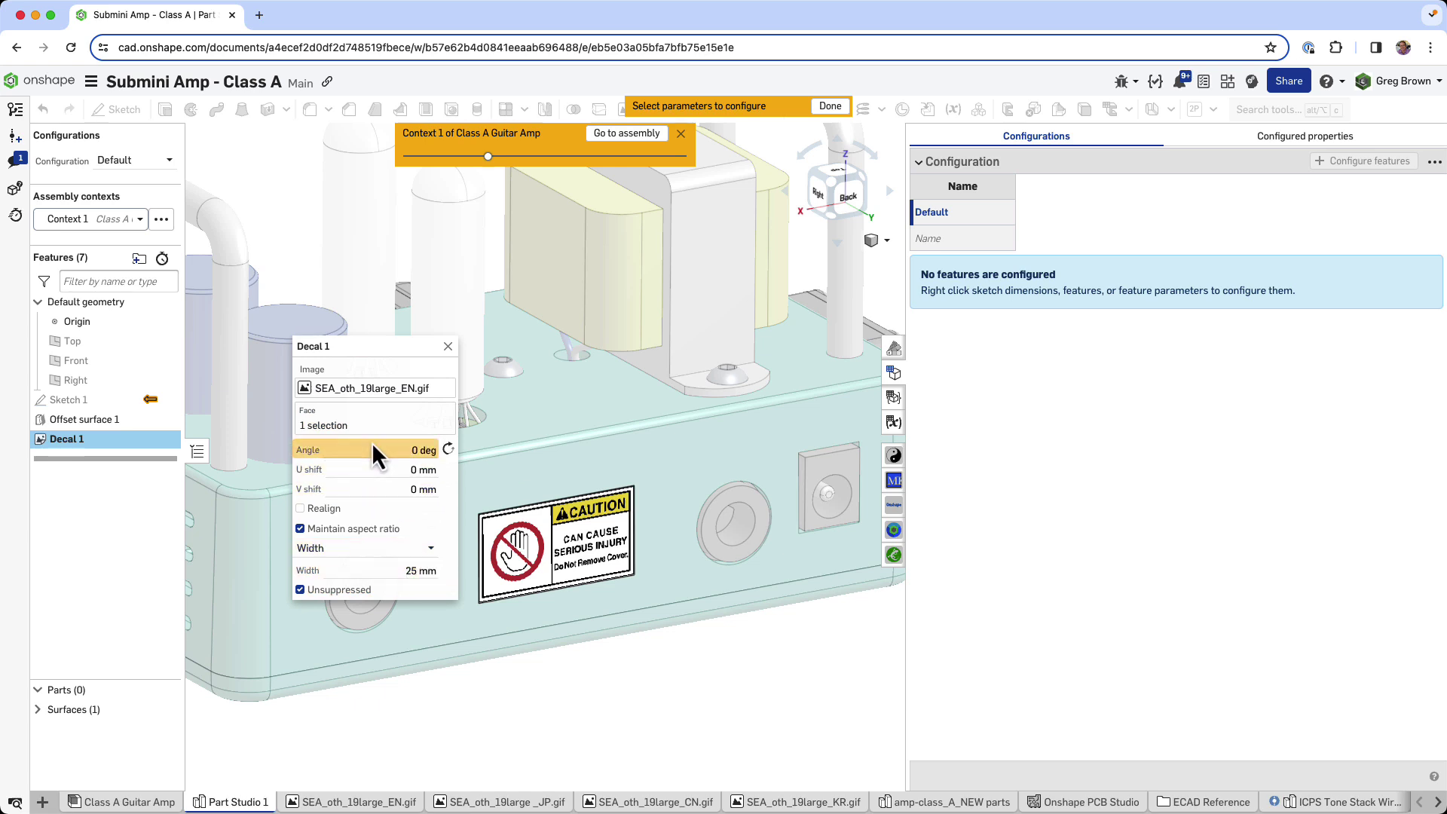
left_click(368, 374)
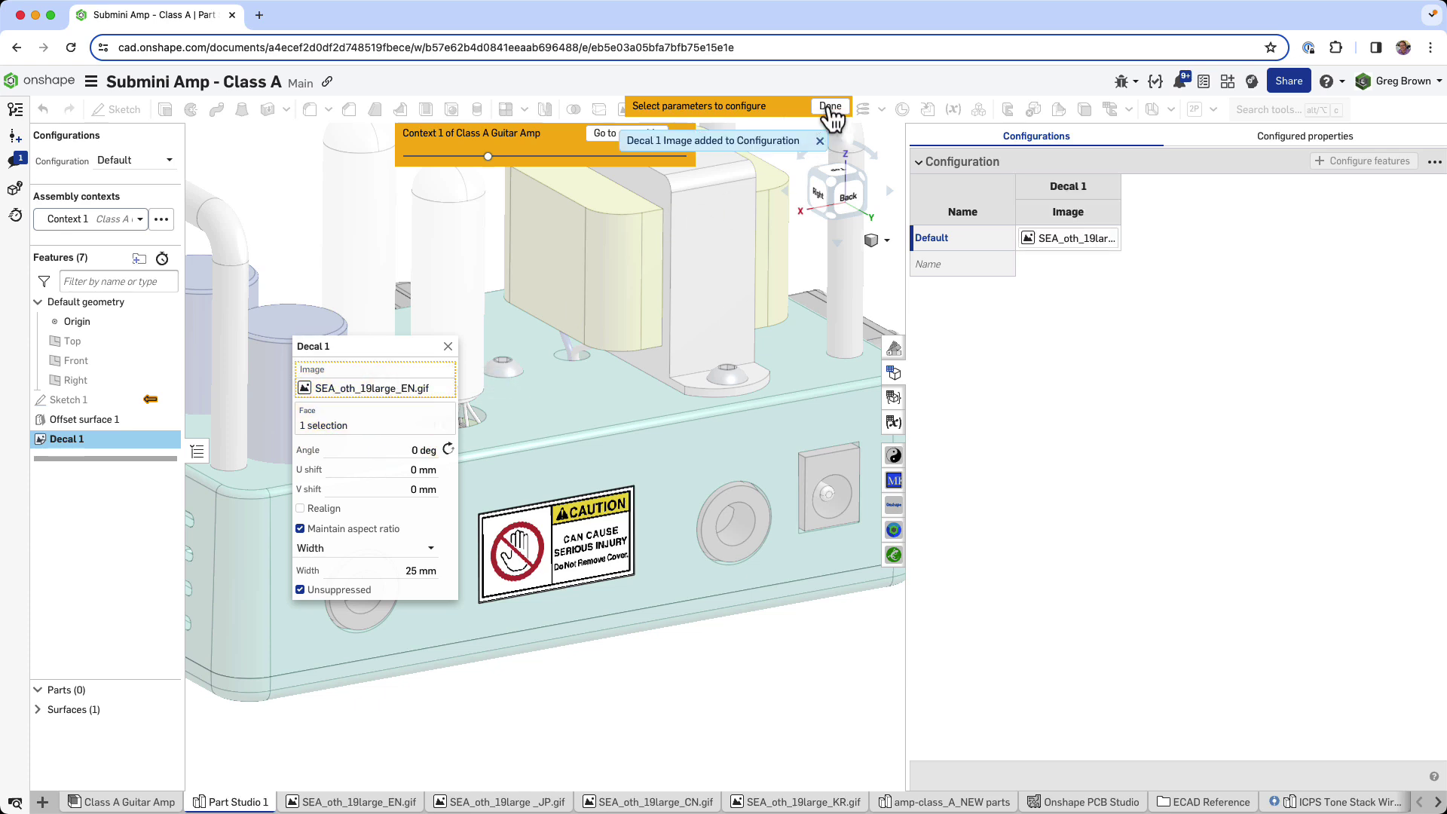
left_click(831, 108)
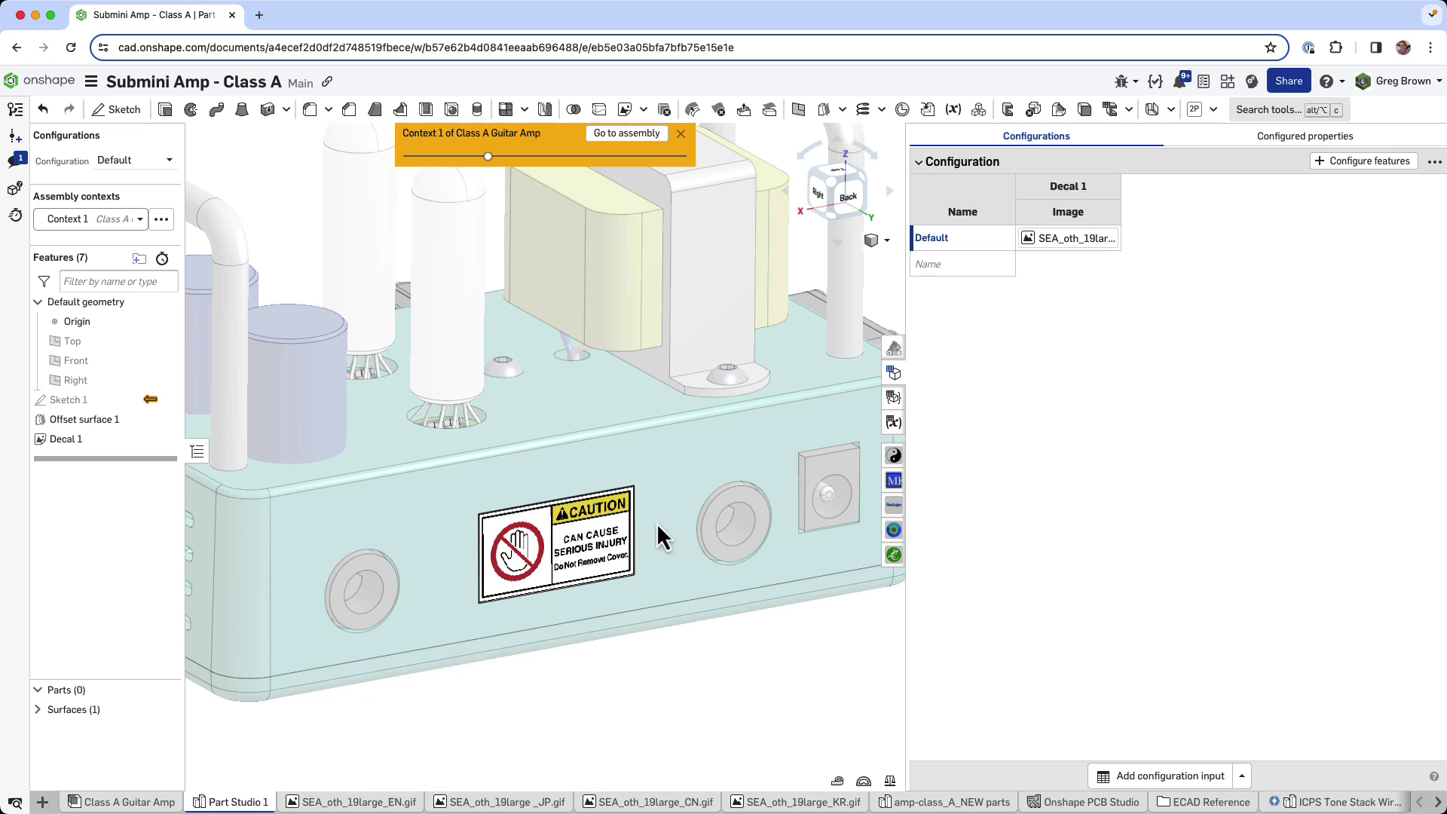
Rename the Default configuration to EN and add rows JP, CN and KR.
left_click(929, 261)
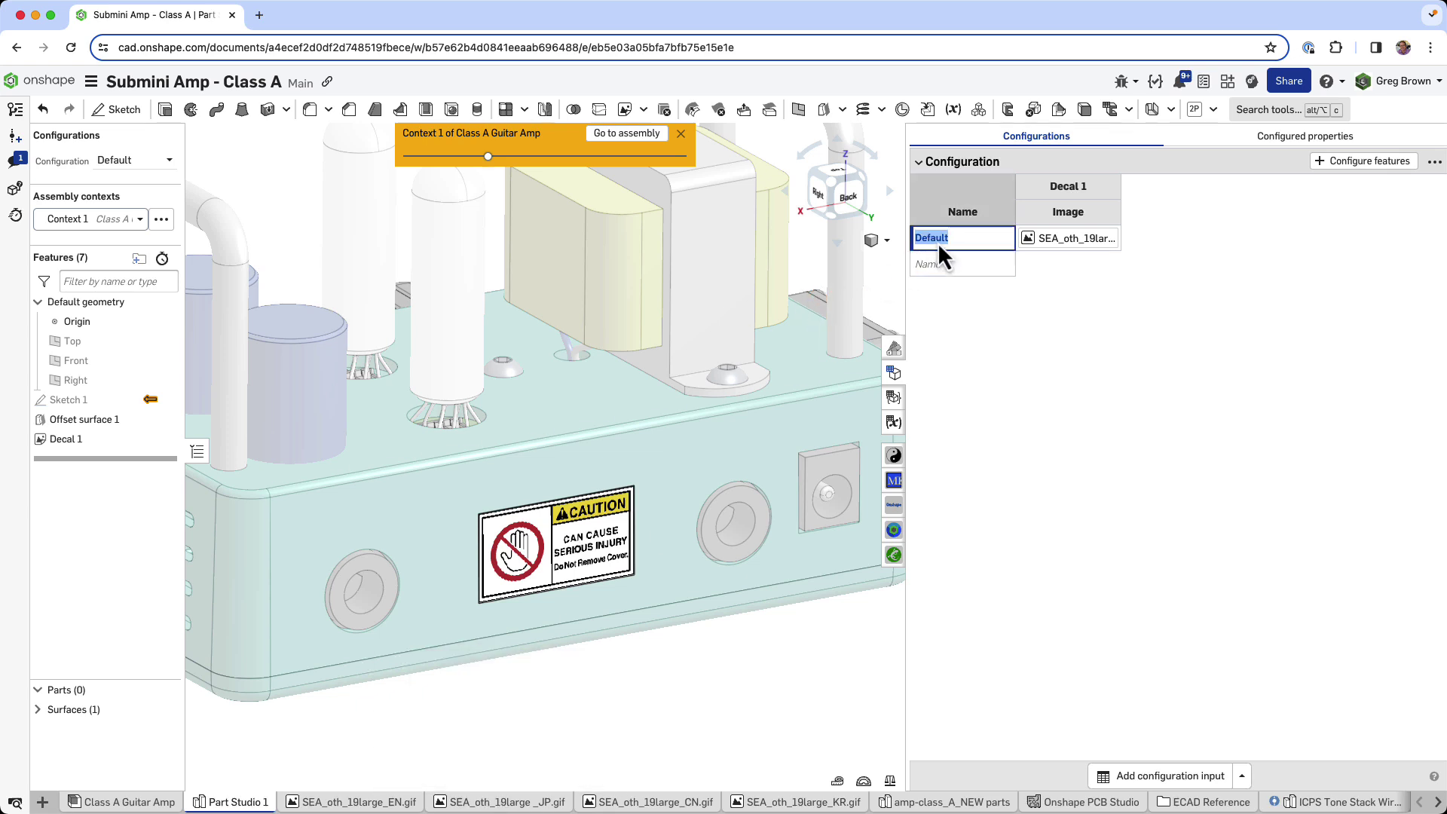
type("EN")
key("Return")
key("BackSpace")
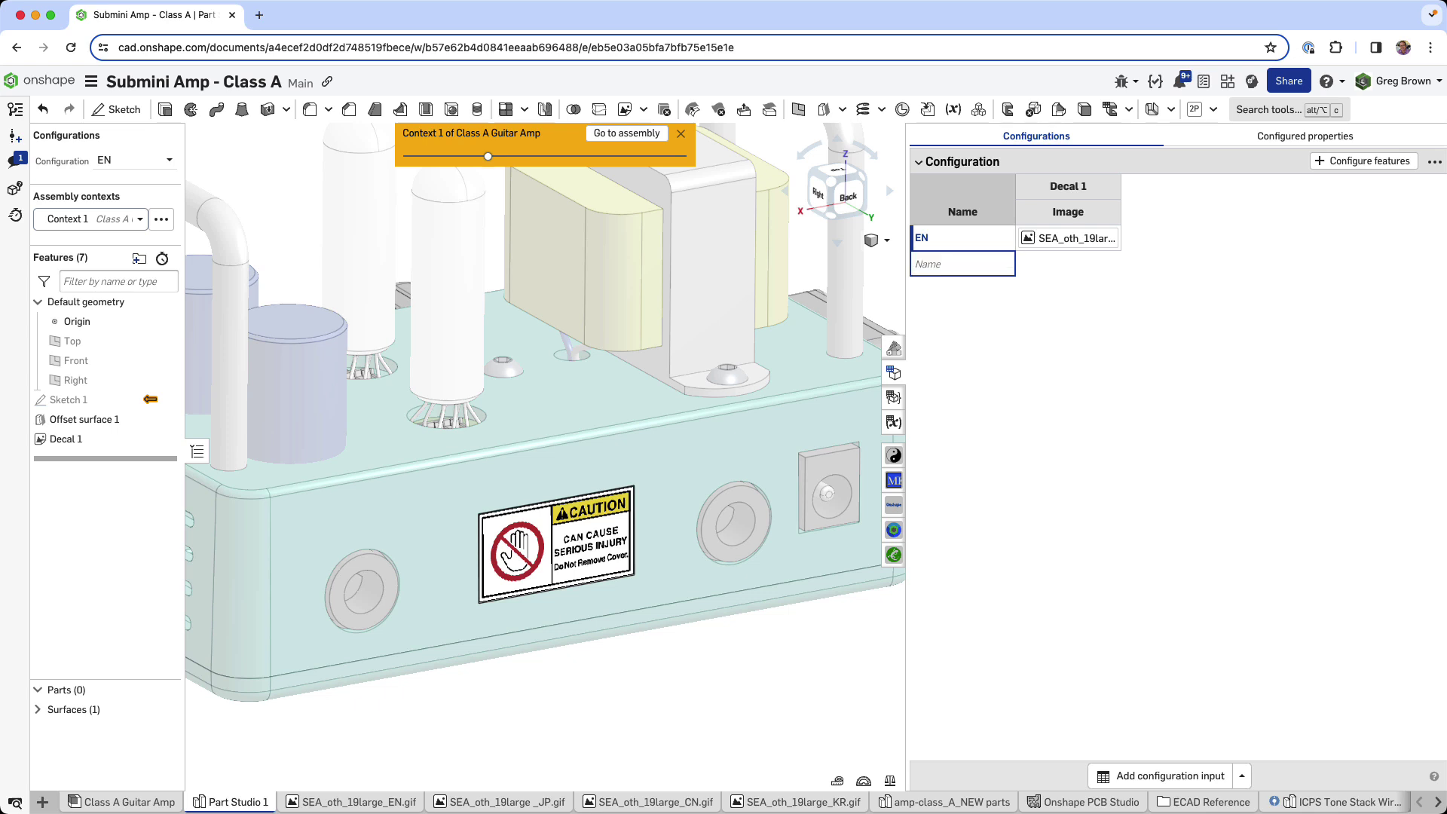
type("JP")
key("Return")
type("CN")
key("Return")
type("K")
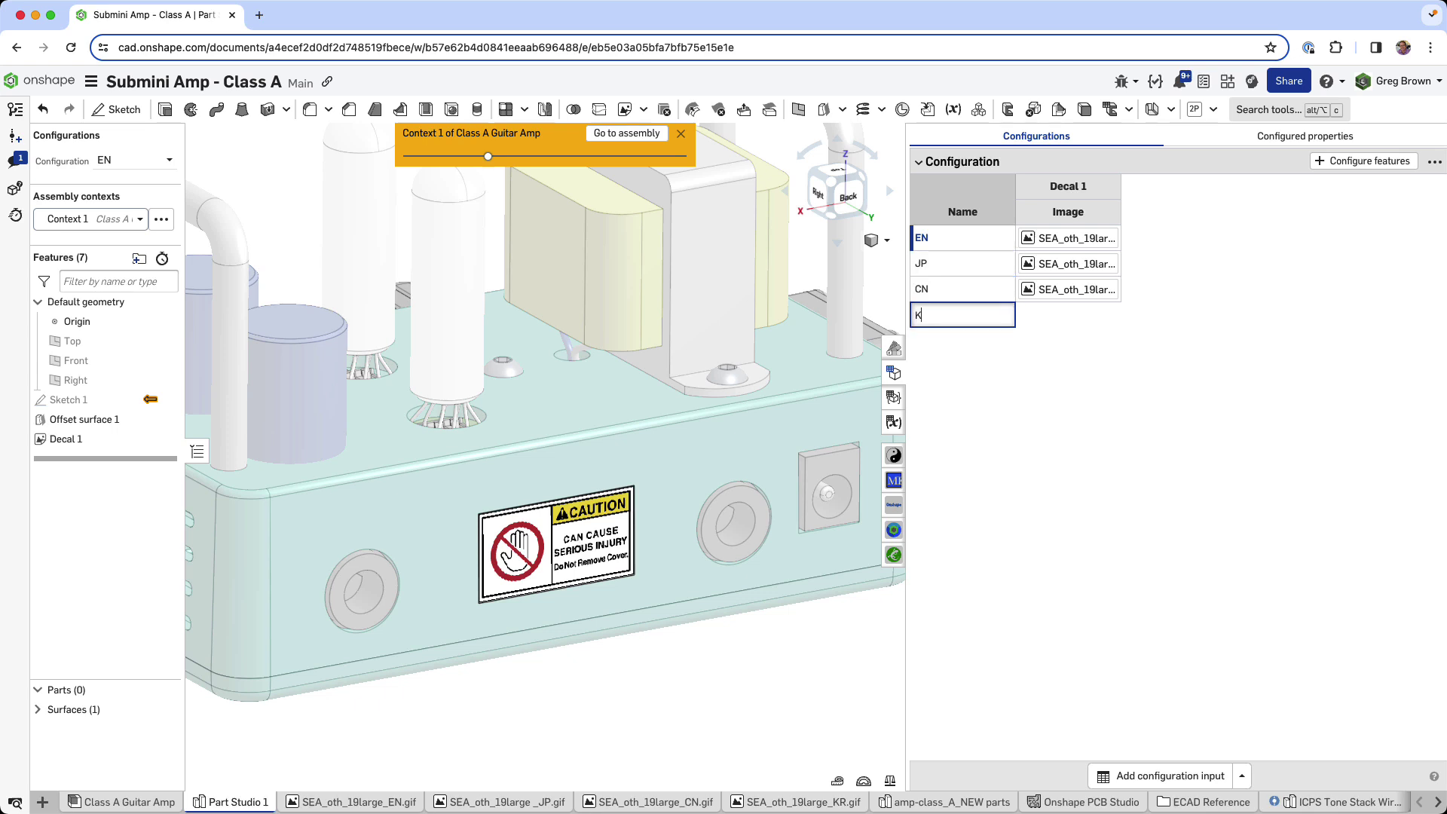
type("R")
key("Return")
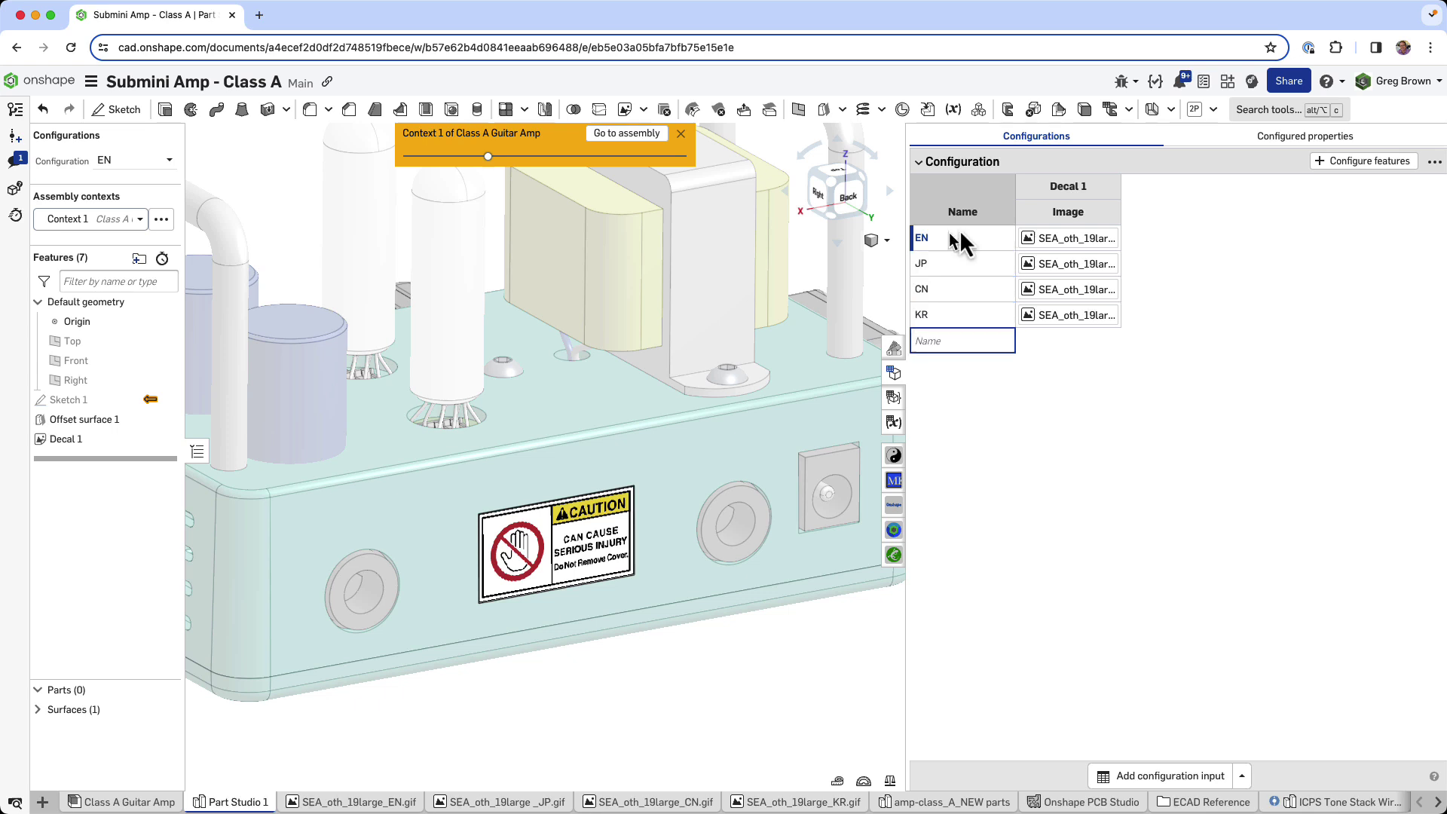
Assign the Japanese, Chinese and SEA_oth_19large_KR.gif label images to JP, CN and KR.
double_click(1069, 263)
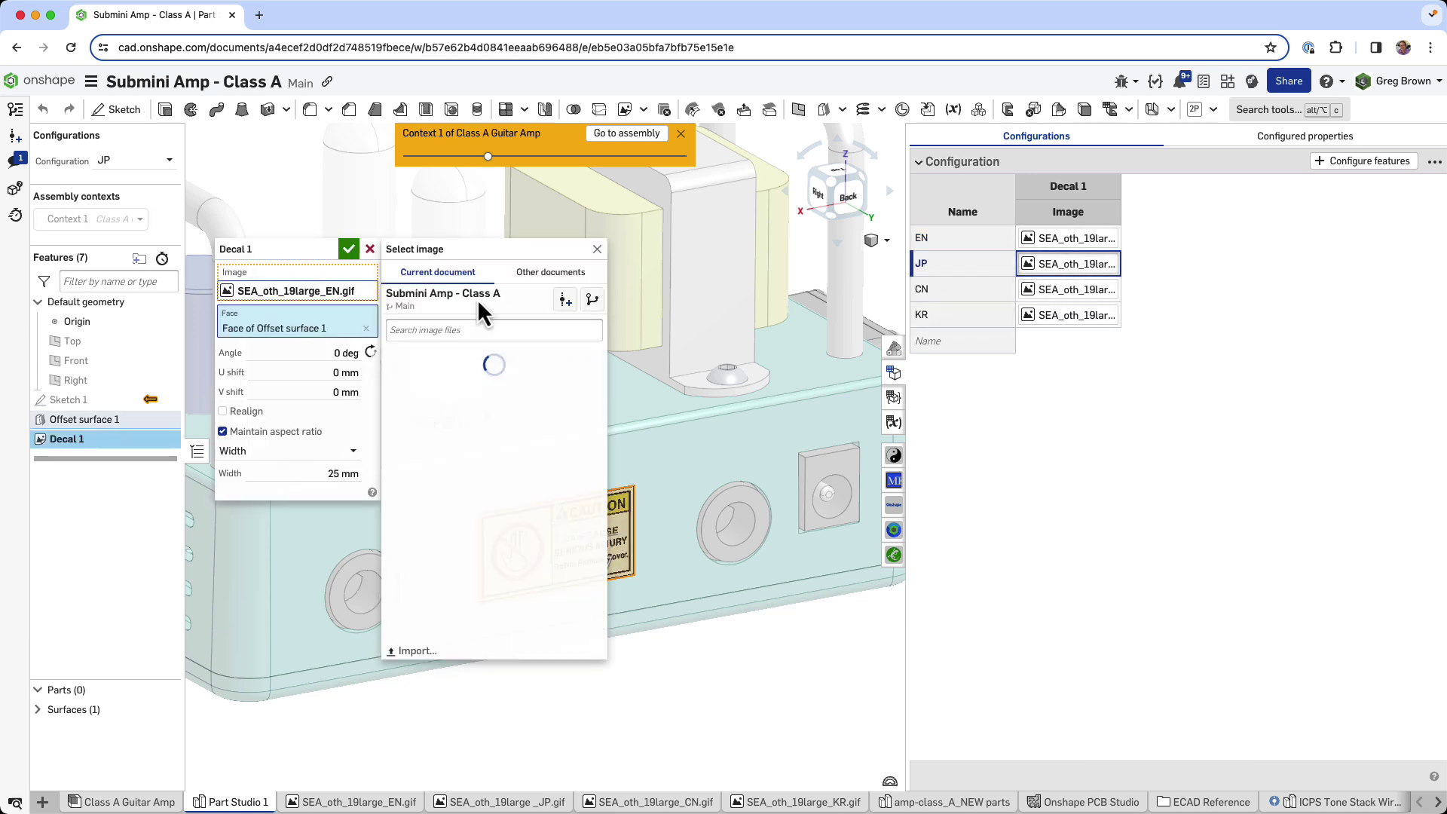
left_click(554, 431)
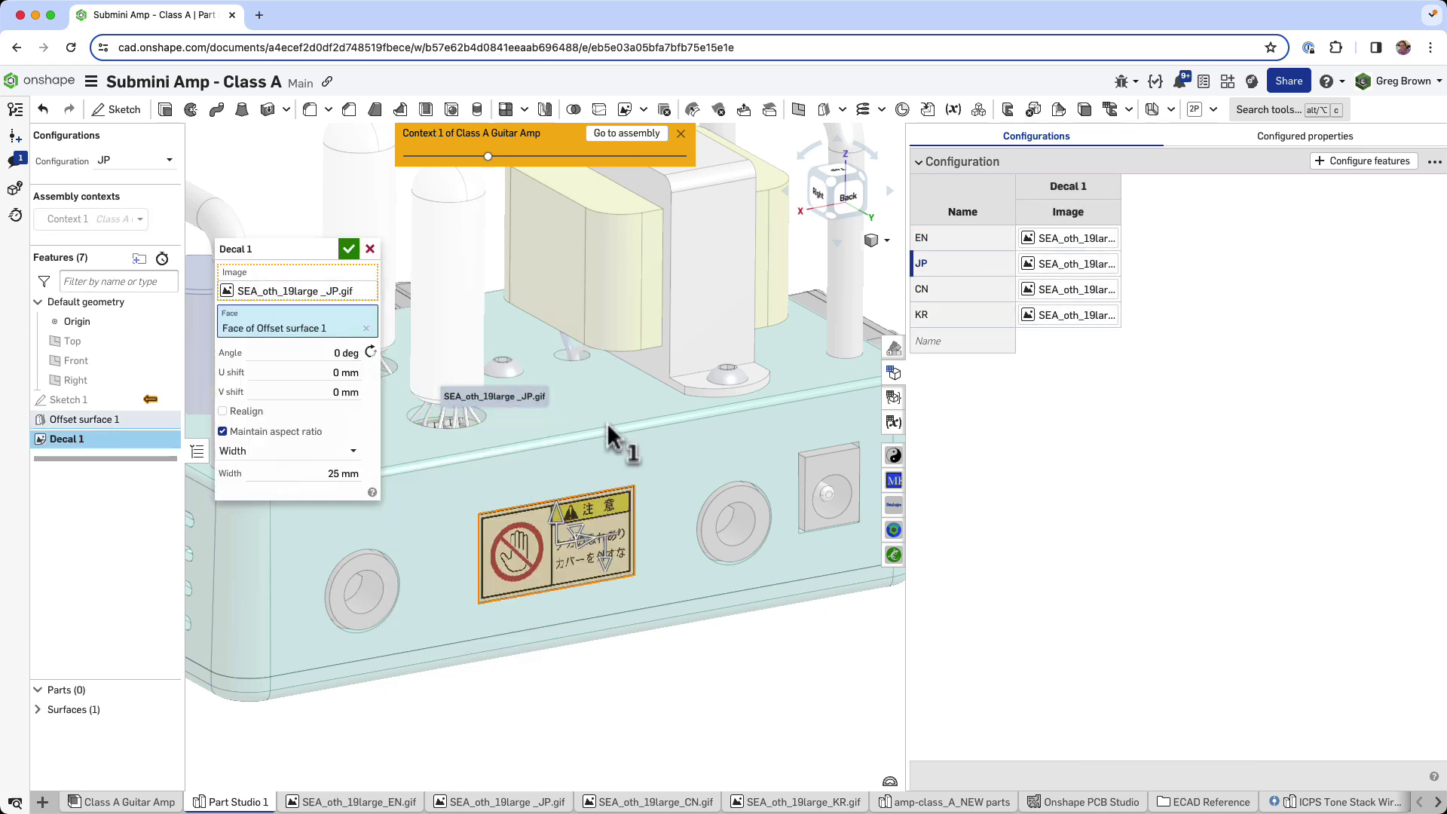
left_click(1053, 294)
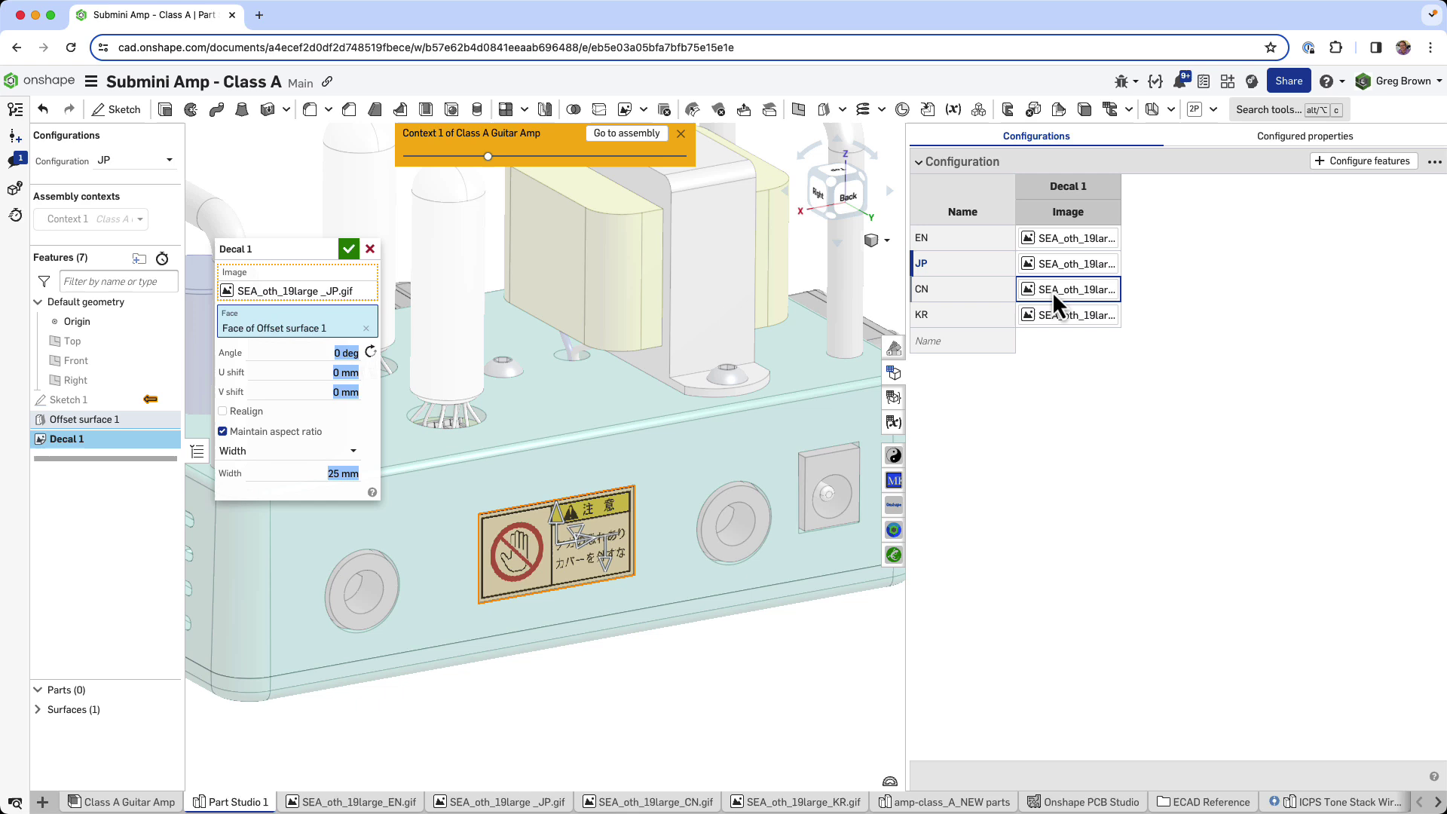
double_click(1052, 291)
left_click(549, 460)
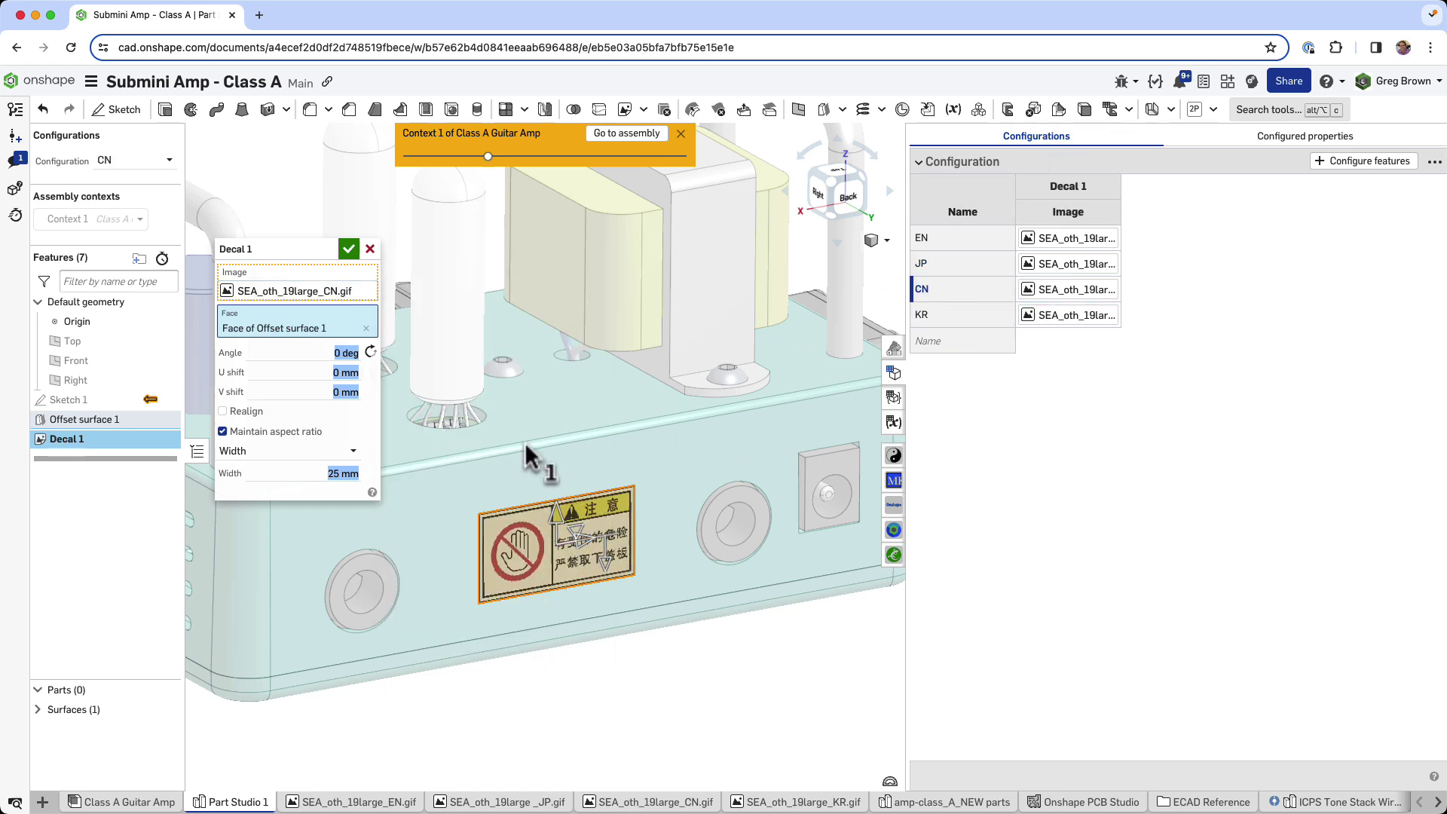
left_click(1062, 319)
double_click(1061, 319)
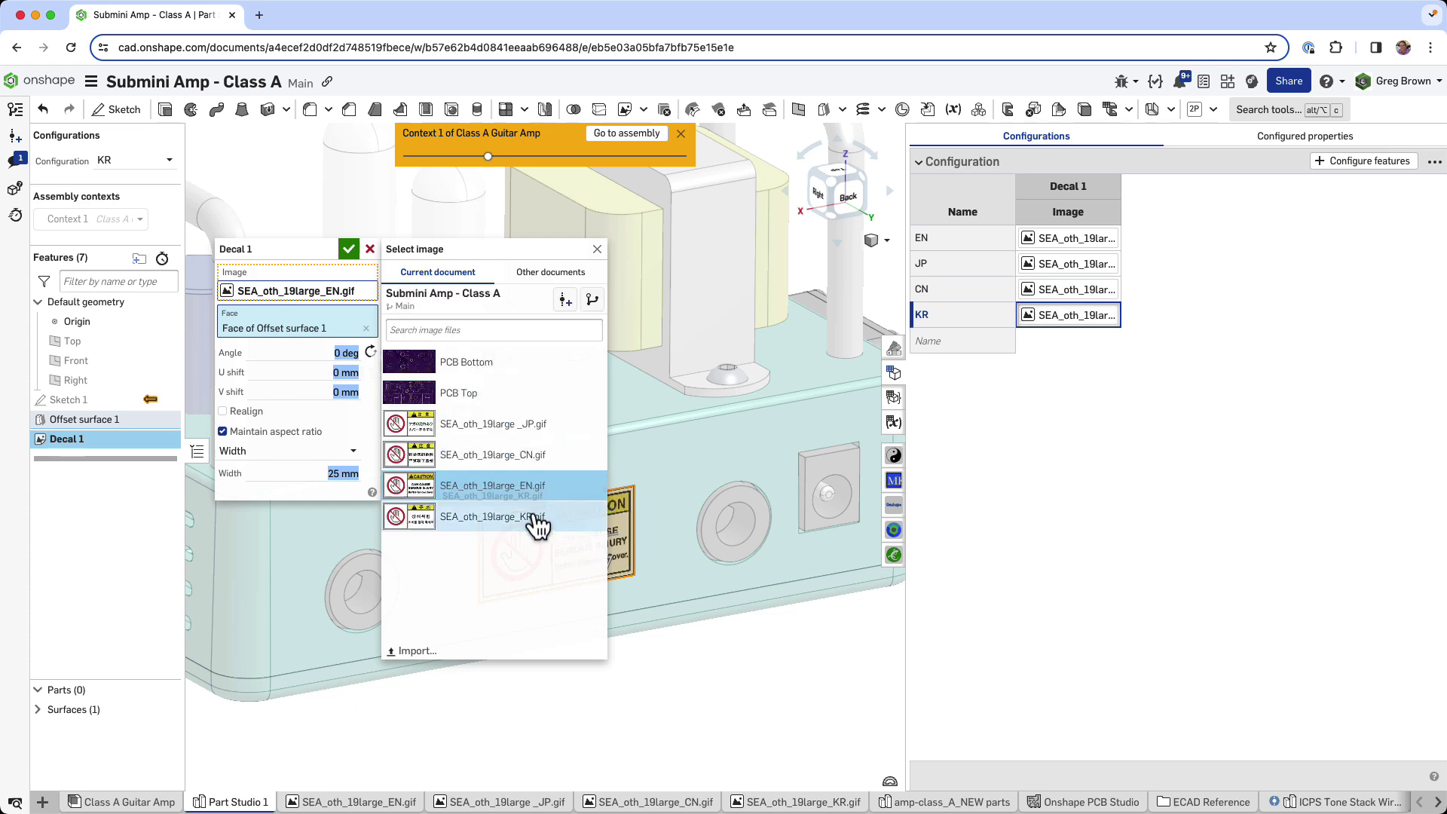
left_click(537, 518)
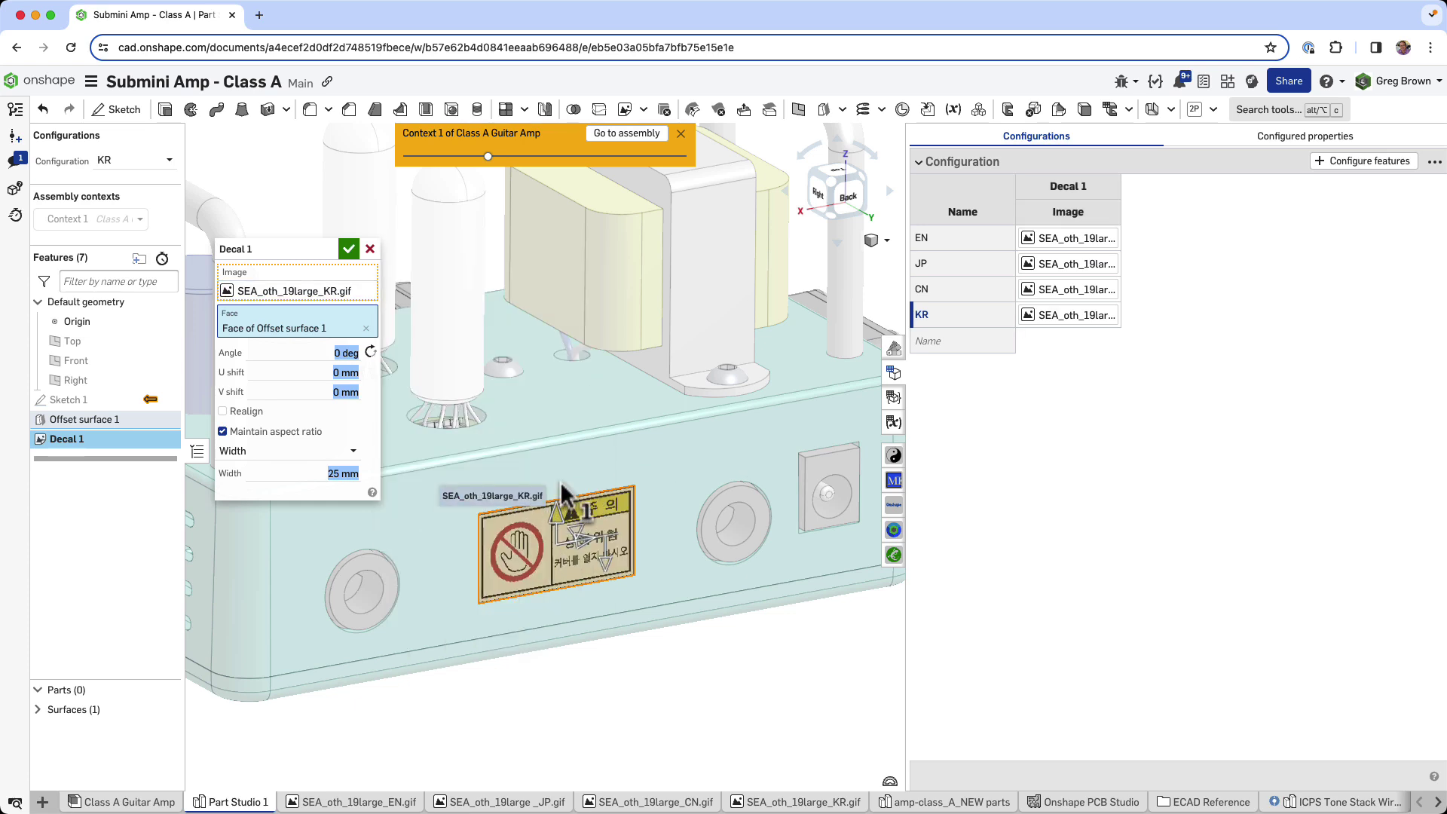
left_click(348, 251)
Preview the EN, JP and CN configurations, ending back on EN.
left_click(124, 161)
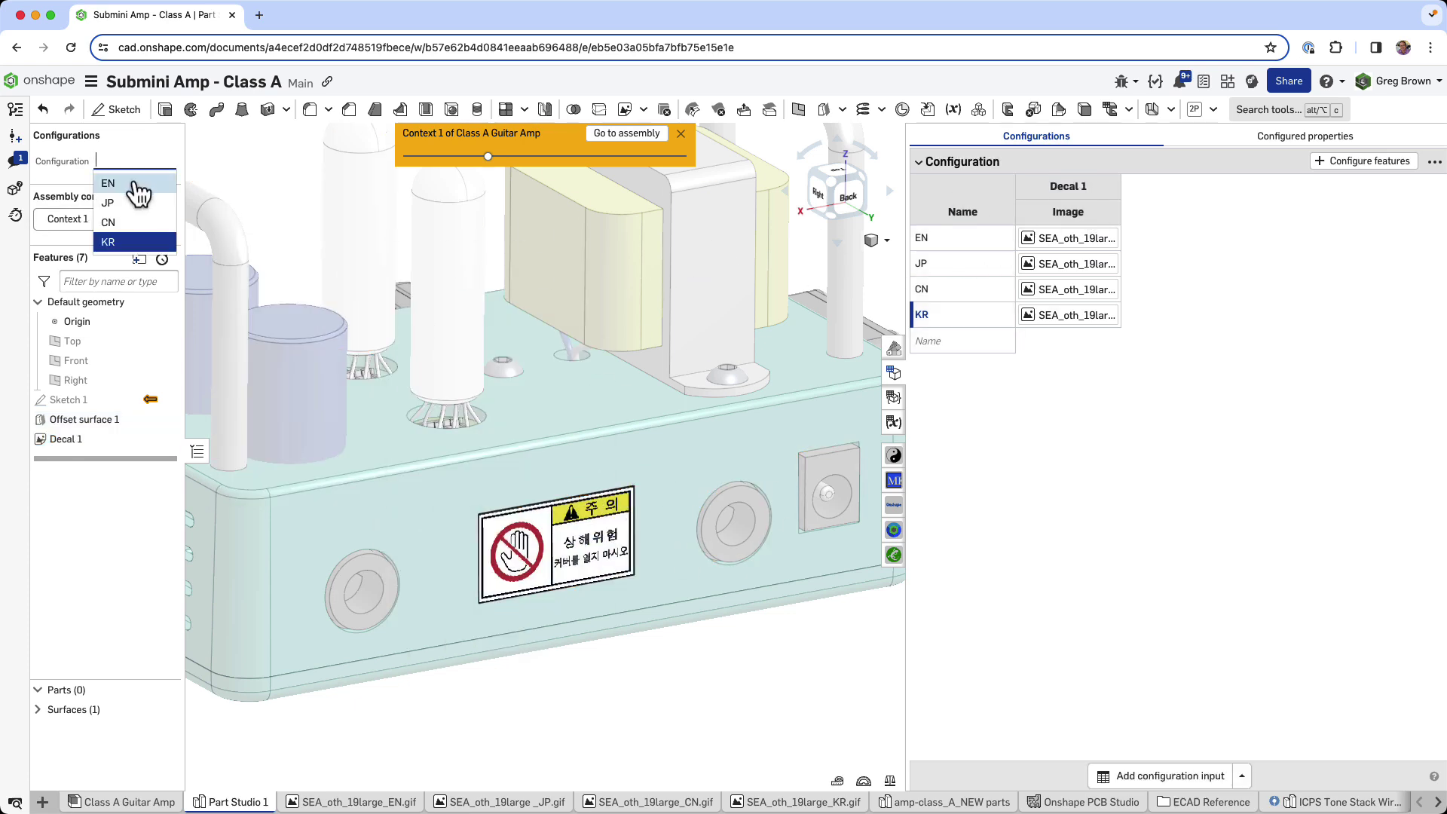
left_click(121, 183)
left_click(143, 167)
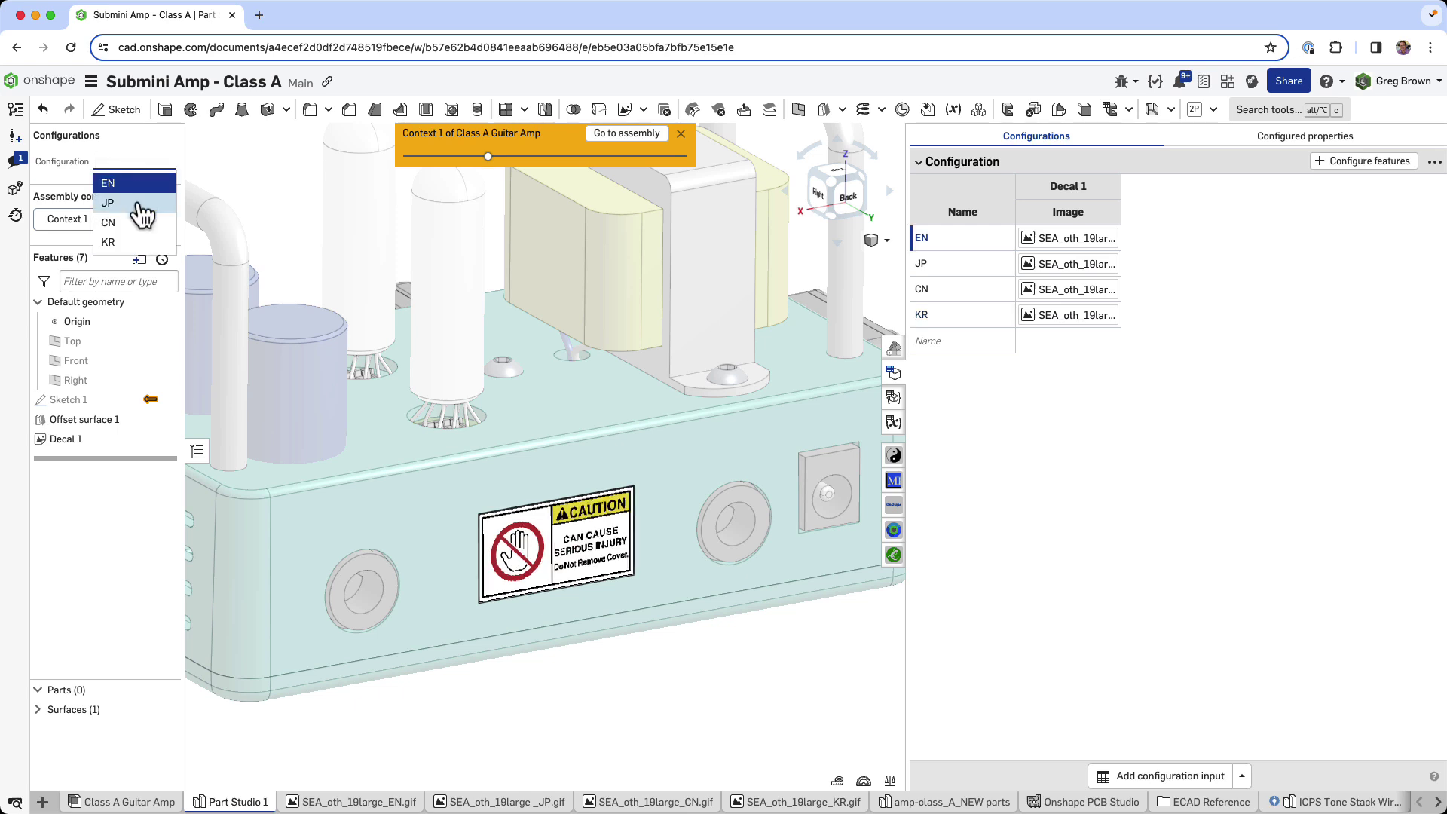
left_click(139, 206)
left_click(140, 167)
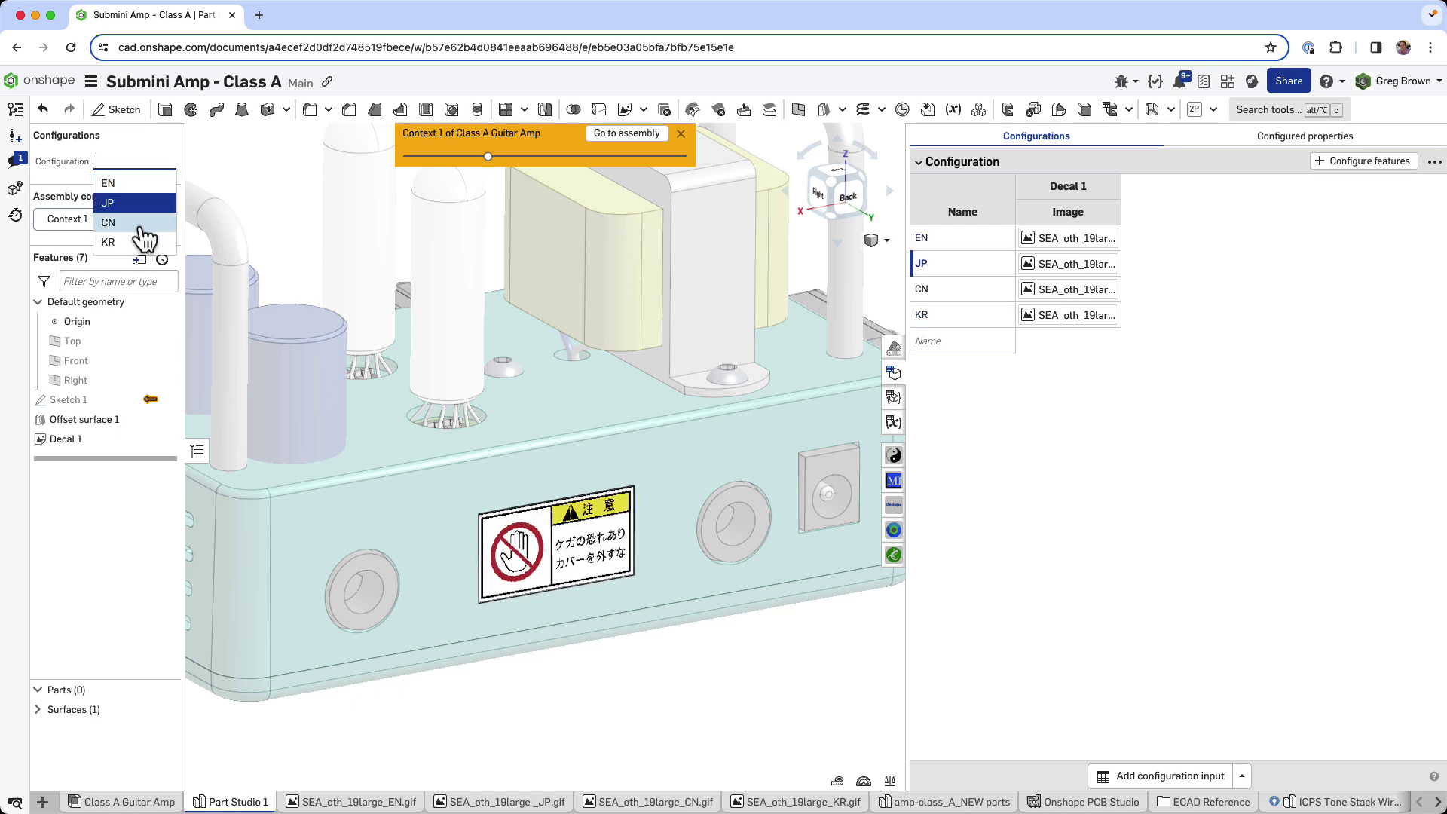
left_click(140, 222)
left_click(147, 161)
left_click(121, 183)
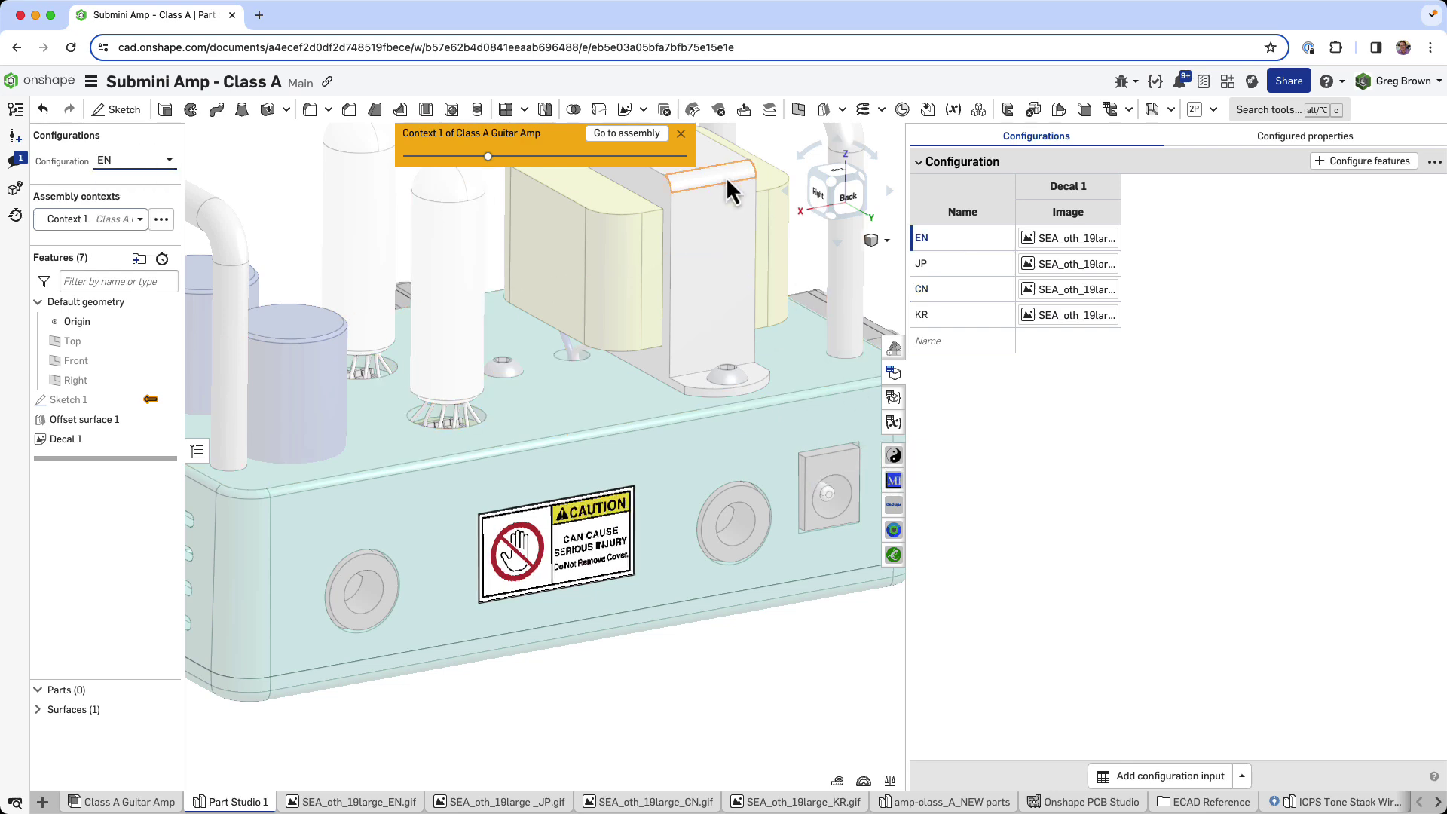
Switch to the Class A Guitar Amp assembly and create its configuration table.
left_click(630, 134)
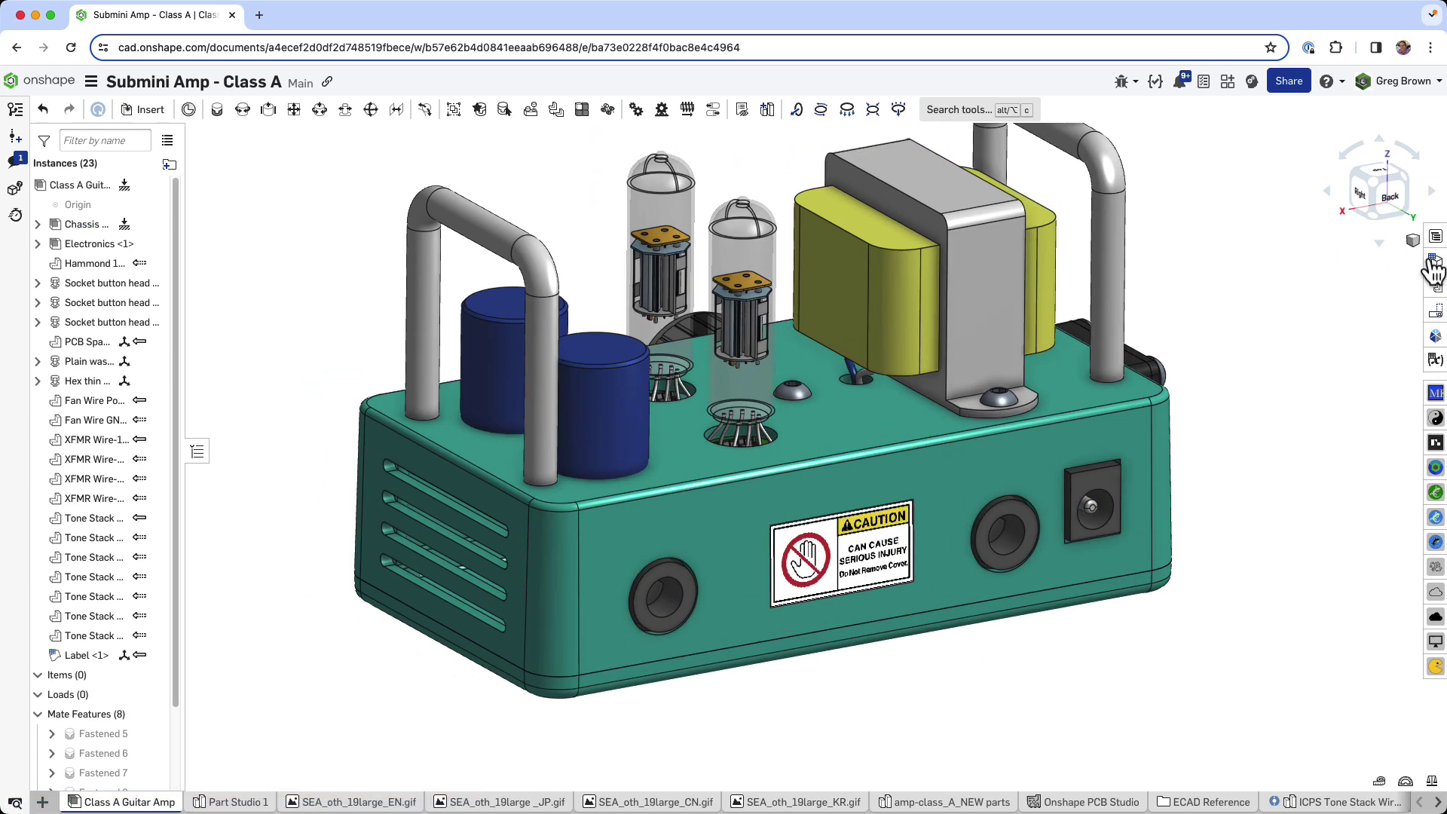
left_click(1435, 262)
left_click(1195, 157)
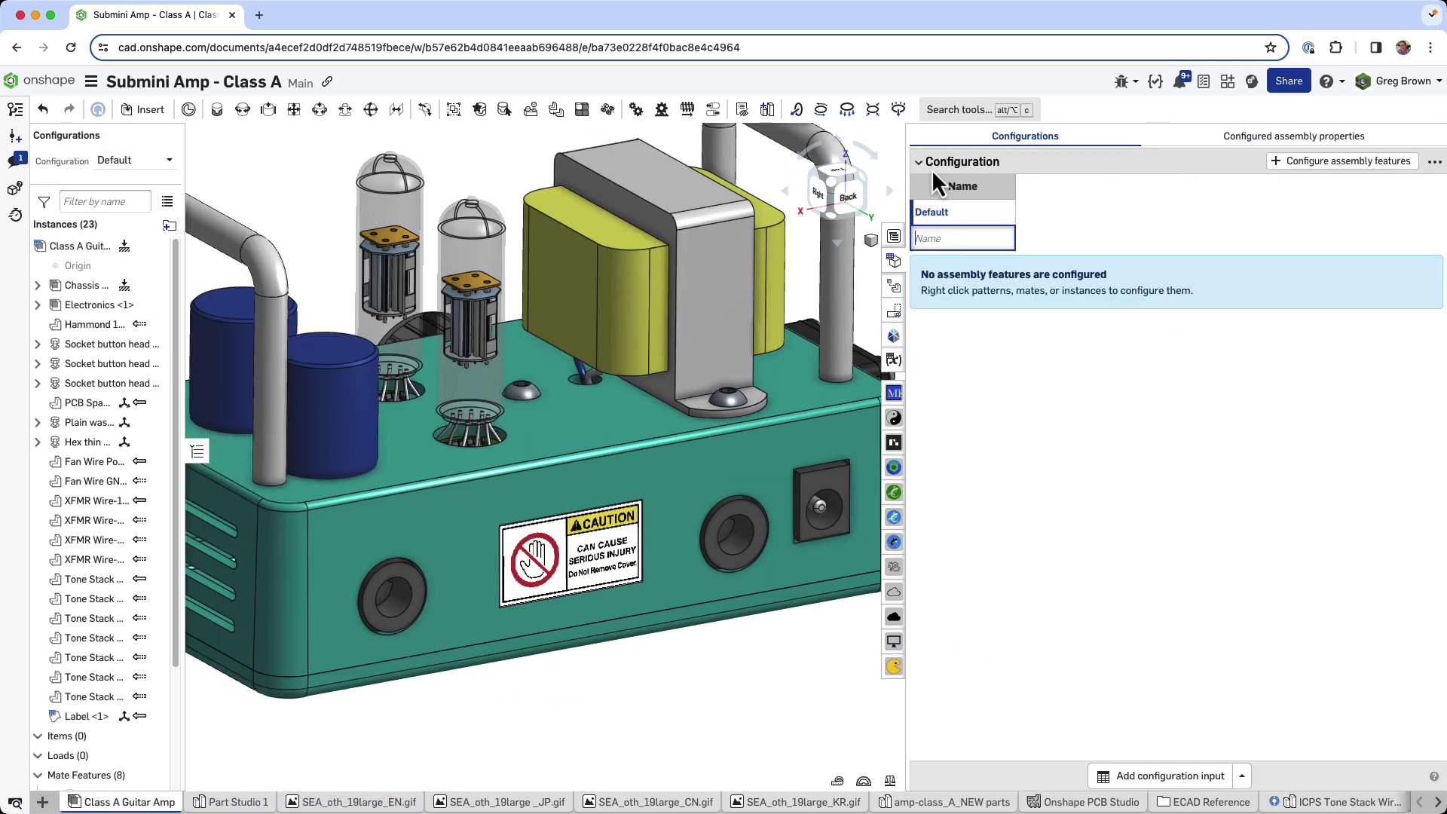
Add Label <1>'s Configuration as a configured assembly parameter, with Default set to EN.
left_click(86, 717)
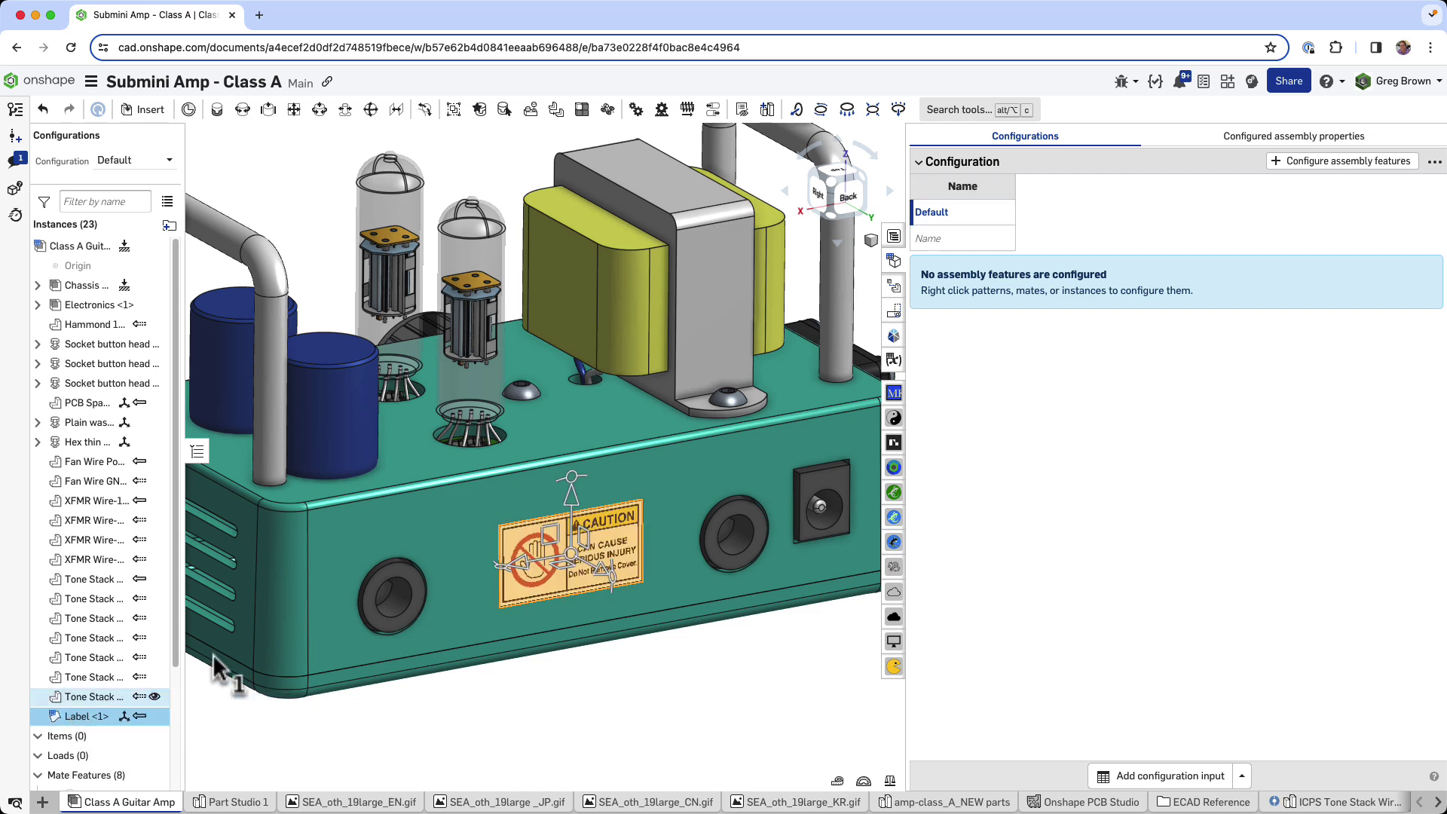
left_click(1357, 162)
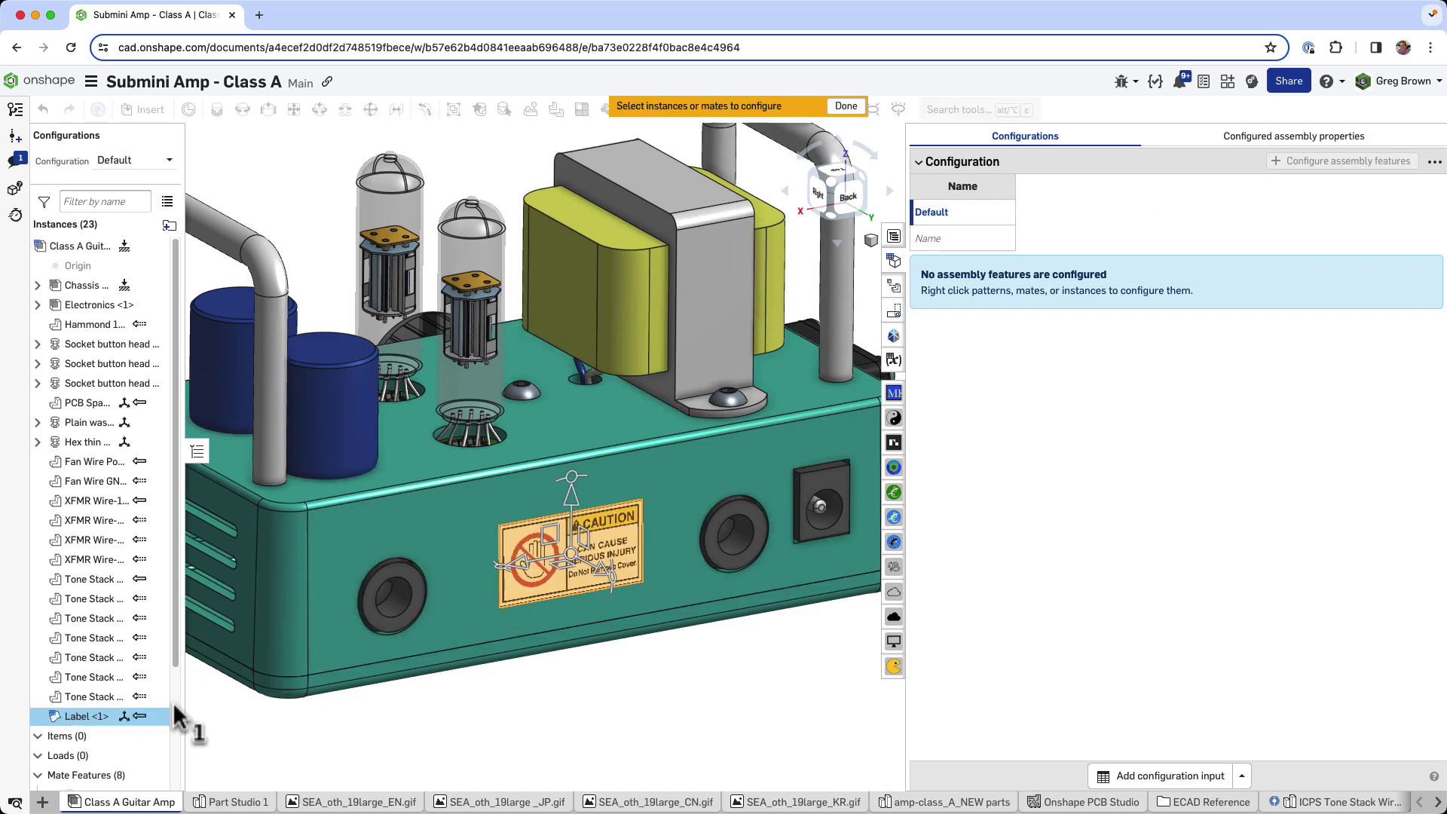
left_click(87, 718)
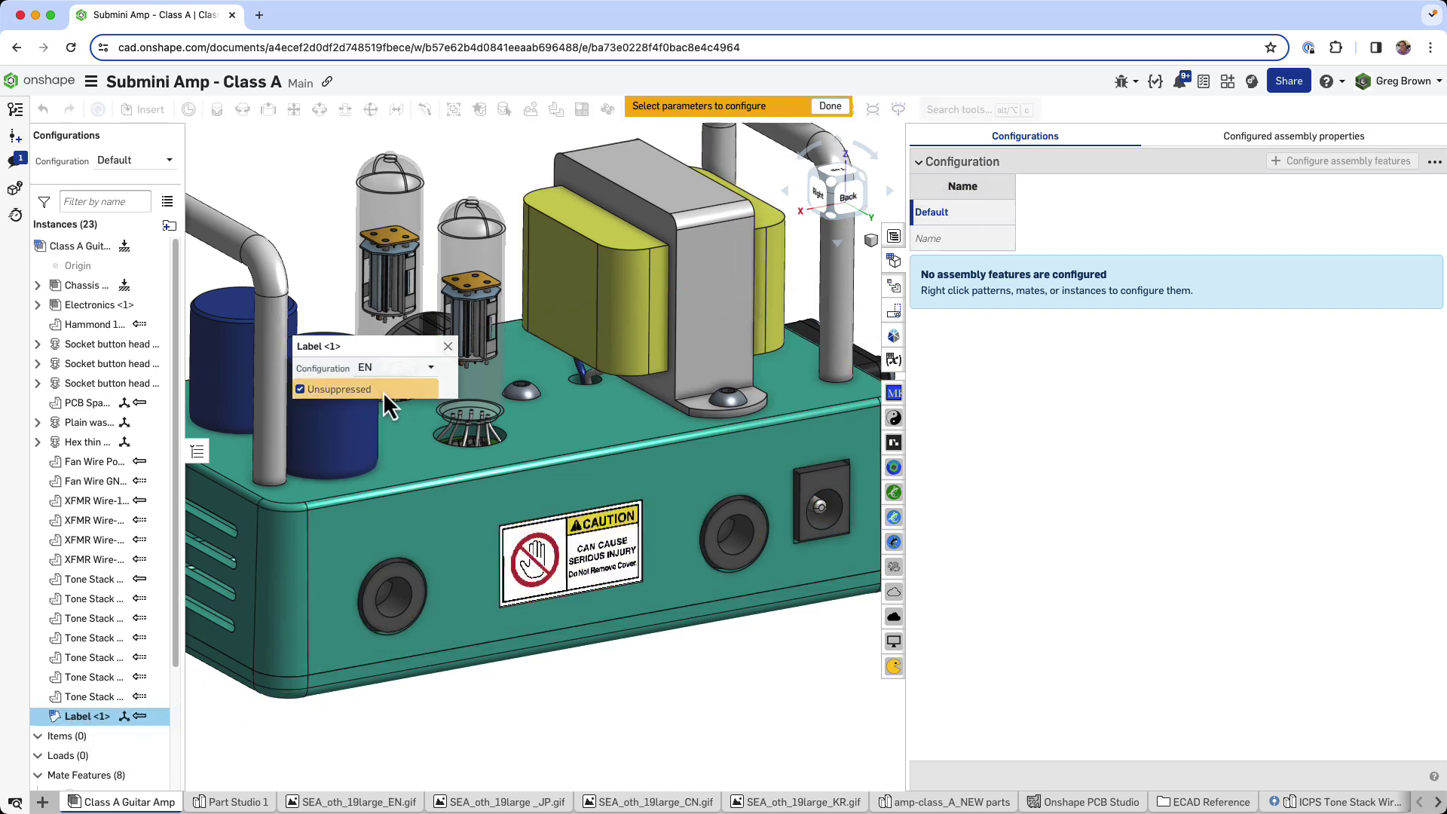
left_click(389, 370)
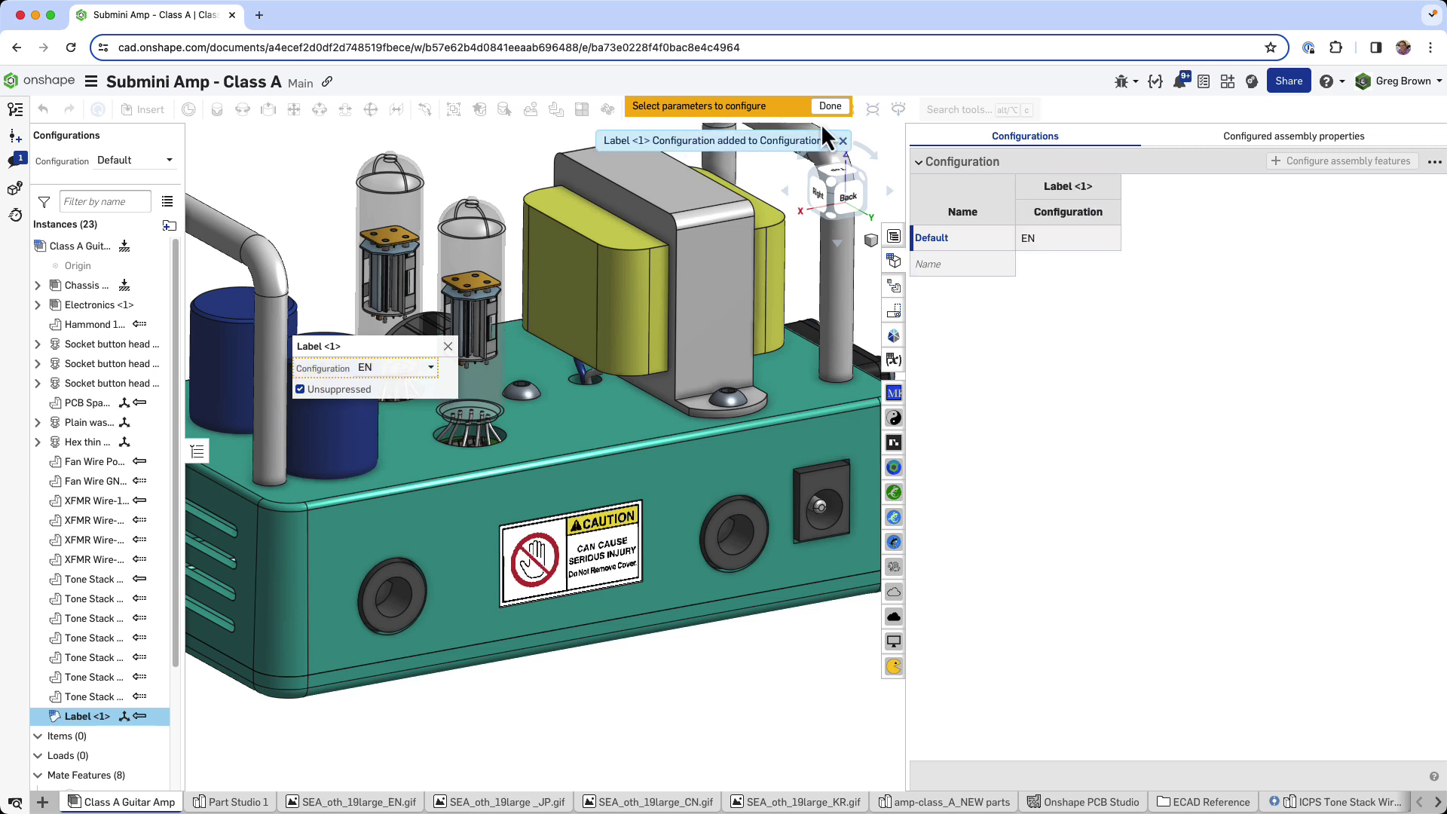
left_click(830, 106)
double_click(935, 238)
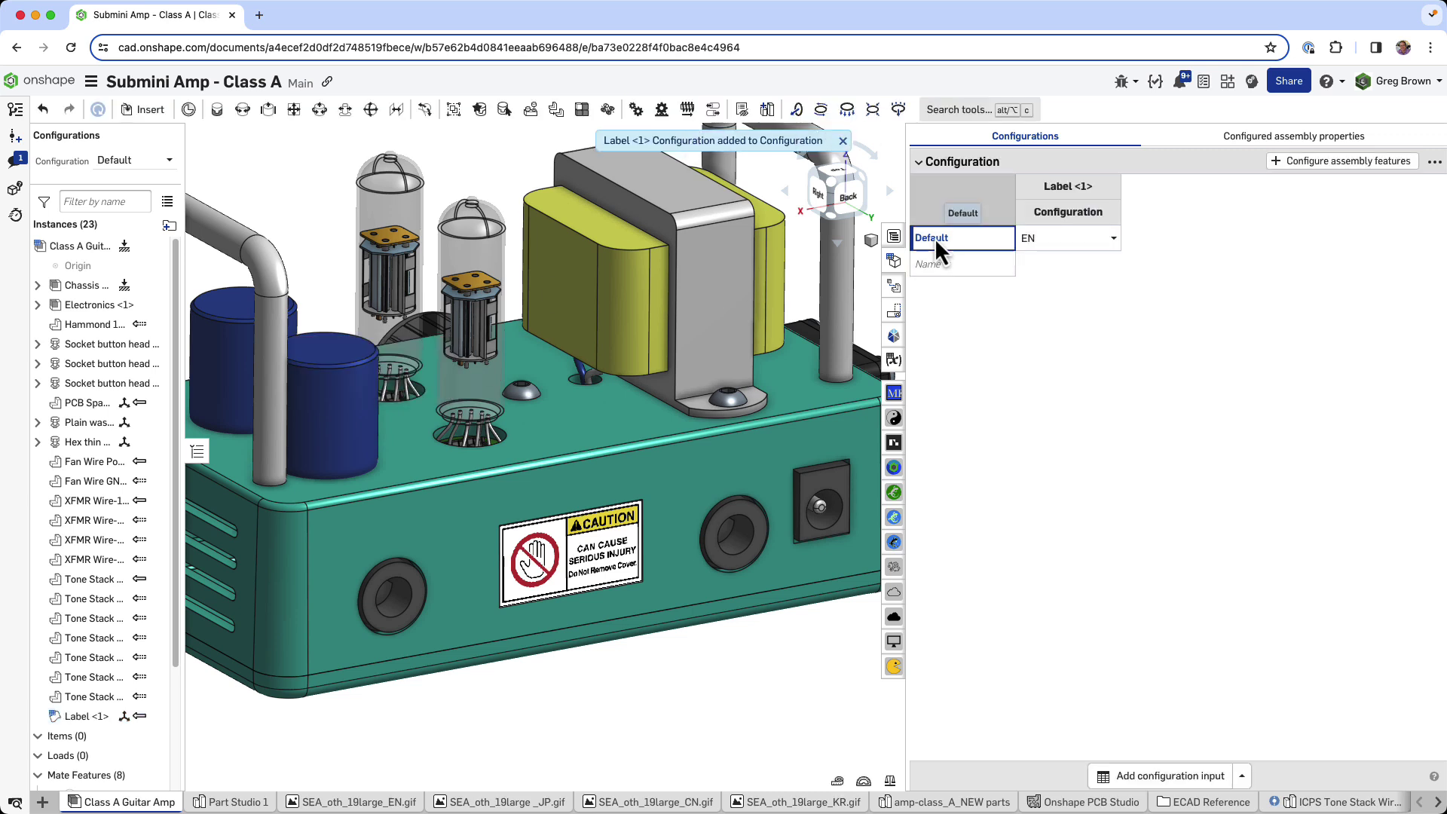
Rename the Default configuration to EN and add JP, CN and KR configurations.
type("EN")
key("Return")
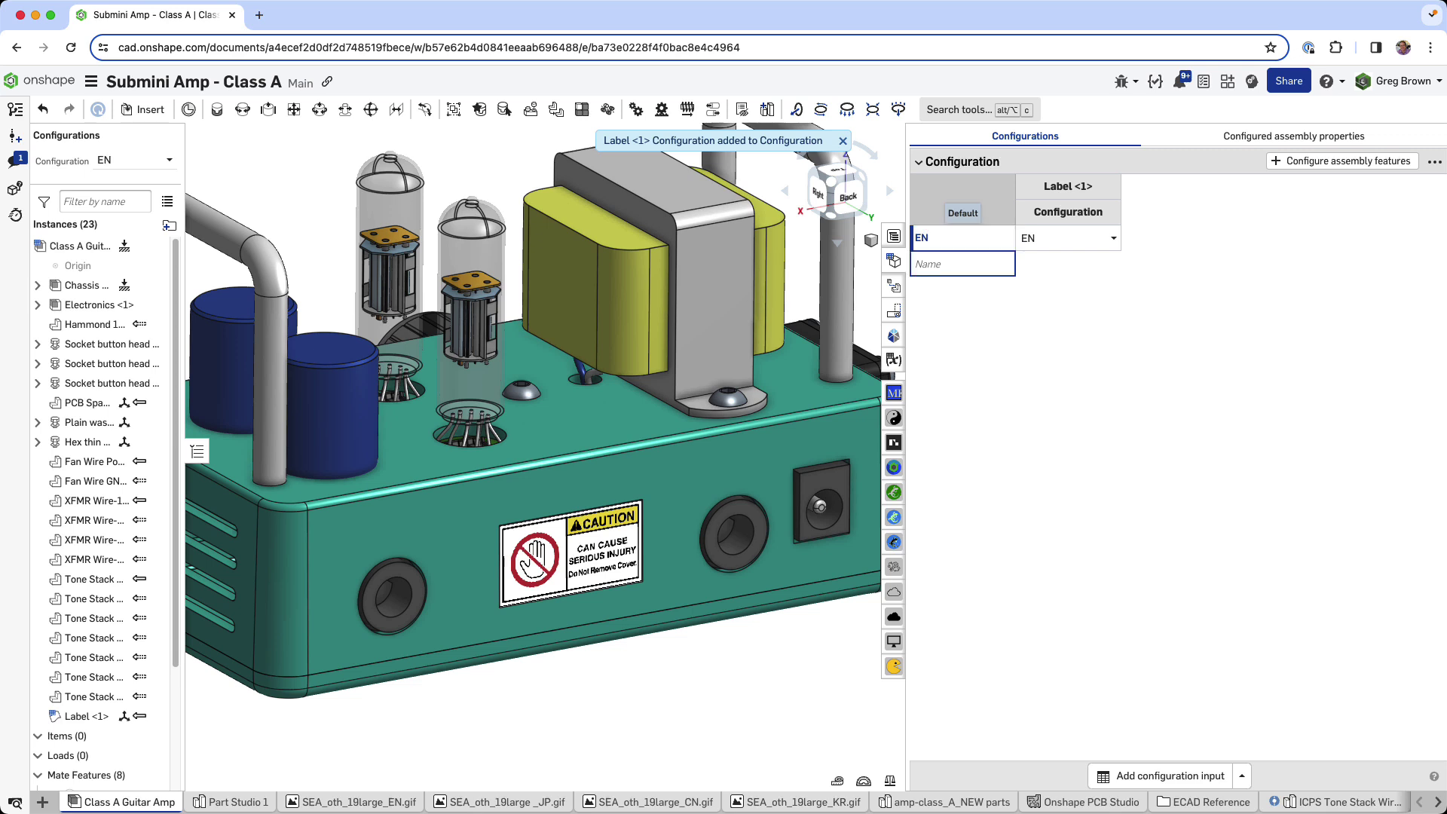
type("JP")
key("Return")
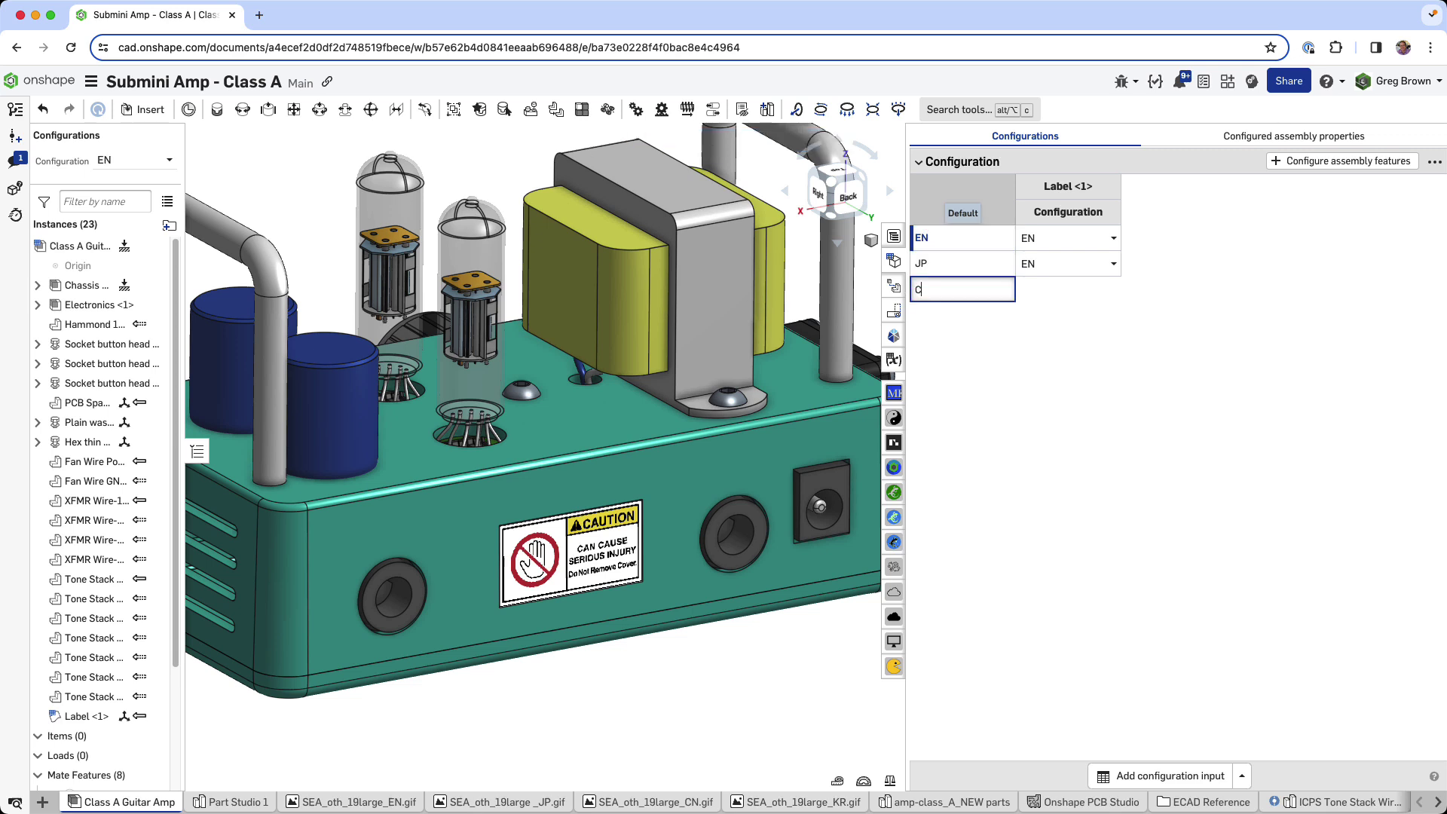
type("CN")
key("Return")
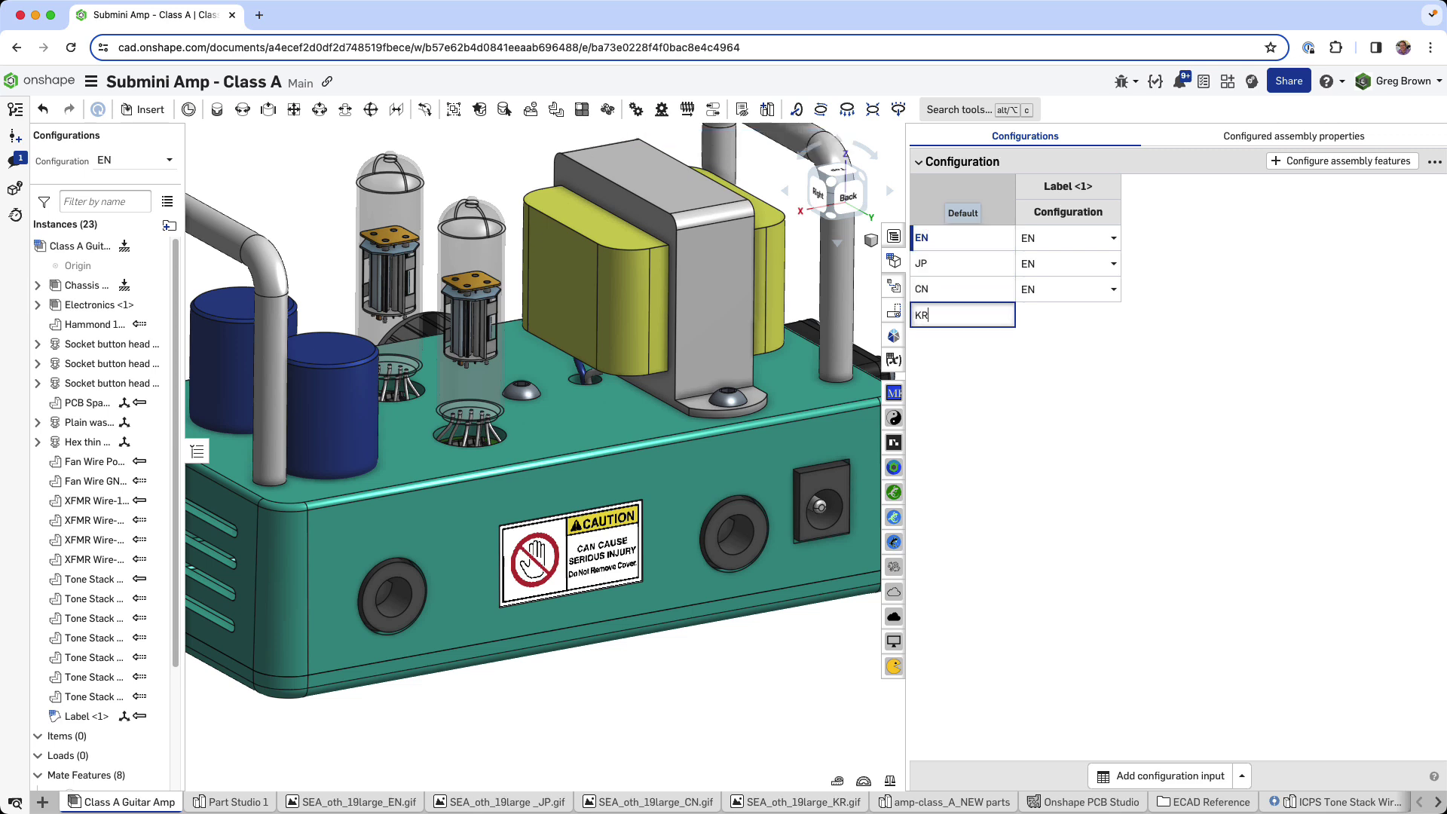
type("KR")
key("Return")
Set the Label <1> Configuration to JP, CN and KR in the matching rows.
left_click(1062, 263)
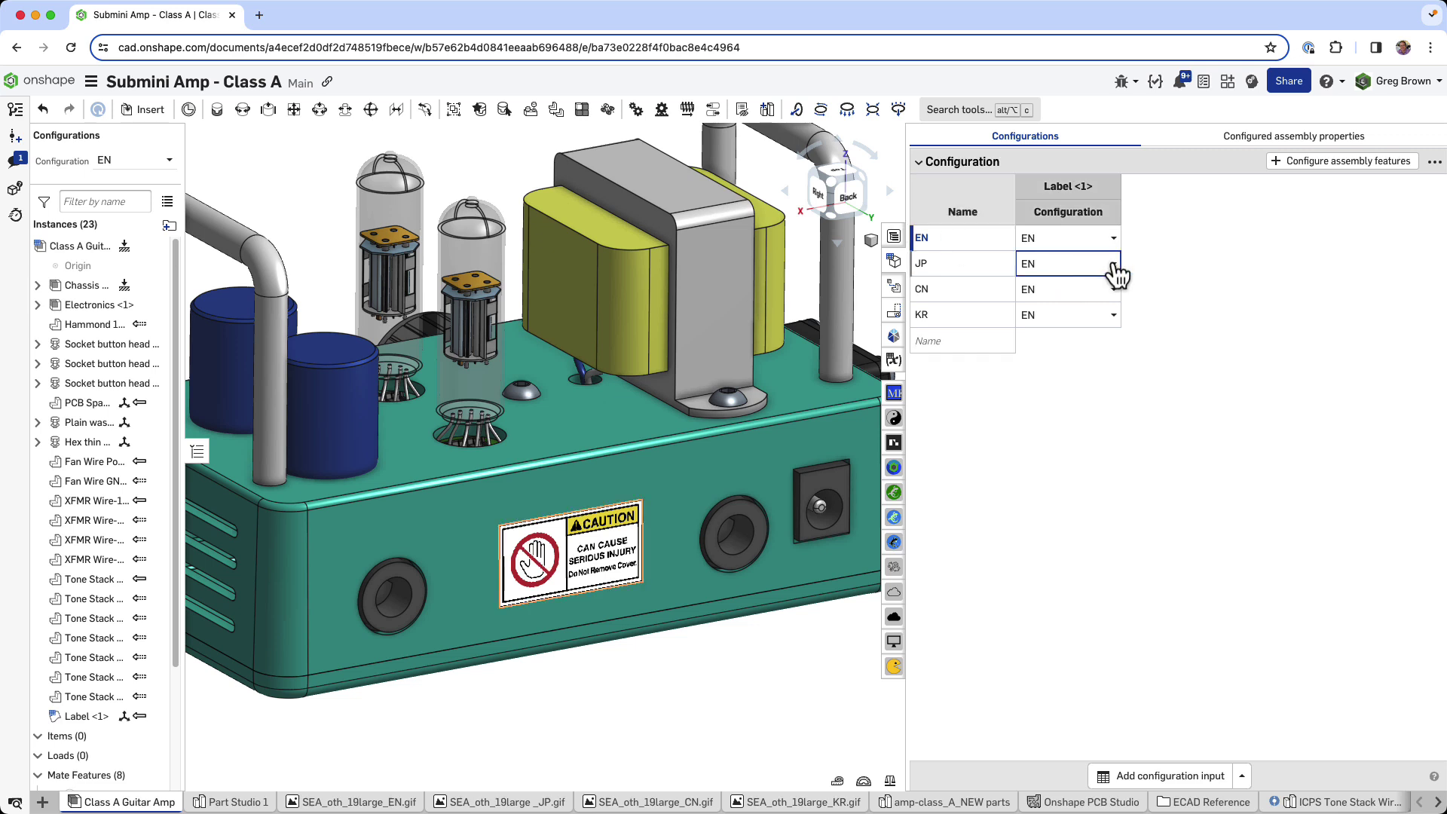
left_click(1114, 263)
left_click(1098, 301)
left_click(1097, 296)
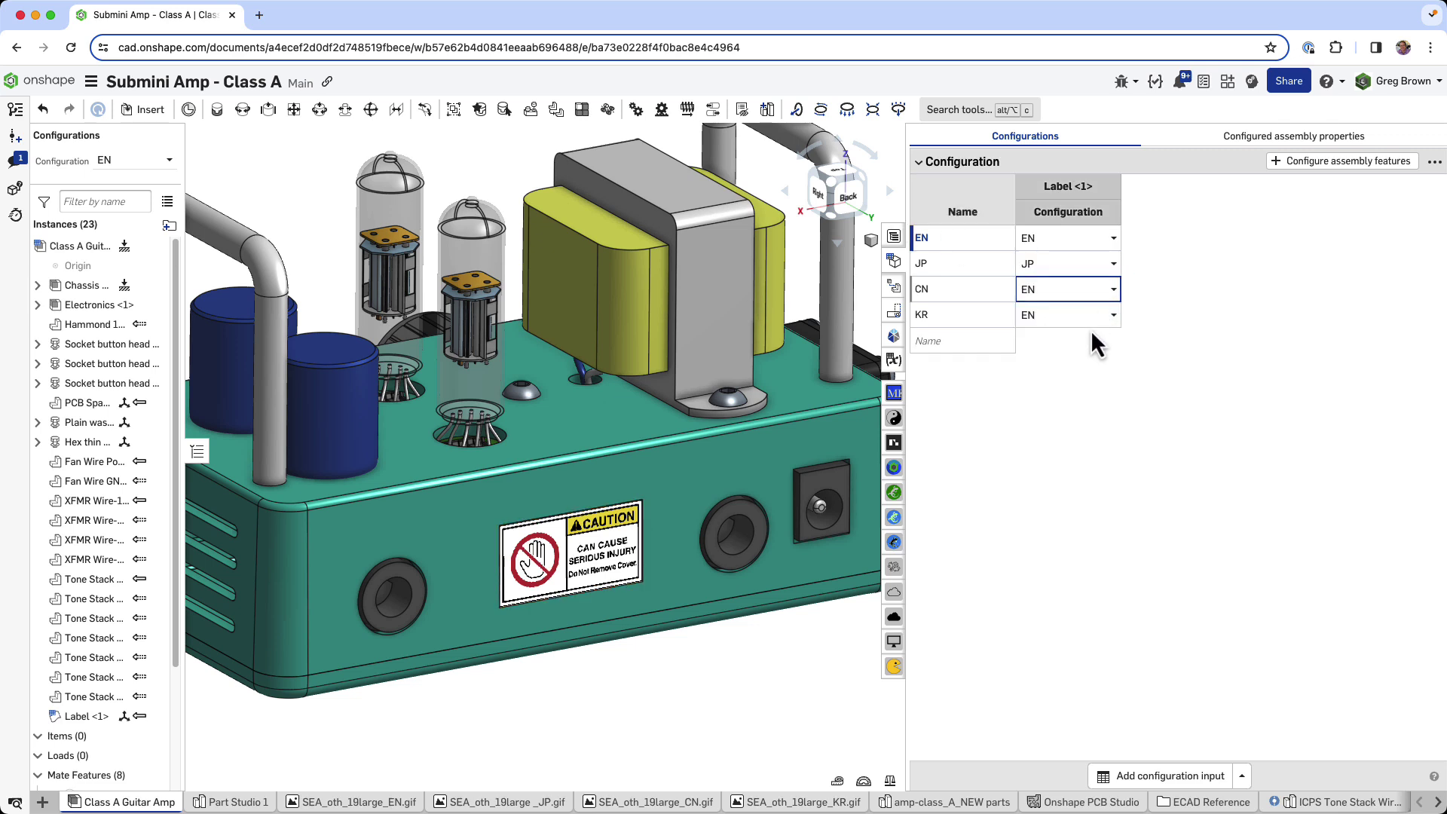
left_click(1114, 290)
left_click(1098, 356)
left_click(1111, 317)
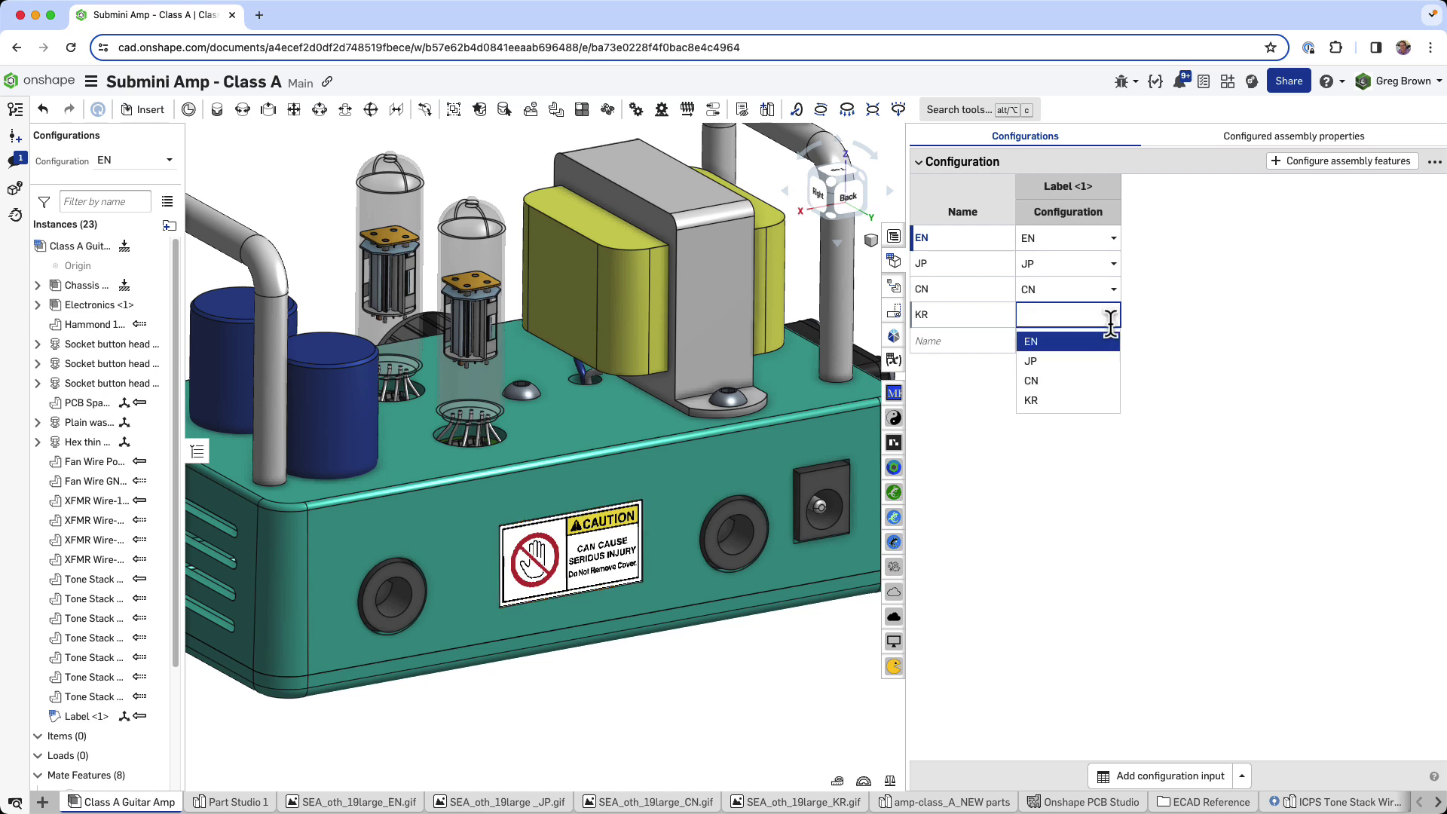
left_click(1091, 401)
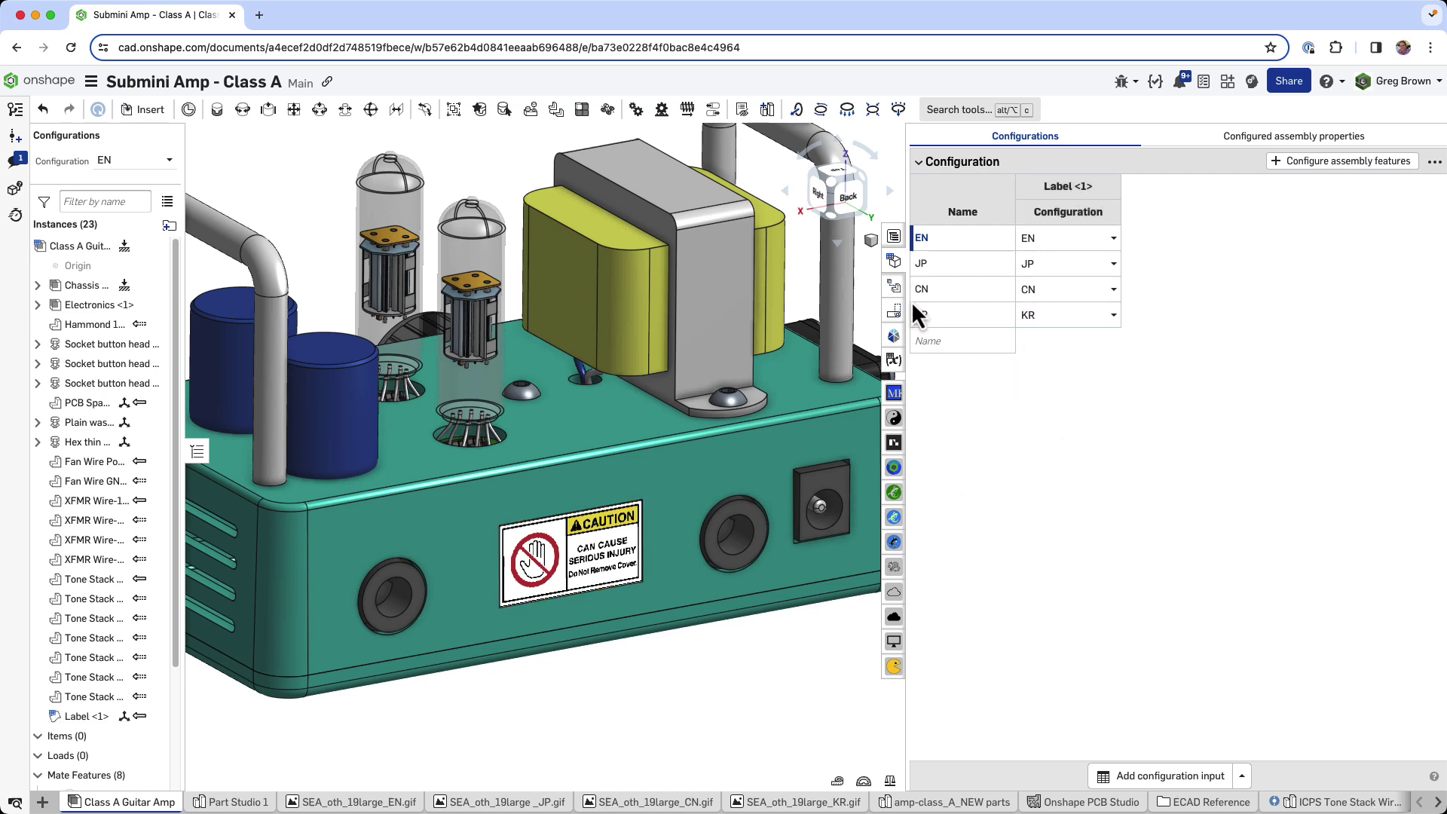
left_click(894, 286)
left_click(143, 160)
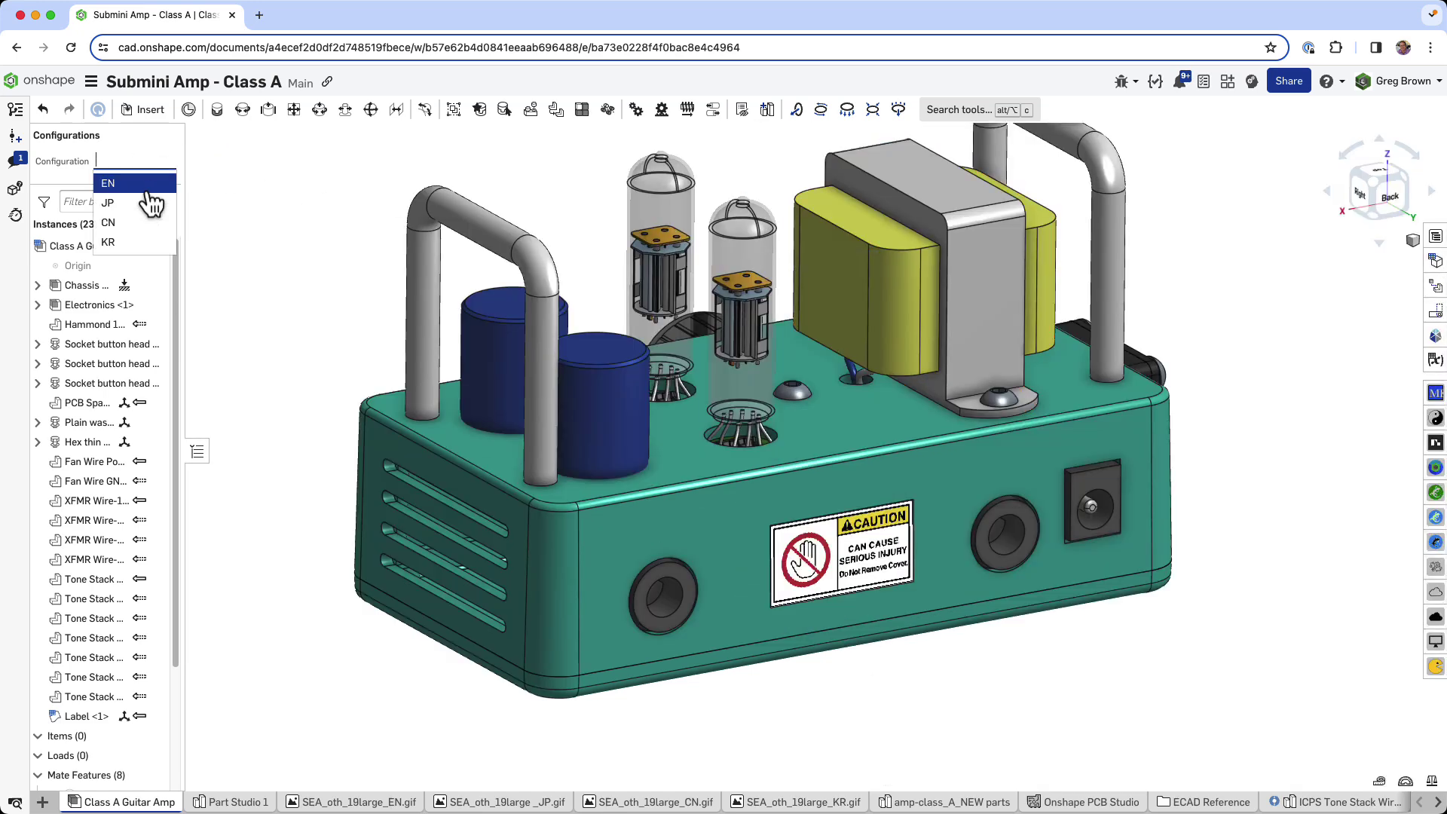
left_click(121, 198)
right_click_drag(317, 294, 351, 312)
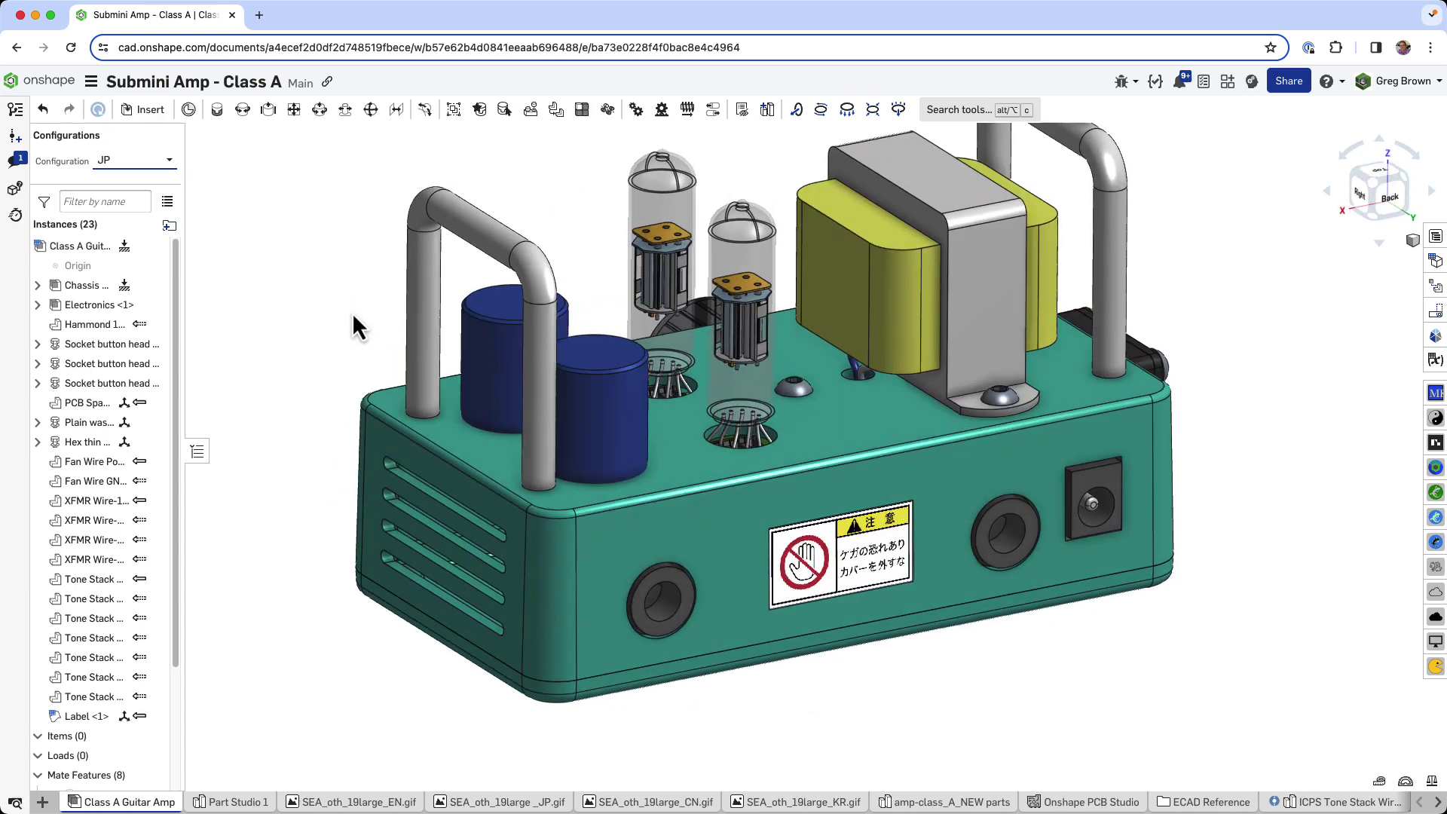
right_click_drag(1161, 505, 1160, 486)
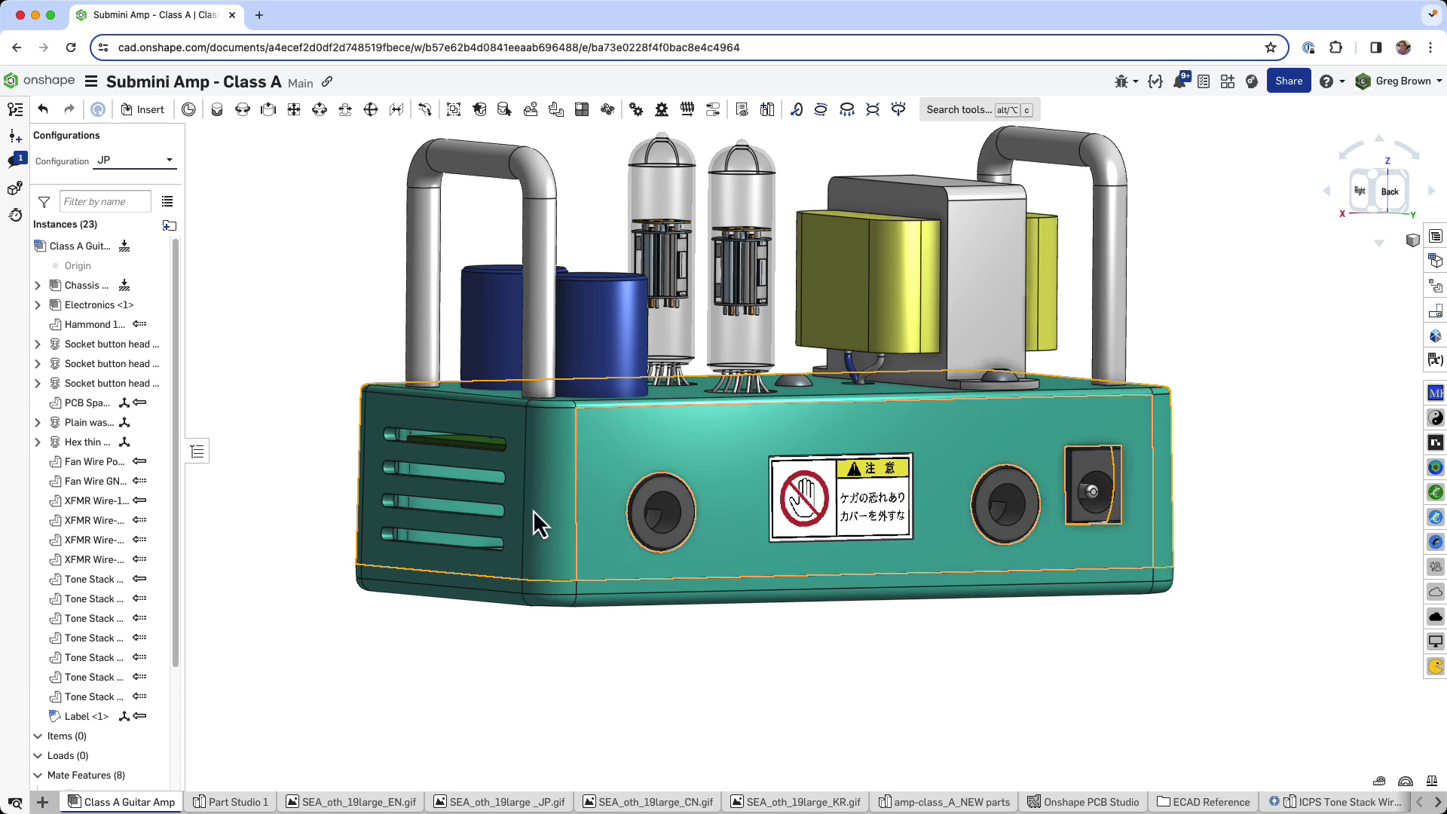
right_click_drag(299, 496, 414, 323)
left_click(113, 158)
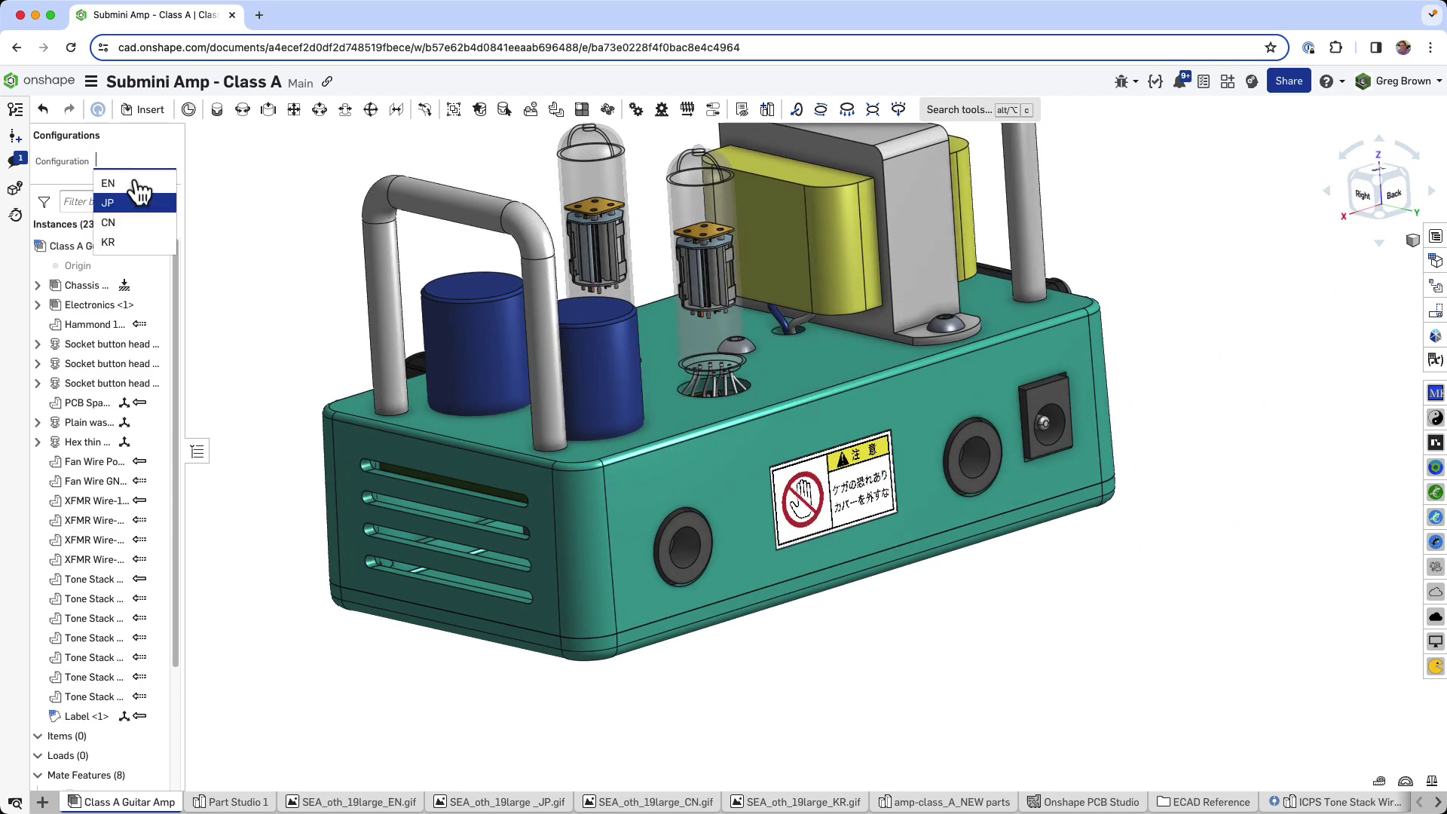
left_click(144, 222)
left_click(157, 171)
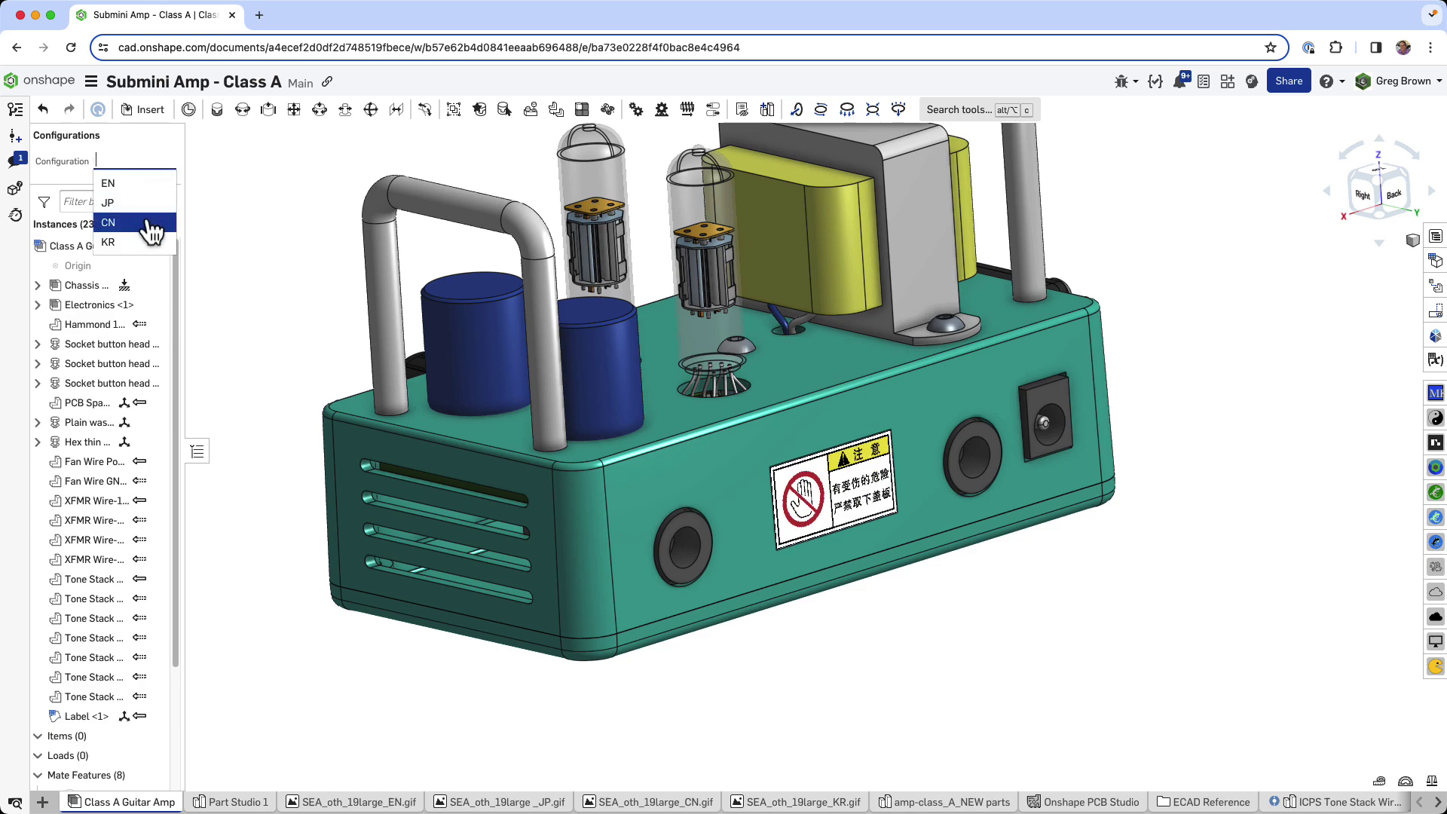
left_click(138, 241)
mouse_move(438, 327)
right_mouse_down()
mouse_move(445, 314)
mouse_move(420, 327)
mouse_move(445, 339)
right_mouse_up()
left_click(124, 161)
left_click(133, 186)
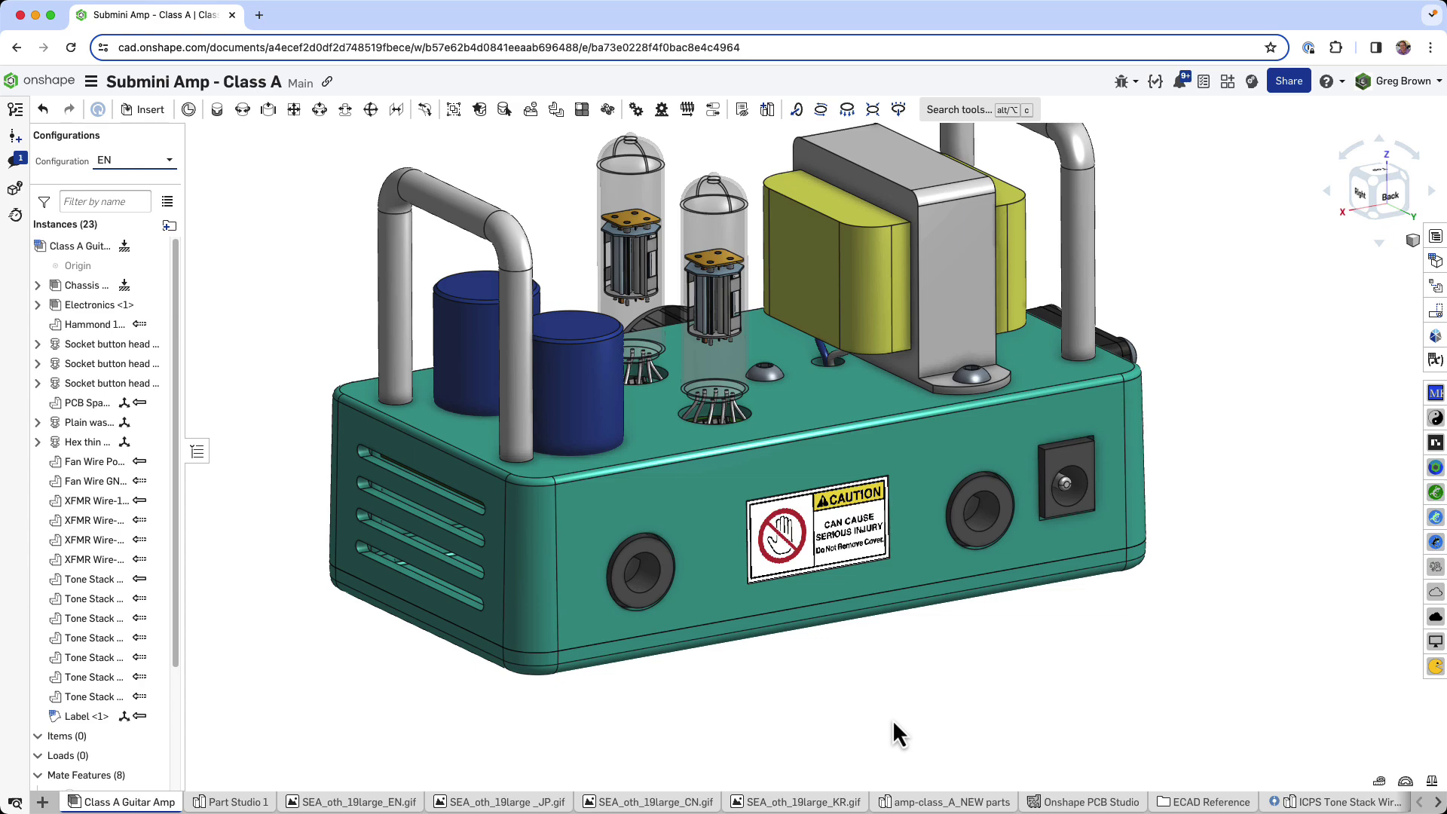
scroll(800, 586, "up", 5)
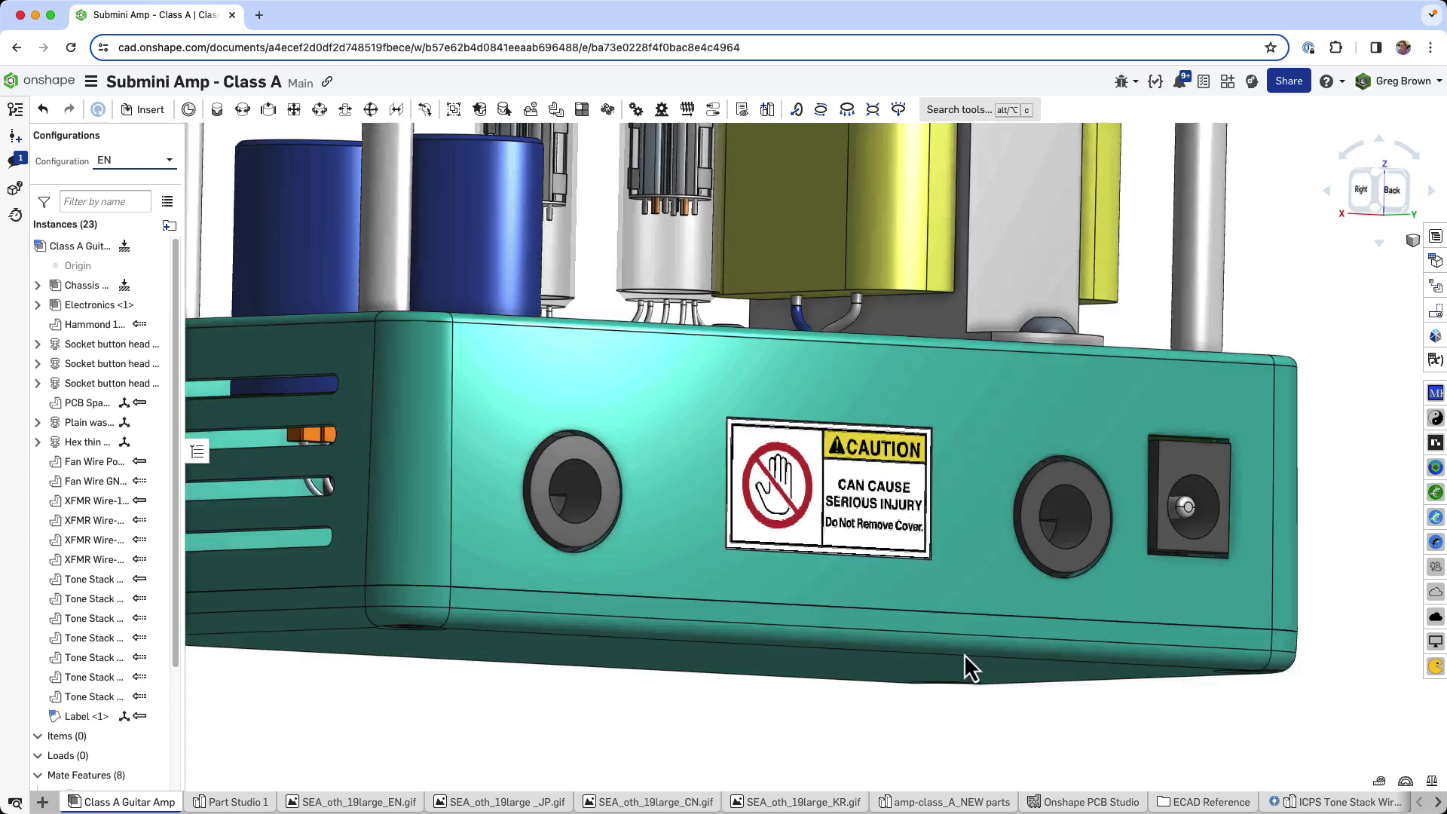
right_click_drag(965, 654, 954, 688)
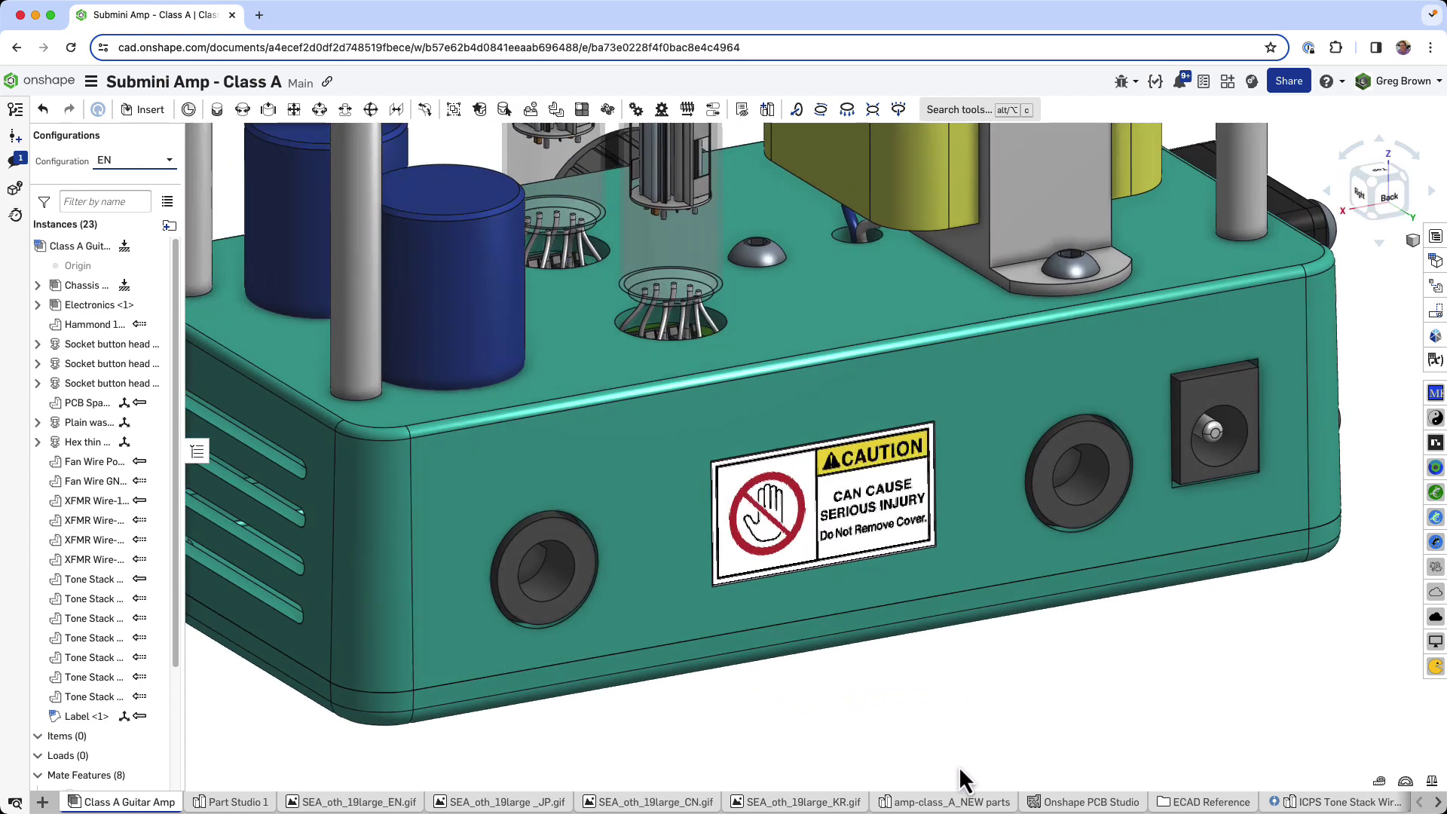